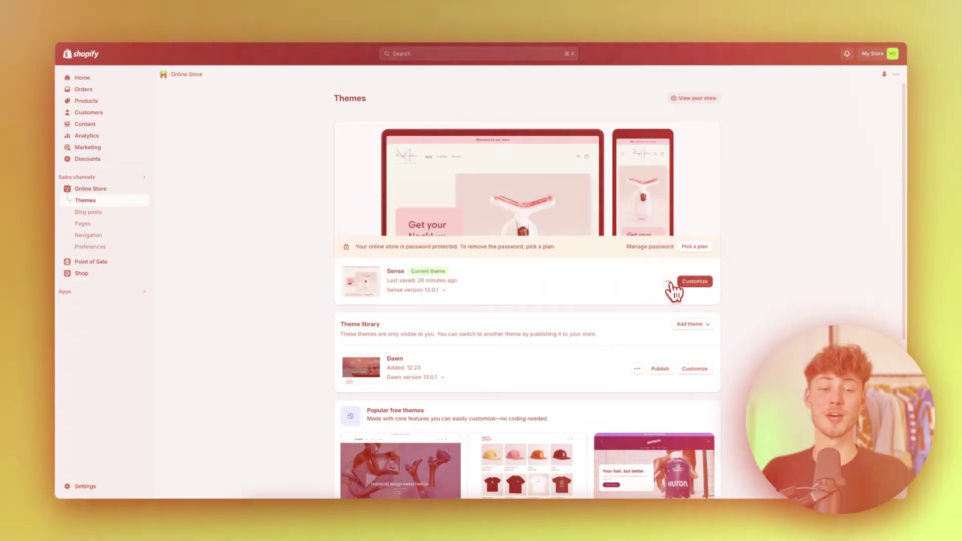
# - Preview the Sense theme storefront and its NeckLux product page
pyautogui.click(670, 283)
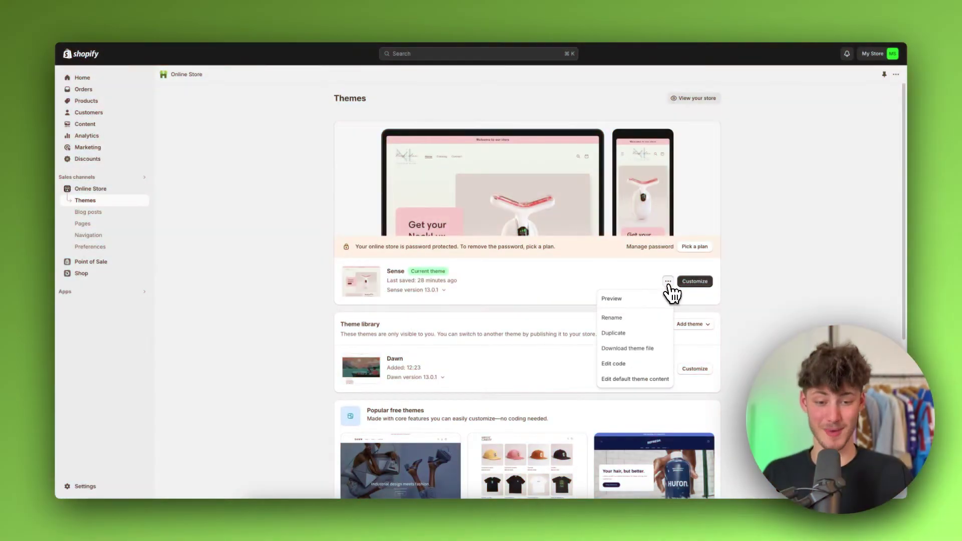
pyautogui.click(649, 300)
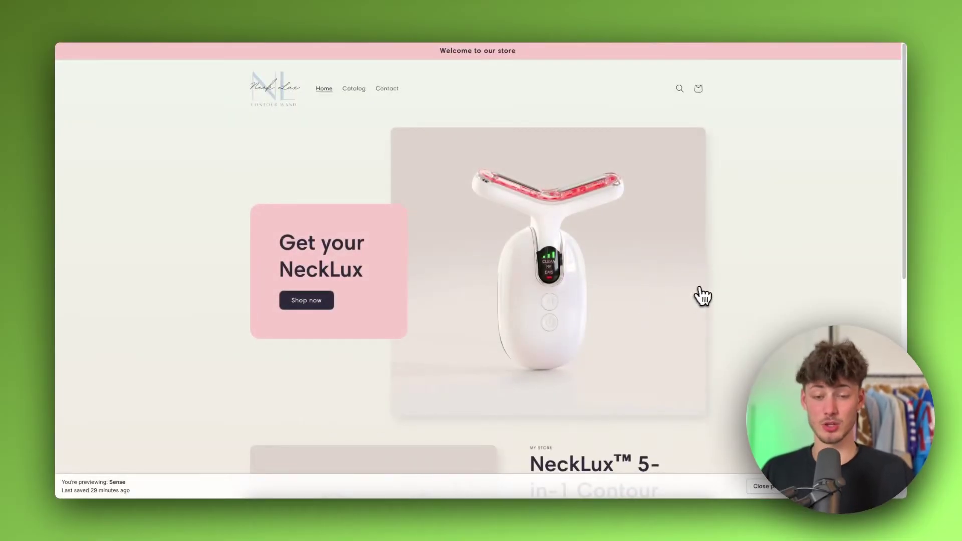
pyautogui.scroll(-10, 707, 295)
pyautogui.scroll(10, 701, 290)
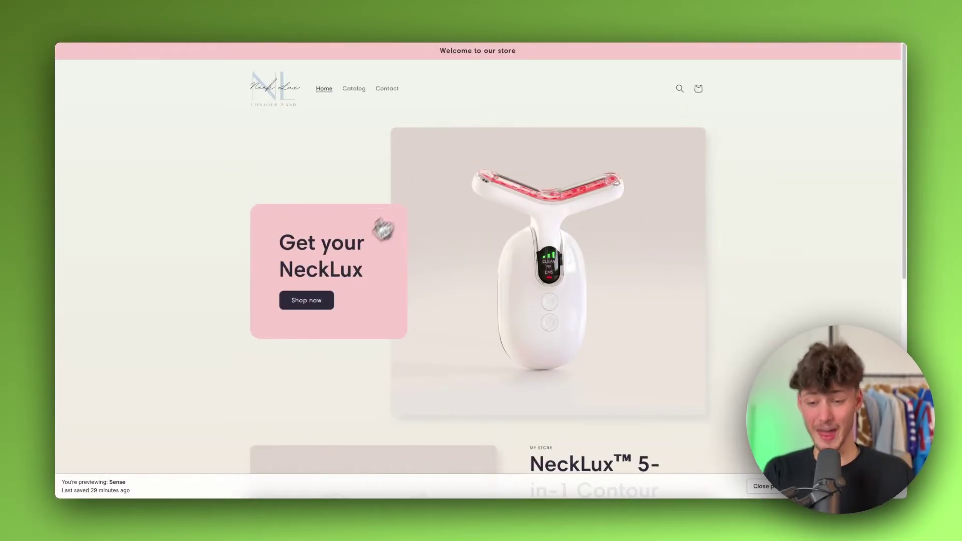
pyautogui.click(312, 300)
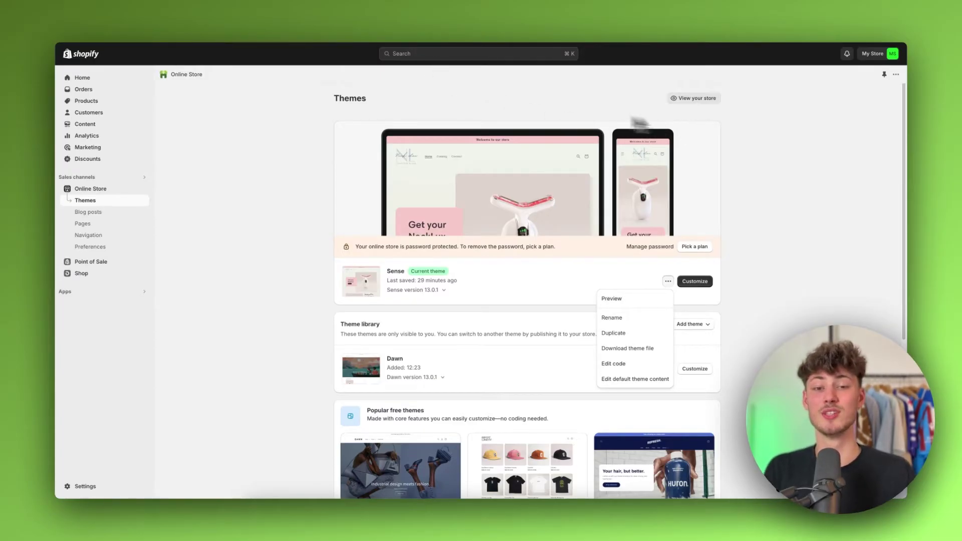
pyautogui.click(581, 107)
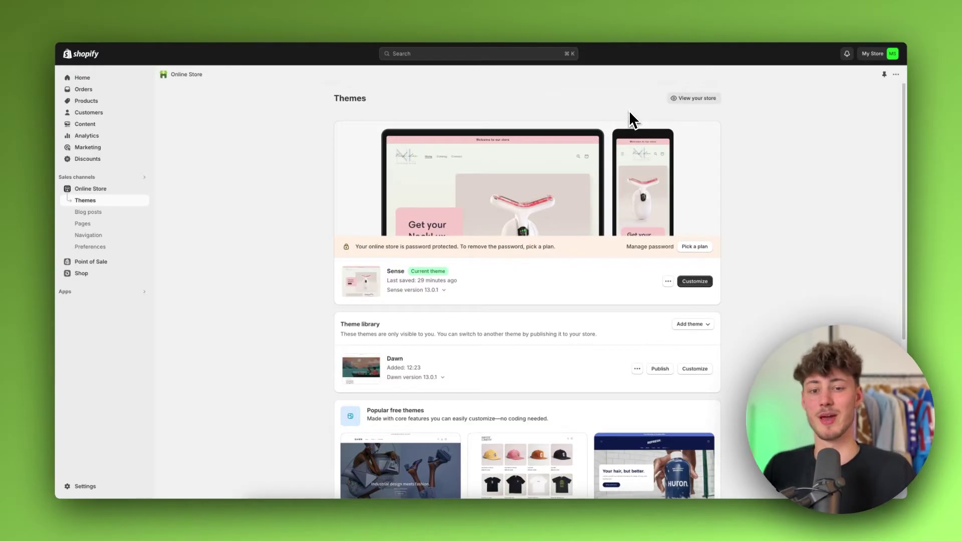
pyautogui.scroll(-3, 630, 110)
pyautogui.scroll(3, 631, 111)
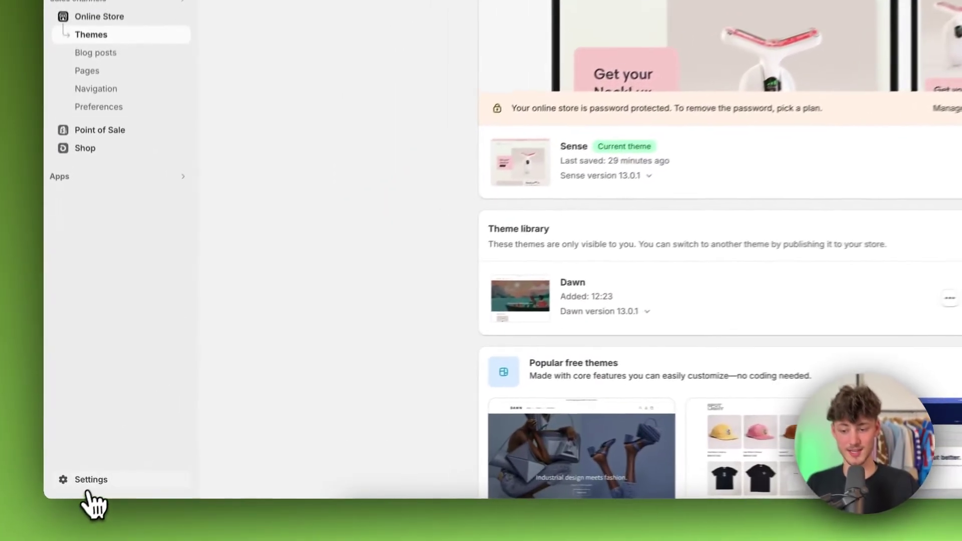
# - Go from Settings' Apps and sales channels to the Shopify App Store and search 'affiliate'
pyautogui.click(85, 487)
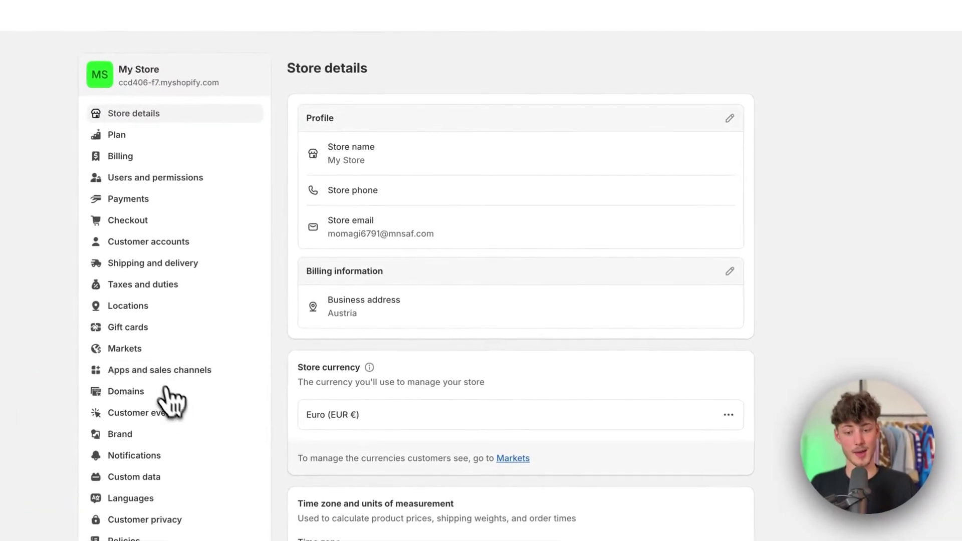
pyautogui.click(163, 372)
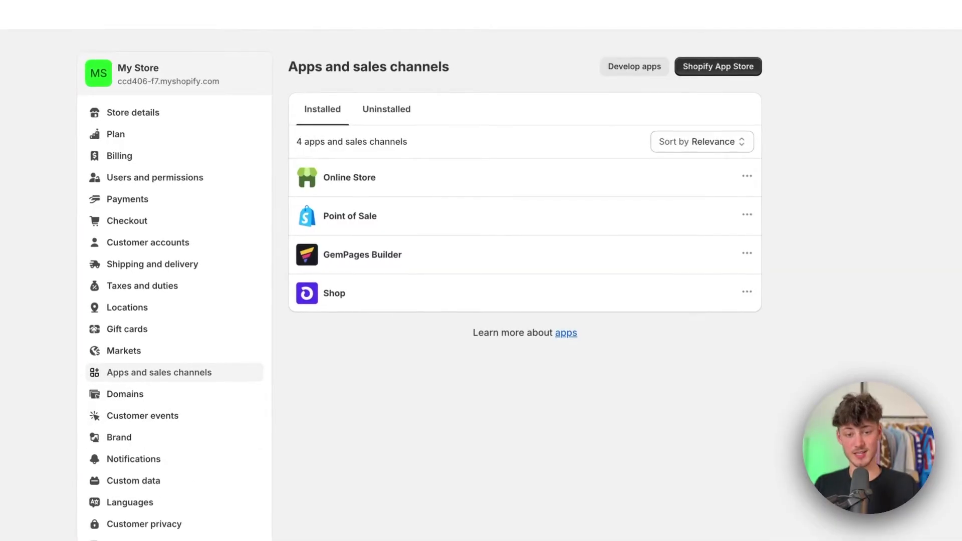
pyautogui.click(739, 66)
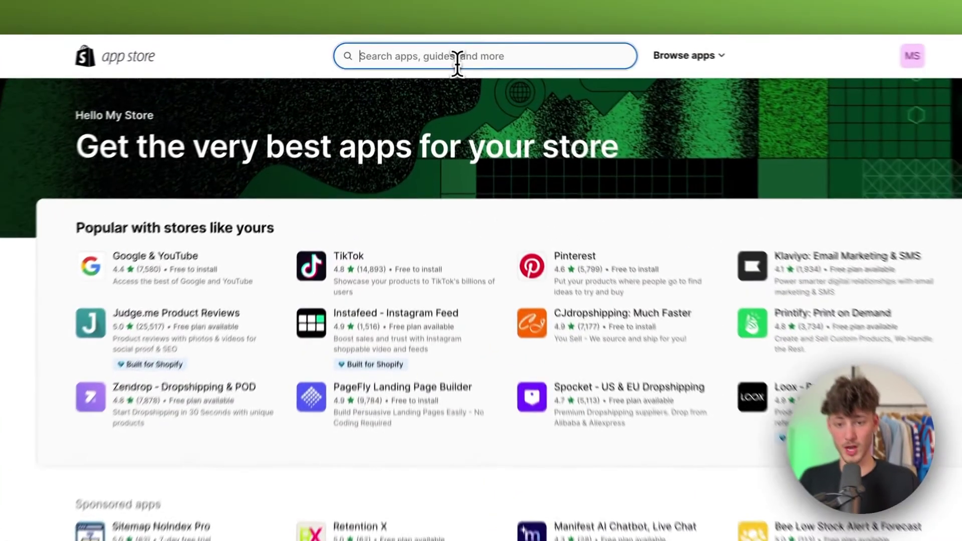
pyautogui.click(443, 59)
pyautogui.write('affiliate')
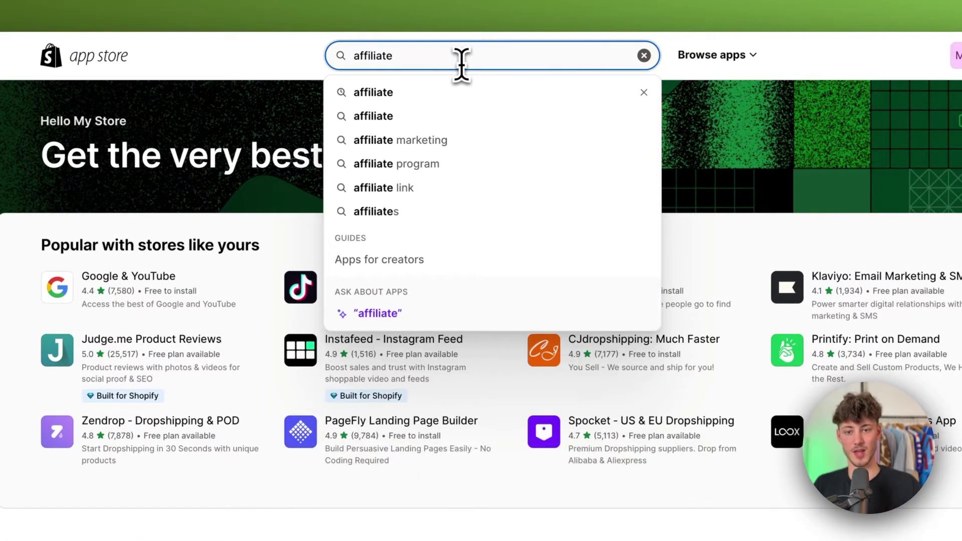
pyautogui.press('Return')
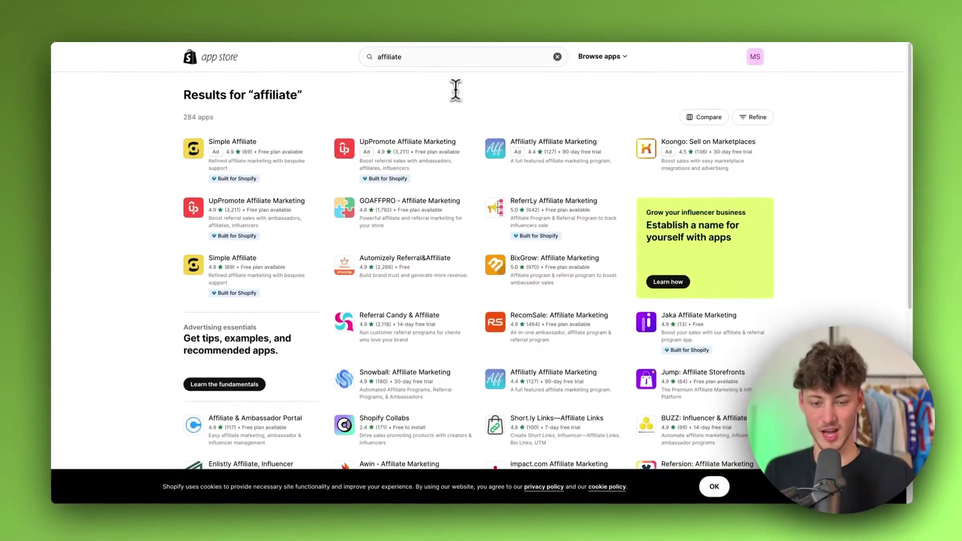
# - Review the affiliate results and open the UpPromote Affiliate Marketing listing
pyautogui.scroll(-4, 536, 150)
pyautogui.scroll(4, 531, 160)
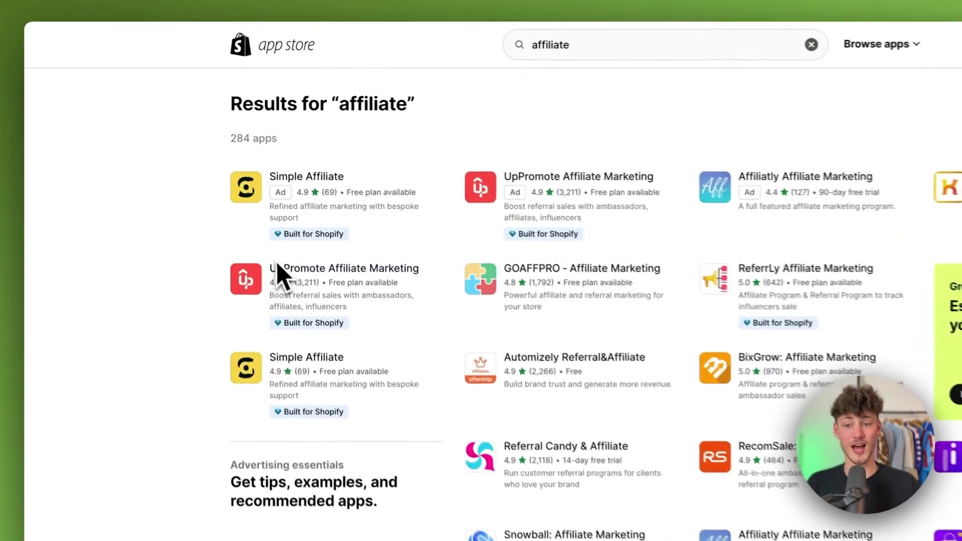
pyautogui.moveTo(212, 199); pyautogui.dragTo(278, 197)
pyautogui.moveTo(367, 272); pyautogui.dragTo(441, 277)
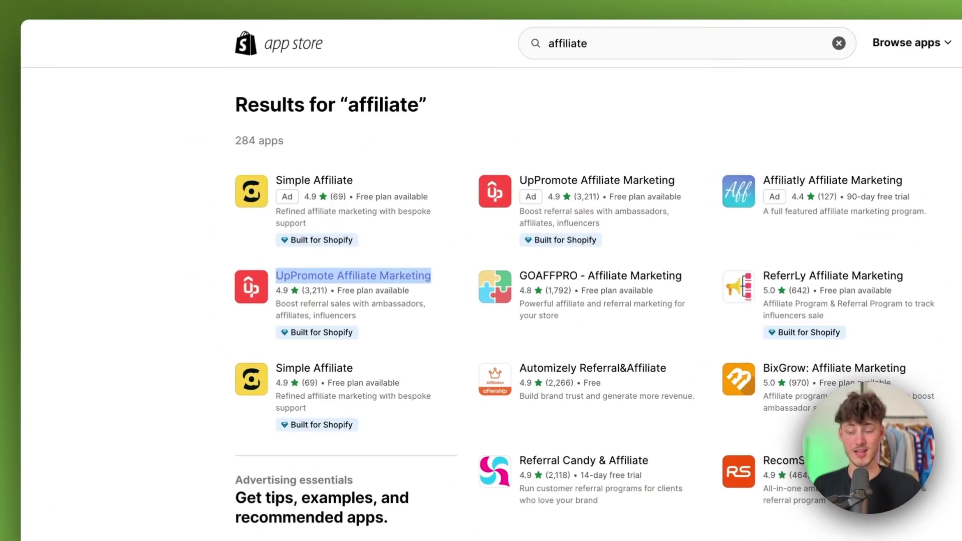
pyautogui.click(174, 291)
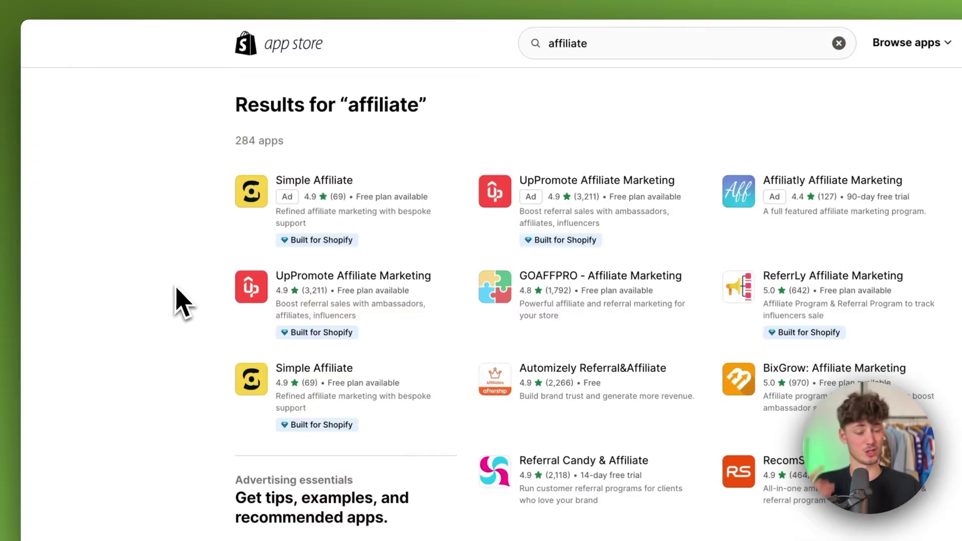
pyautogui.click(356, 297)
# - Review the UpPromote listing's free plan features, Grow Affiliate monthly price and Free to install note
pyautogui.scroll(-6, 414, 318)
pyautogui.scroll(-9, 417, 323)
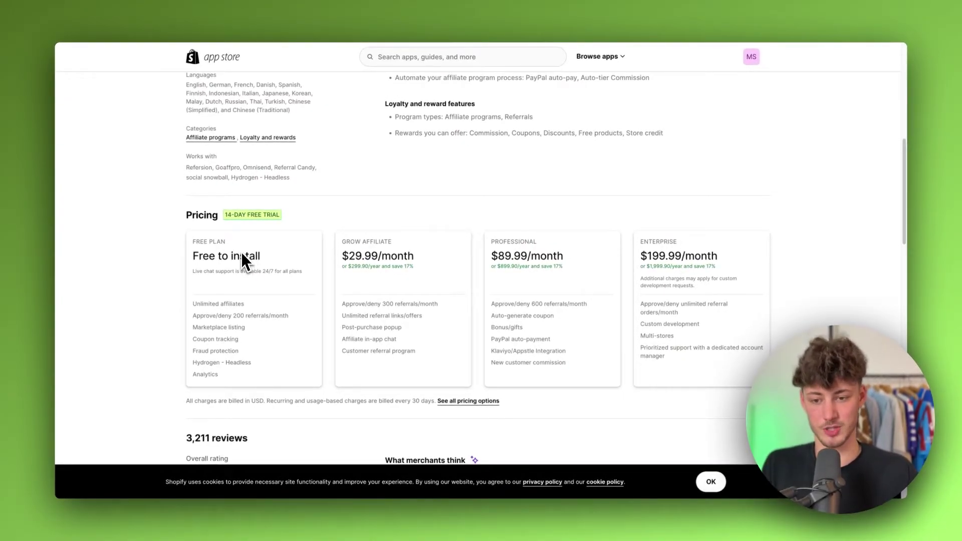
pyautogui.scroll(8, 242, 258)
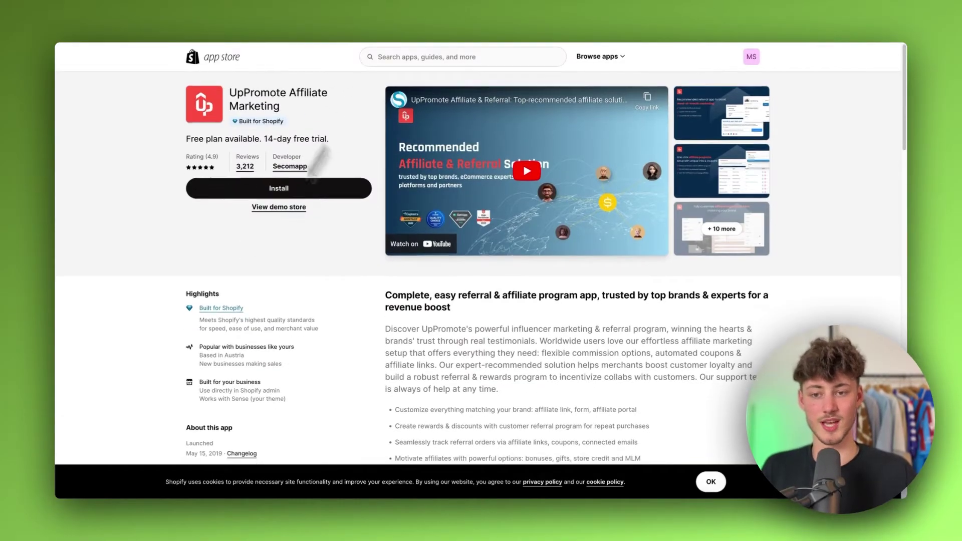
pyautogui.scroll(-12, 230, 321)
pyautogui.scroll(4, 230, 301)
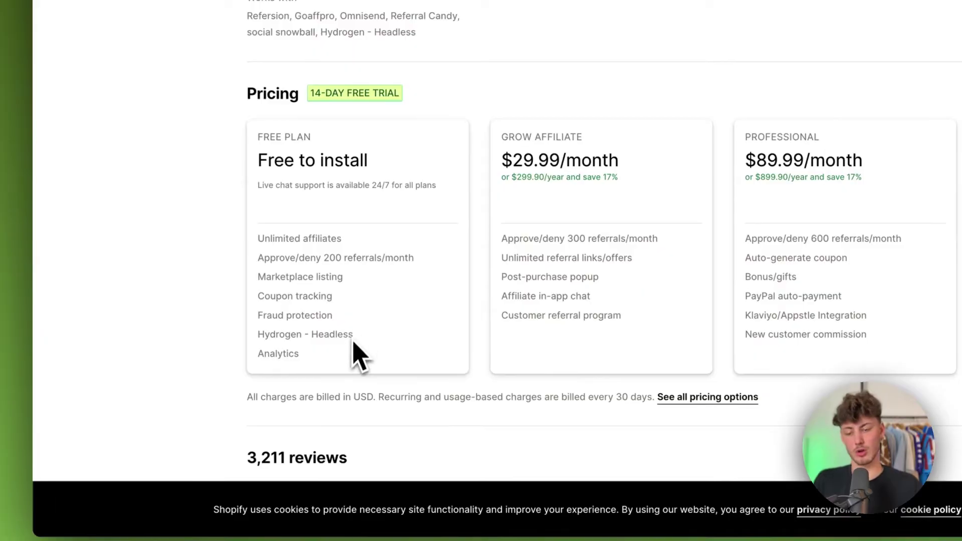
pyautogui.moveTo(333, 366); pyautogui.dragTo(269, 257)
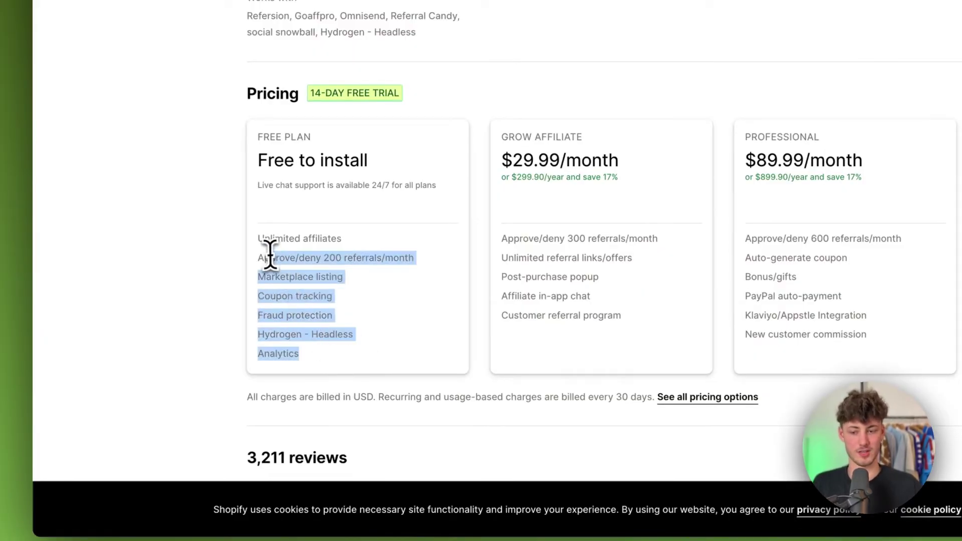
pyautogui.click(369, 333)
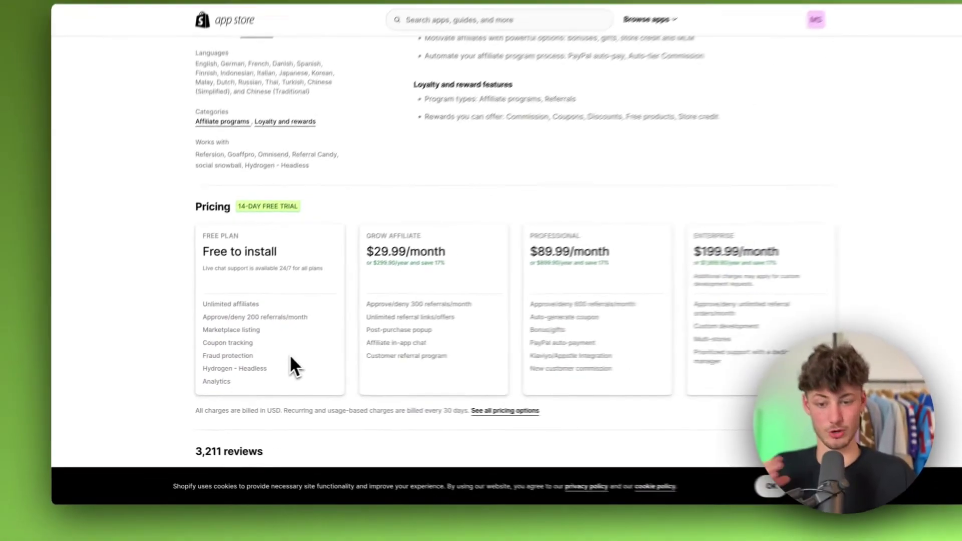
pyautogui.scroll(1, 276, 360)
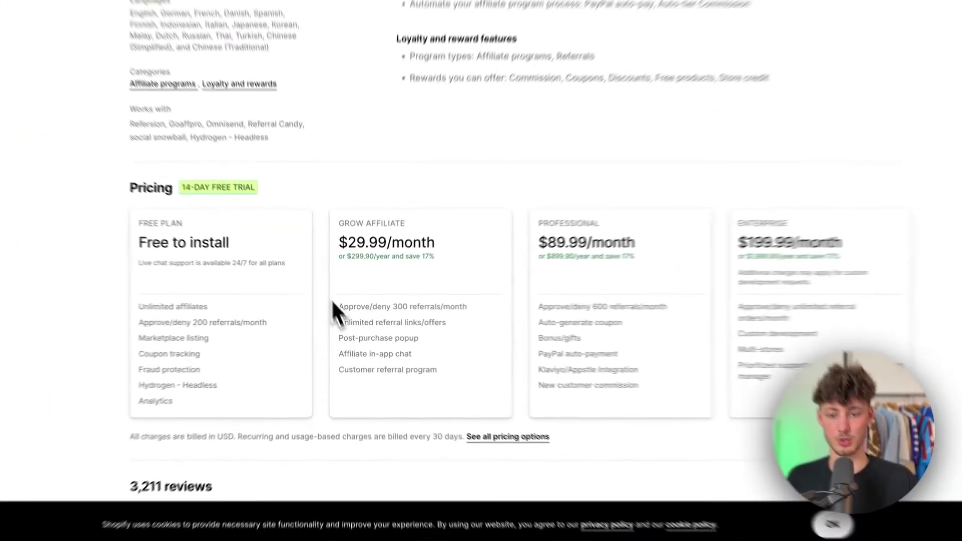
pyautogui.moveTo(341, 271); pyautogui.dragTo(394, 271)
pyautogui.click(422, 270)
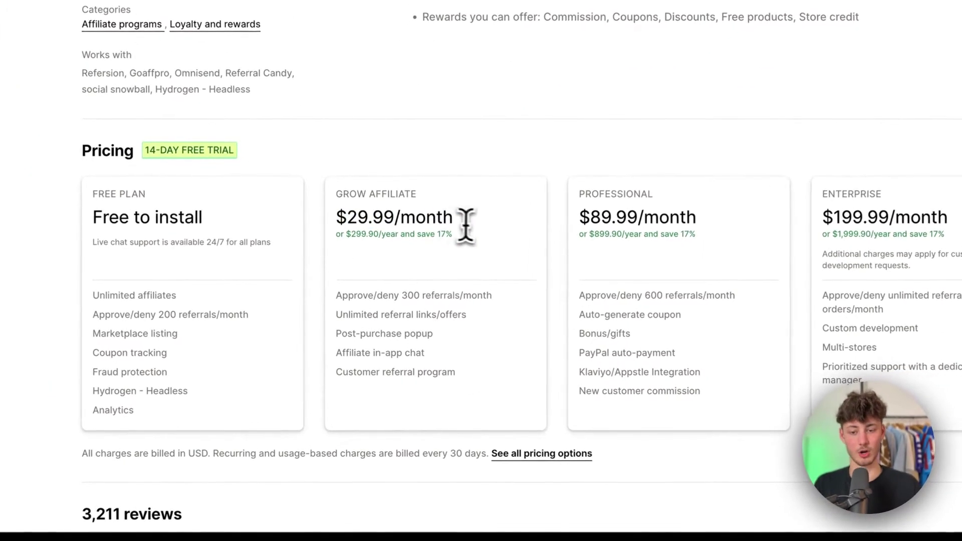
pyautogui.moveTo(91, 217); pyautogui.dragTo(203, 218)
pyautogui.click(241, 236)
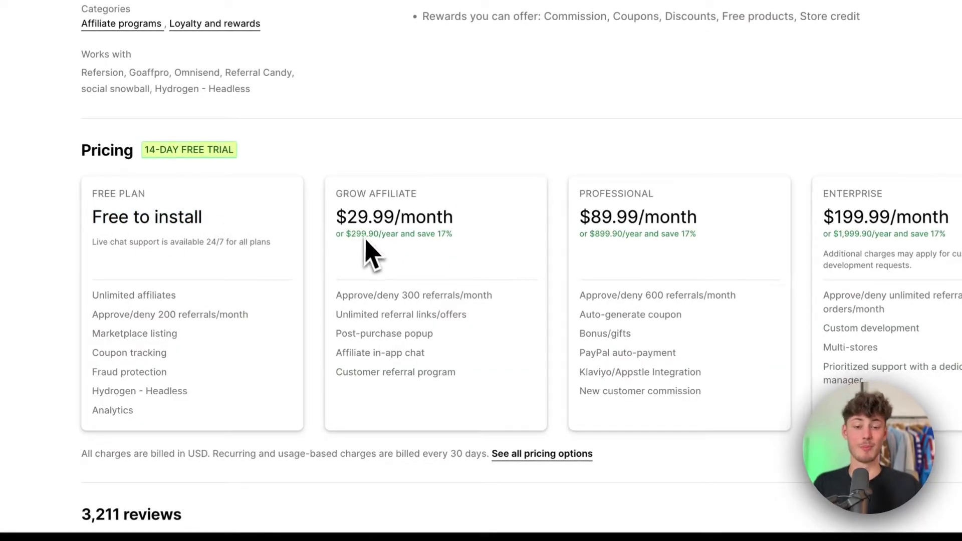
# - Check the Professional plan's features and the app's 4.9 rating
pyautogui.moveTo(537, 304); pyautogui.dragTo(541, 359)
pyautogui.click(689, 416)
pyautogui.click(580, 365)
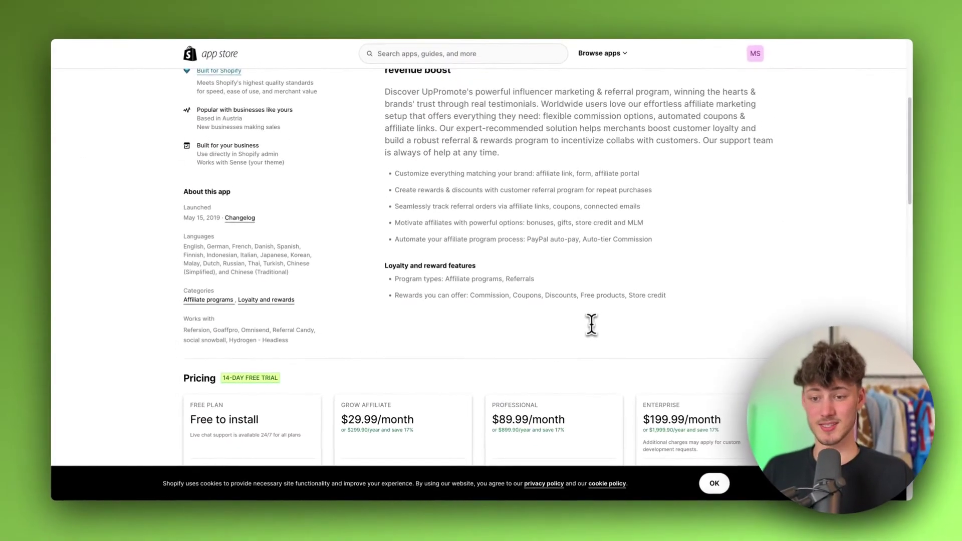
pyautogui.scroll(-2, 197, 344)
pyautogui.scroll(10, 330, 348)
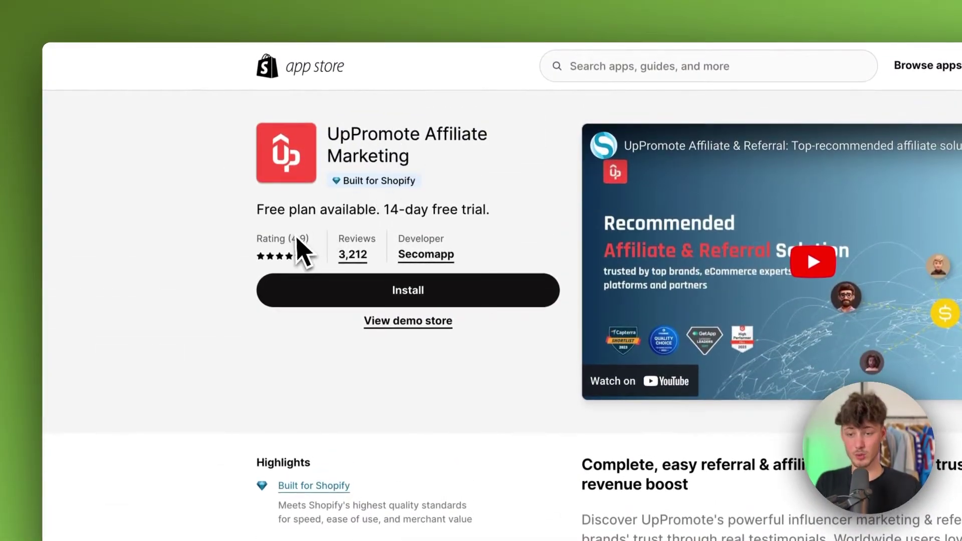
pyautogui.moveTo(258, 255); pyautogui.dragTo(313, 245)
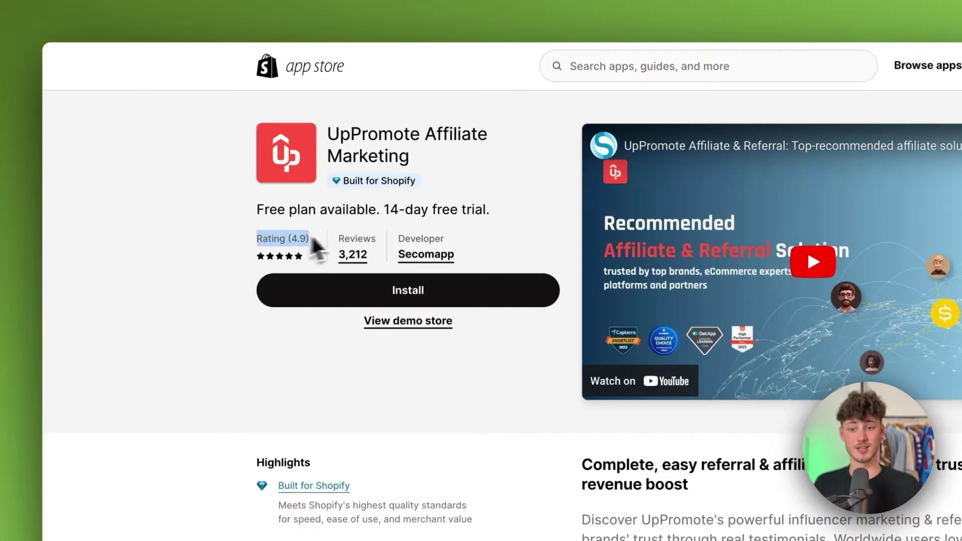
pyautogui.click(313, 245)
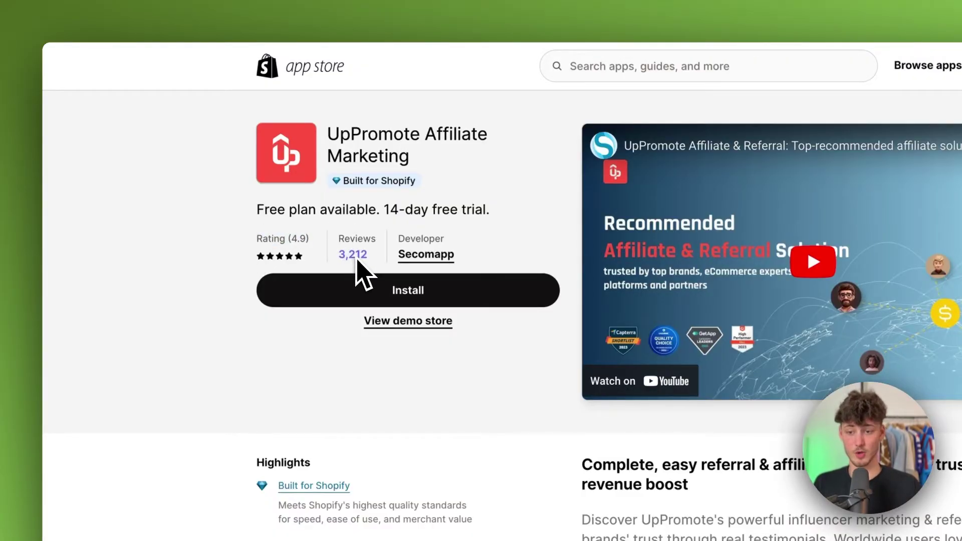
pyautogui.moveTo(257, 240); pyautogui.dragTo(308, 245)
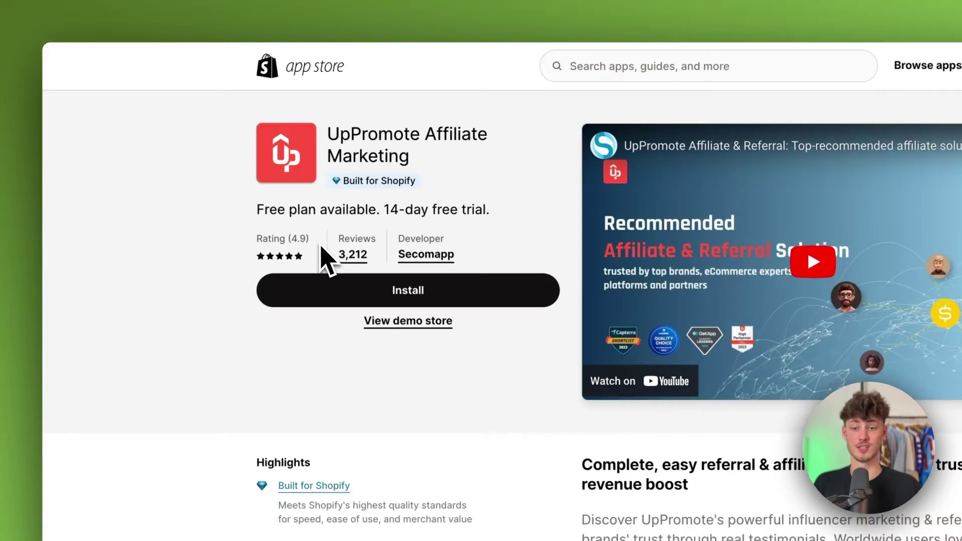
# - Install UpPromote, approving its data access, and enter the registration password and its confirmation
pyautogui.click(408, 296)
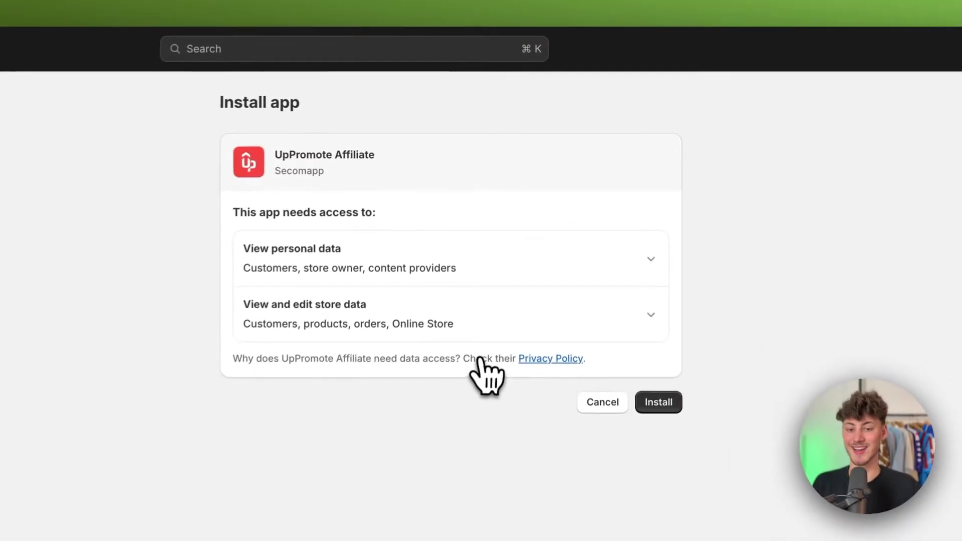
pyautogui.click(659, 402)
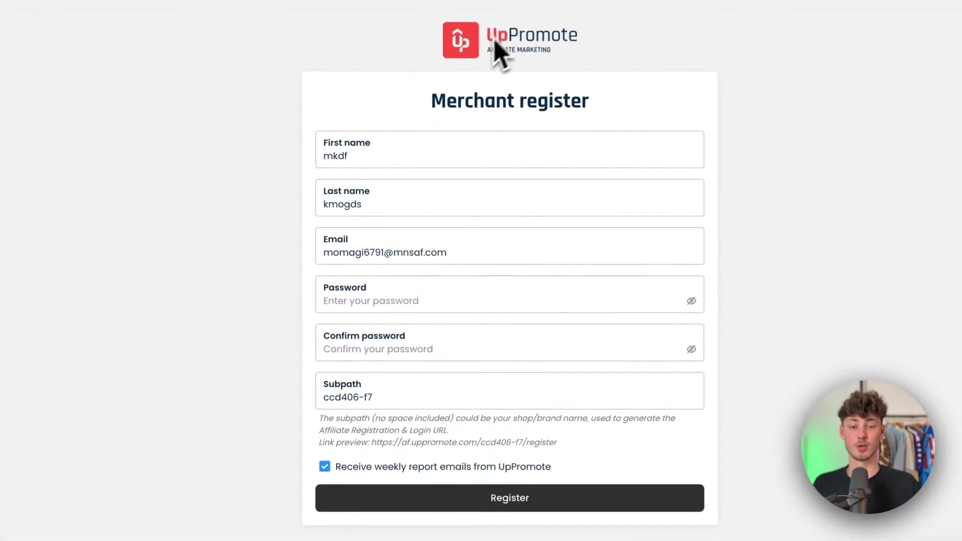
pyautogui.click(467, 236)
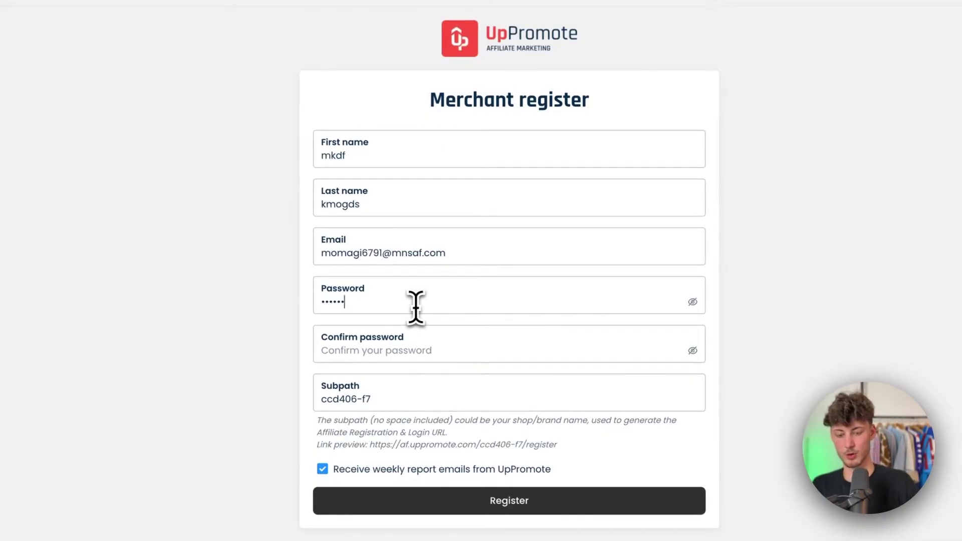
pyautogui.press('Tab')
pyautogui.write('••••')
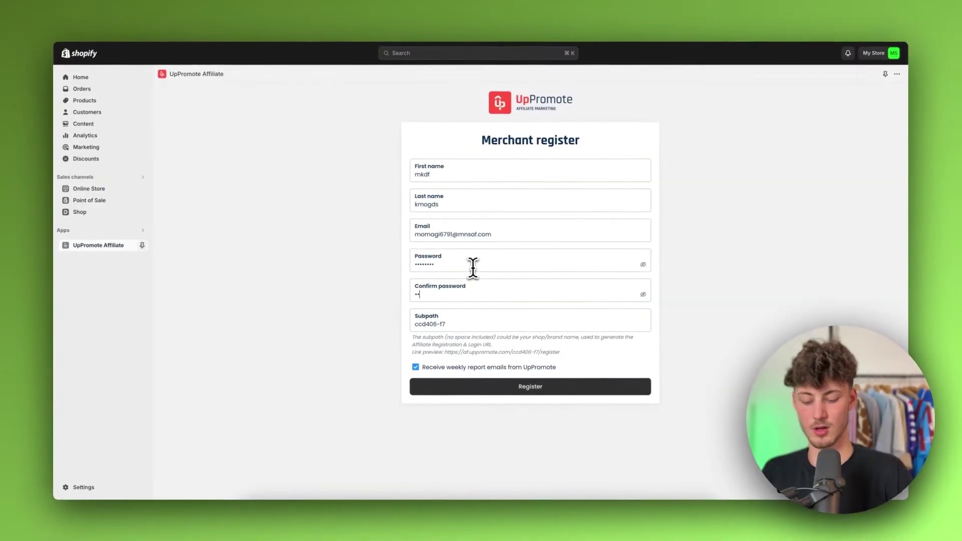
pyautogui.write('•••')
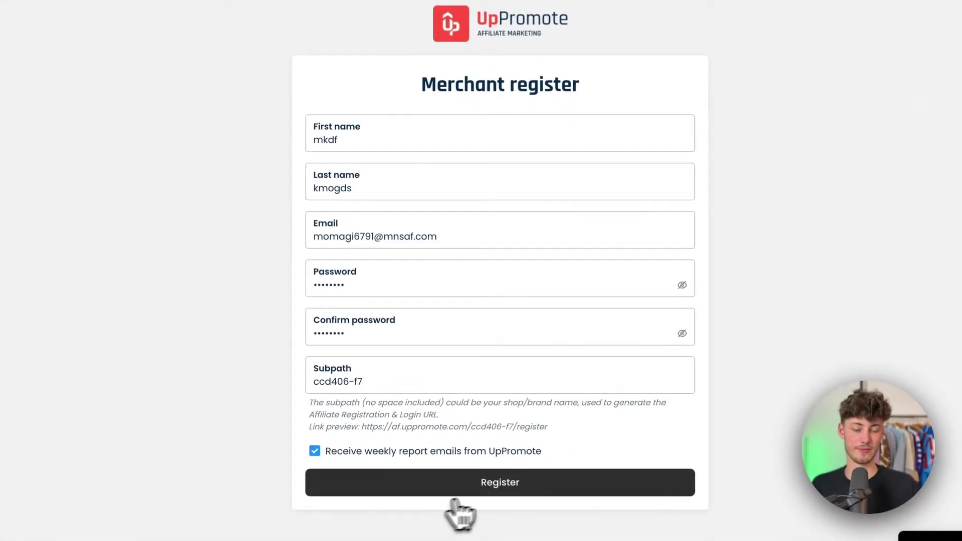
# - Register without saving the password and answer the survey: optimize affiliate management, 0 affiliates, Fashion
pyautogui.click(453, 495)
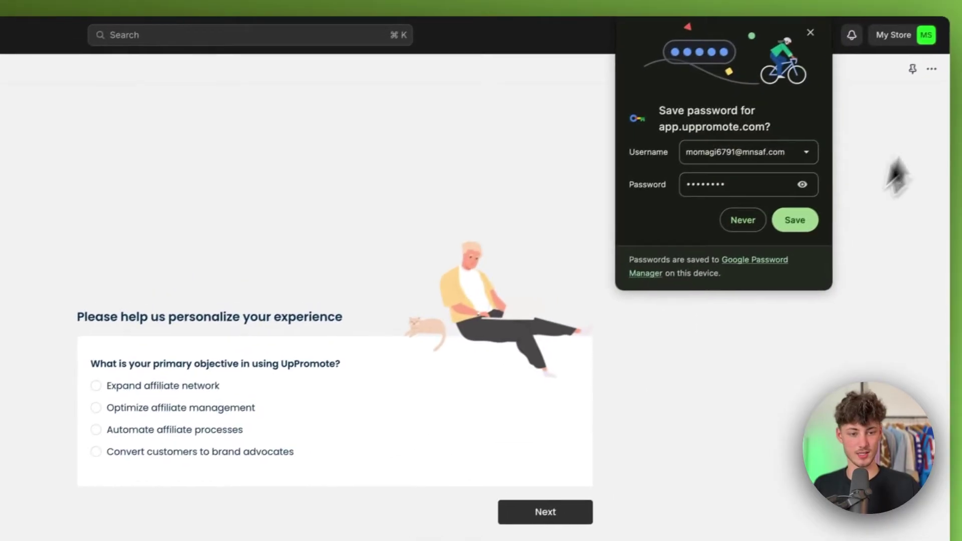
pyautogui.click(742, 220)
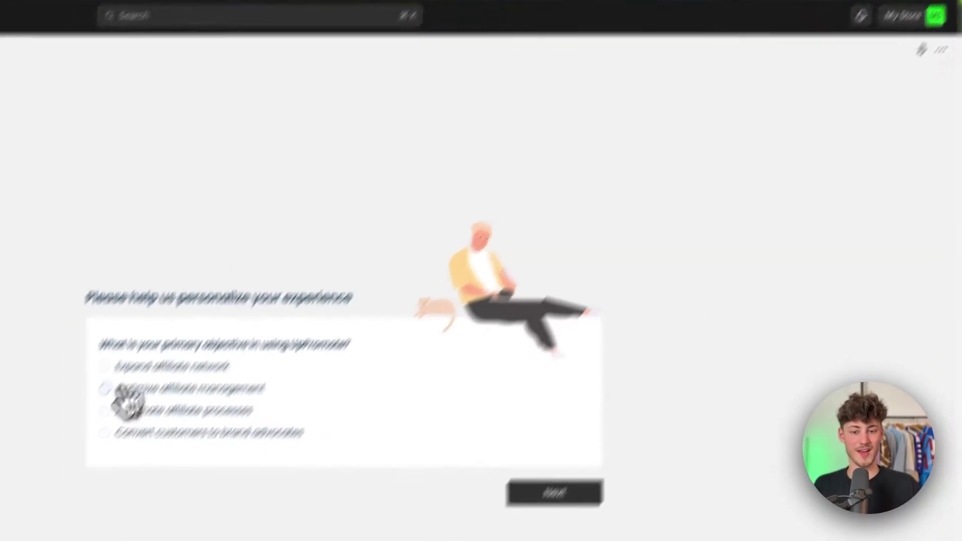
pyautogui.click(96, 415)
pyautogui.click(511, 523)
pyautogui.click(248, 212)
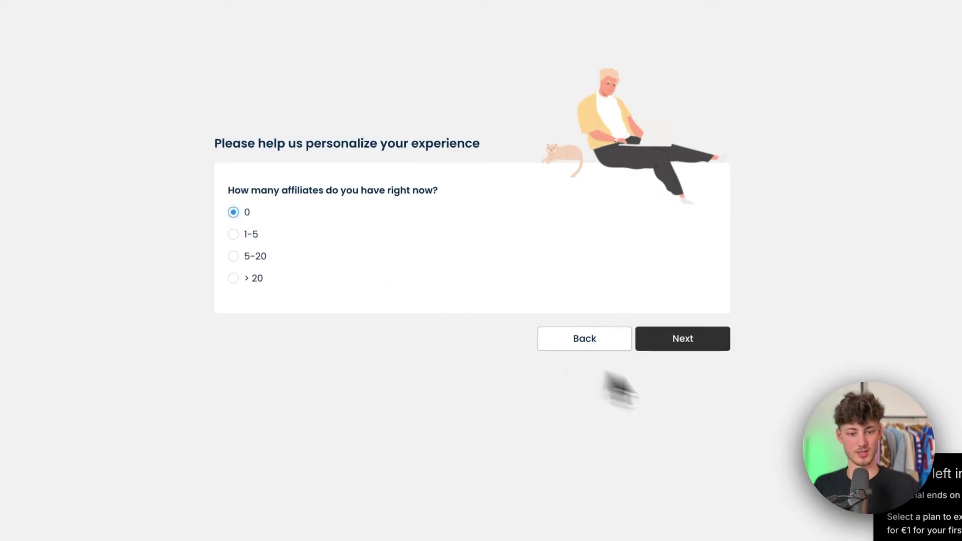
pyautogui.click(692, 343)
pyautogui.click(233, 165)
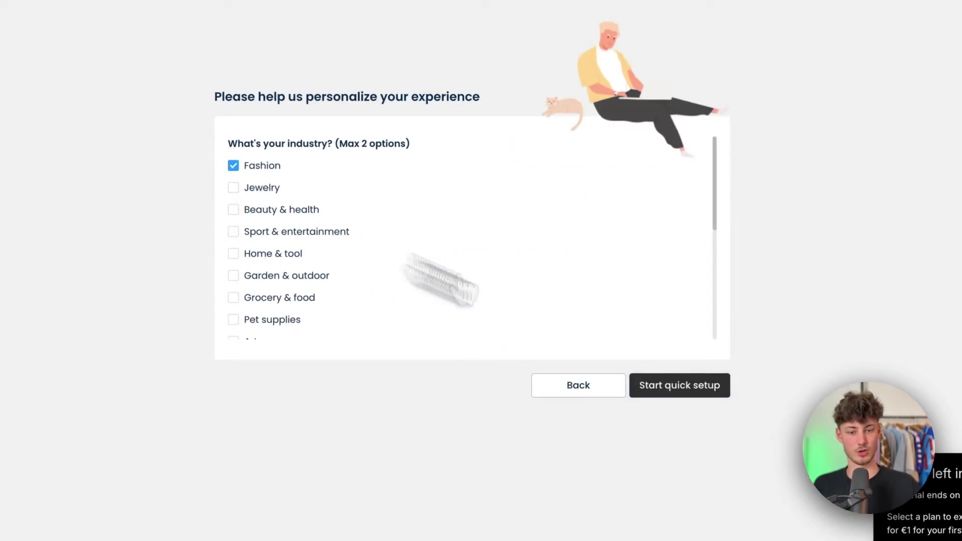
pyautogui.click(704, 386)
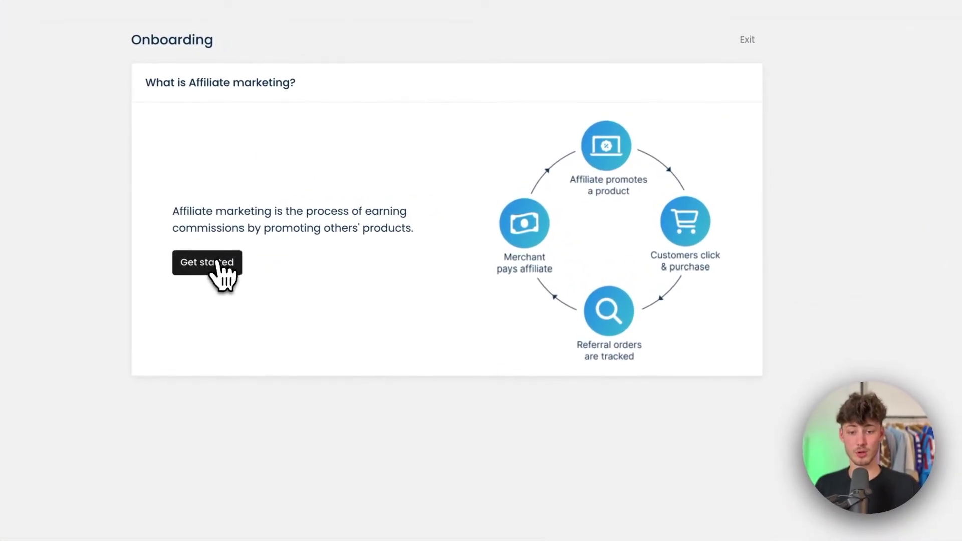
# - Start the setup walkthrough with tracking by both affiliate link and affiliate coupon enabled
pyautogui.click(213, 262)
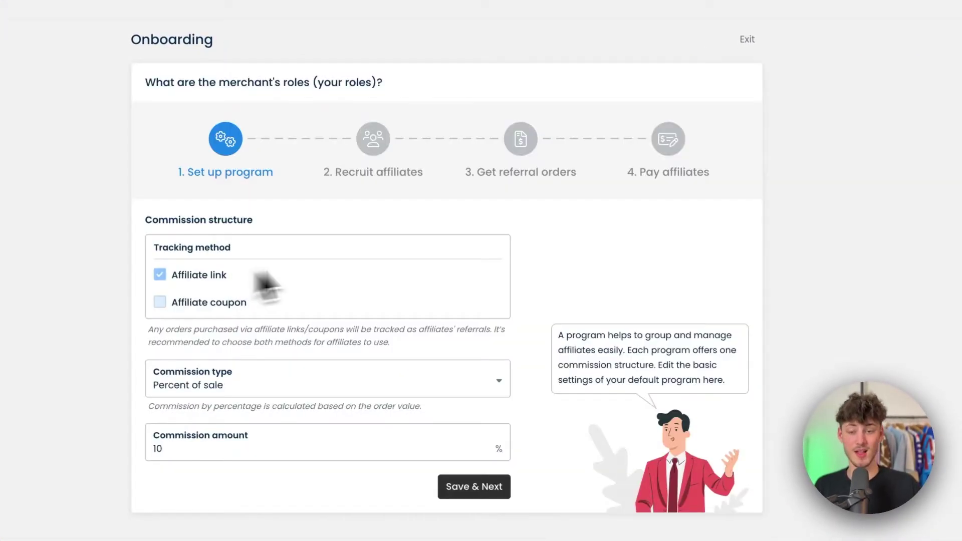
pyautogui.click(235, 301)
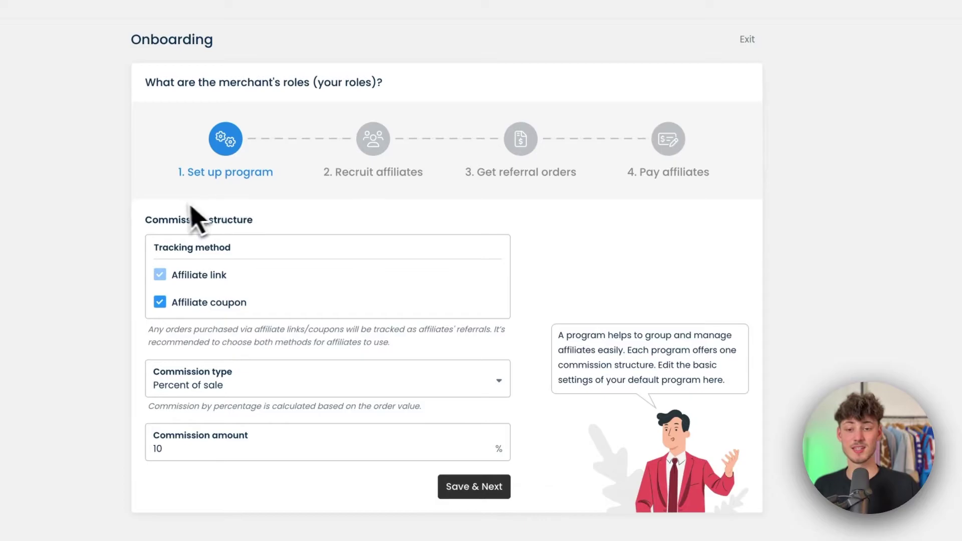
pyautogui.moveTo(112, 47); pyautogui.dragTo(216, 40)
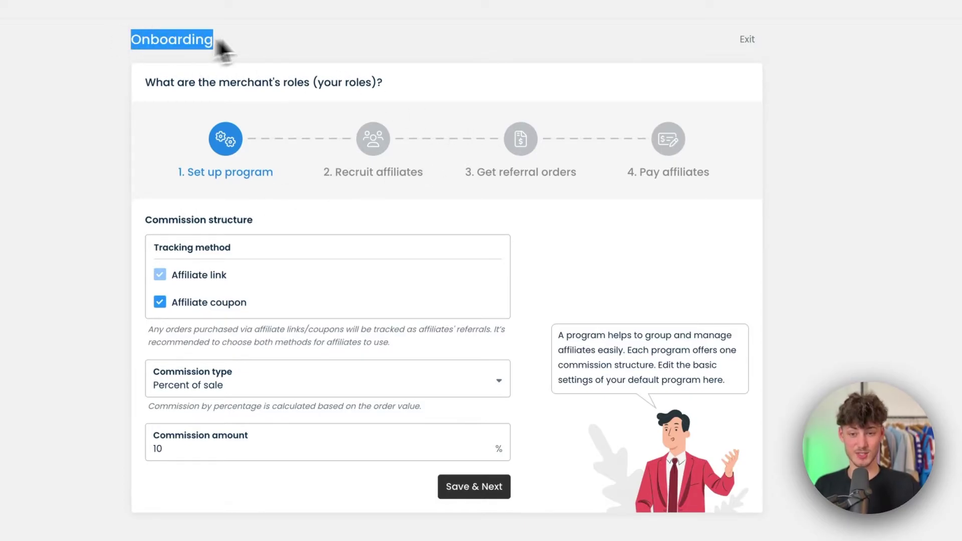
pyautogui.click(243, 40)
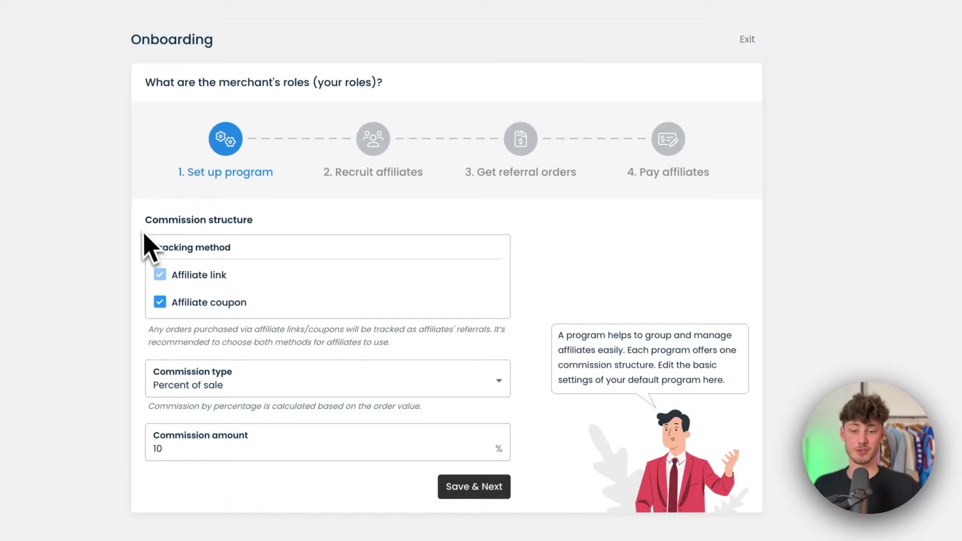
pyautogui.moveTo(141, 220); pyautogui.dragTo(325, 228)
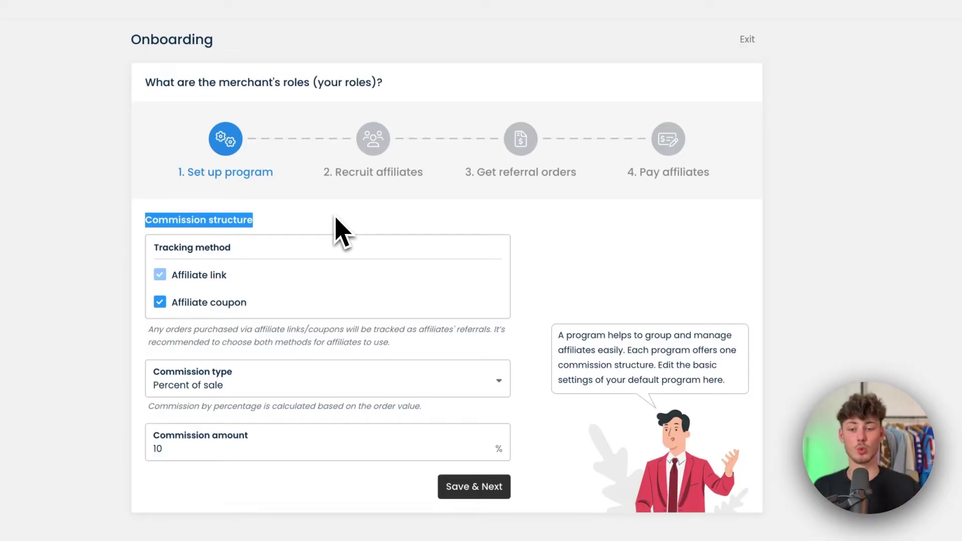
pyautogui.click(312, 219)
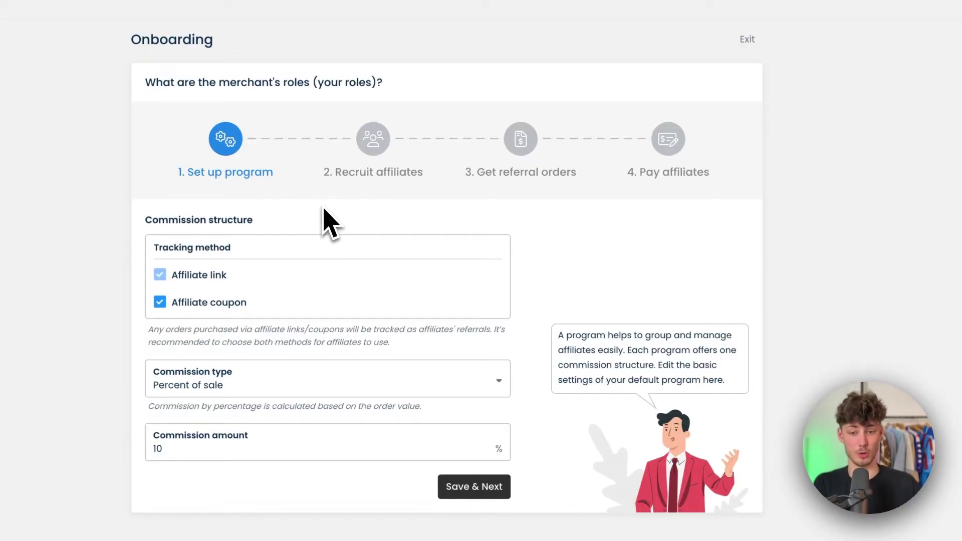
pyautogui.moveTo(276, 254); pyautogui.dragTo(229, 280)
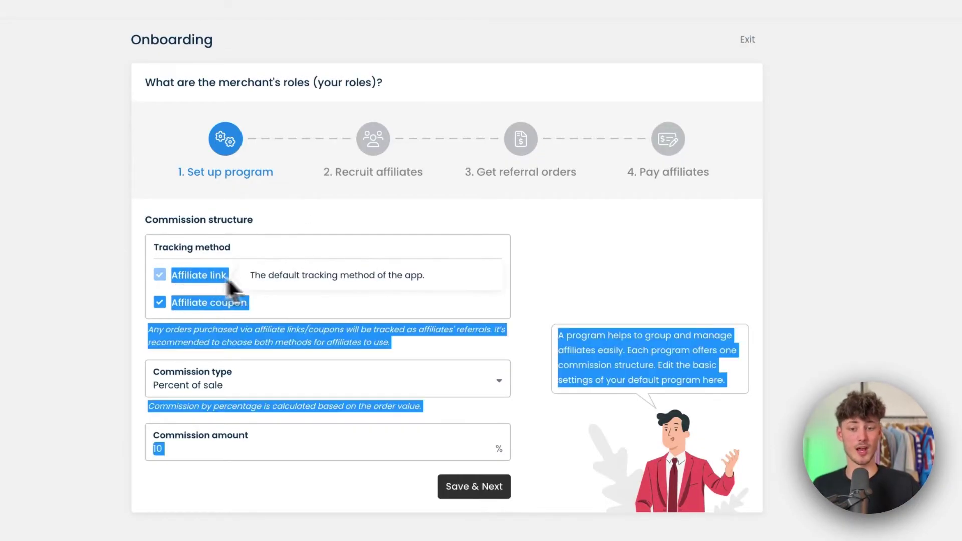
pyautogui.click(260, 273)
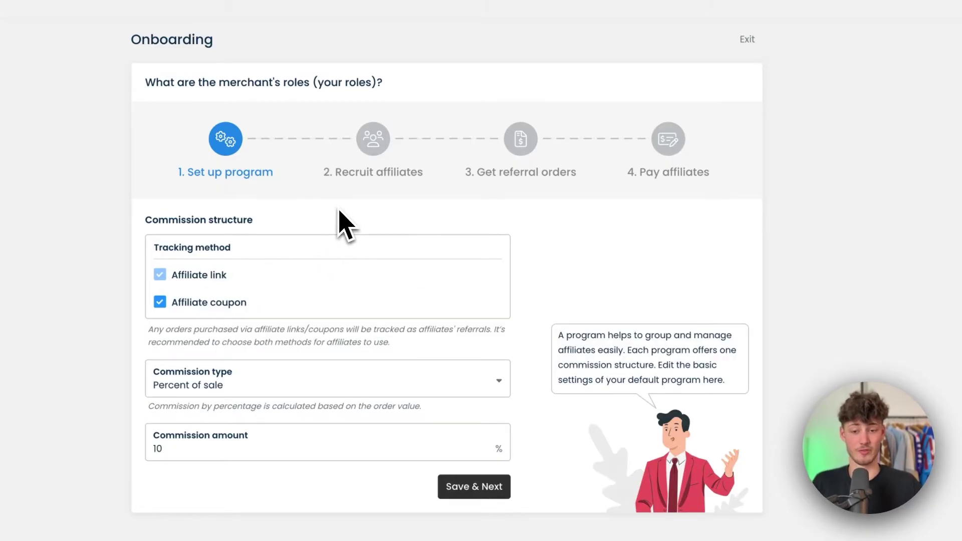
pyautogui.click(170, 303)
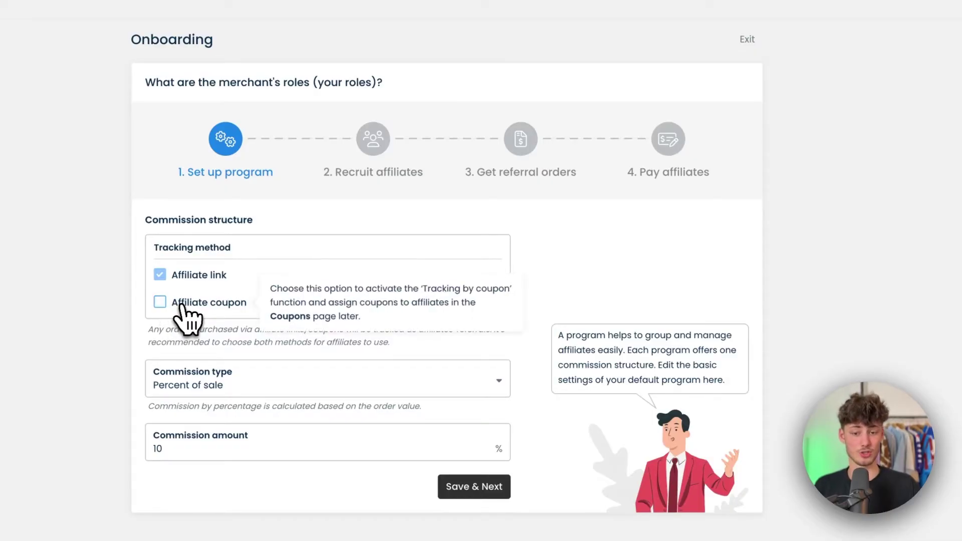
pyautogui.moveTo(173, 303); pyautogui.dragTo(215, 303)
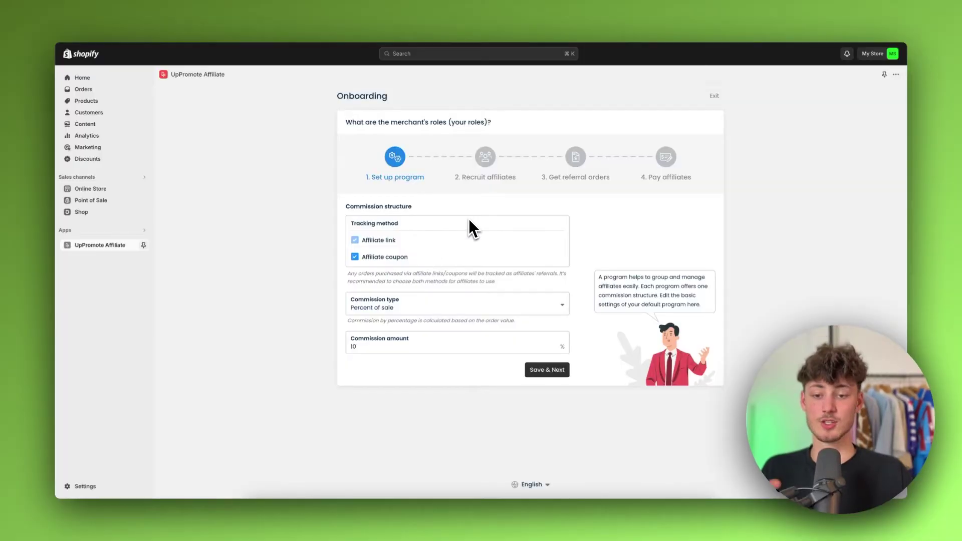
# - Open the Commission type list to use Percent of sale
pyautogui.moveTo(363, 259); pyautogui.dragTo(424, 266)
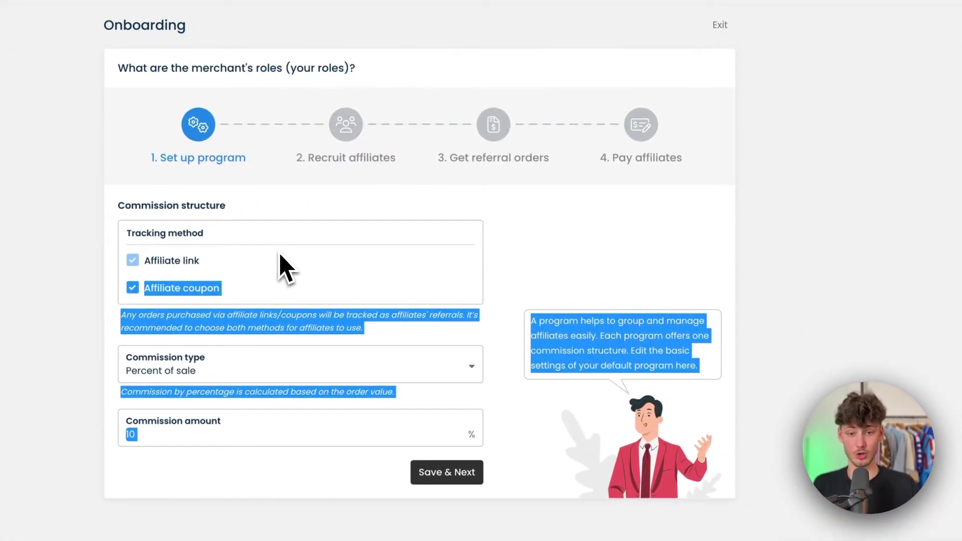
pyautogui.click(284, 268)
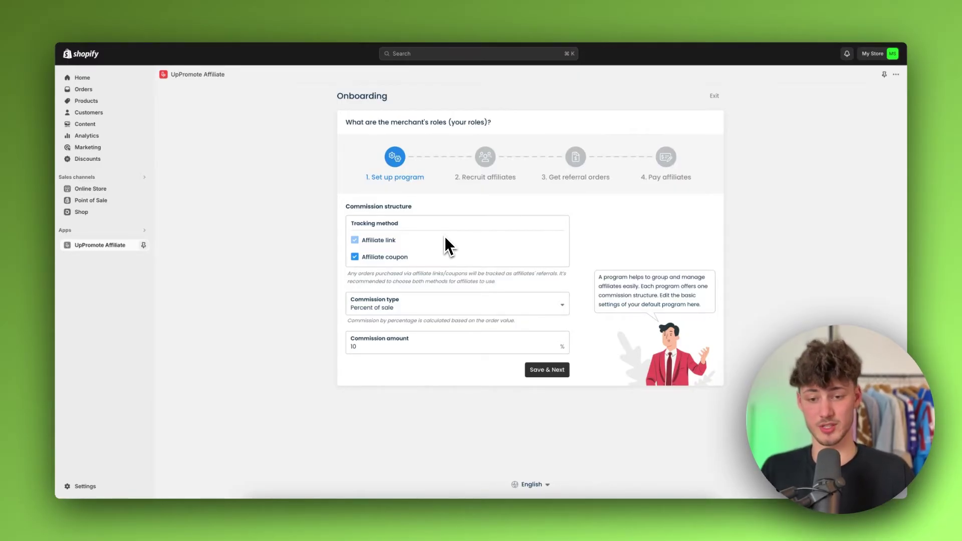
pyautogui.moveTo(365, 259)
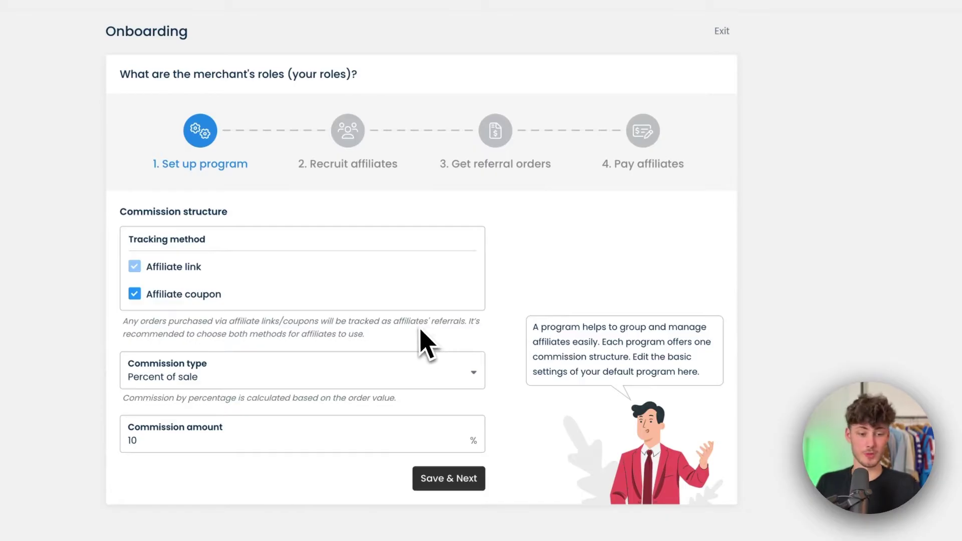
pyautogui.click(258, 387)
pyautogui.click(220, 387)
pyautogui.click(211, 386)
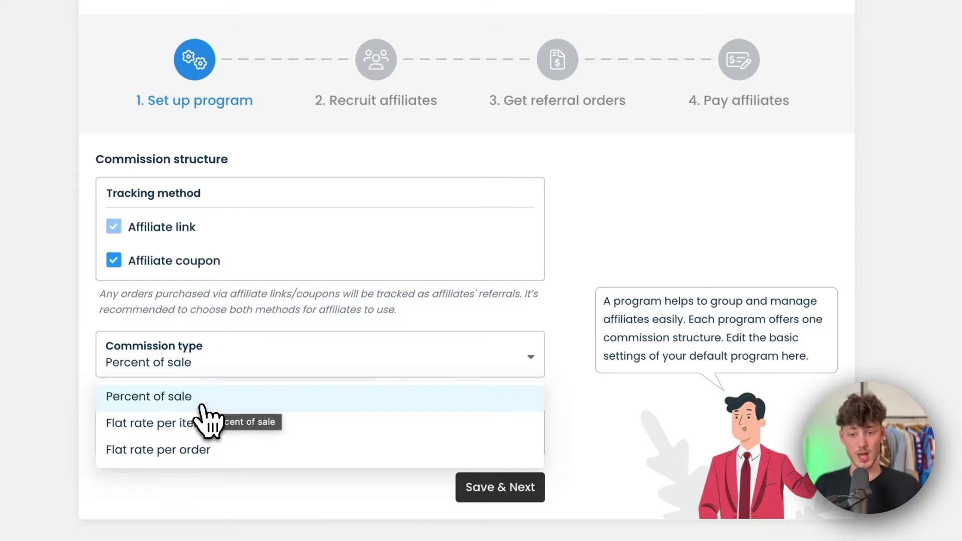
pyautogui.click(205, 401)
pyautogui.click(162, 371)
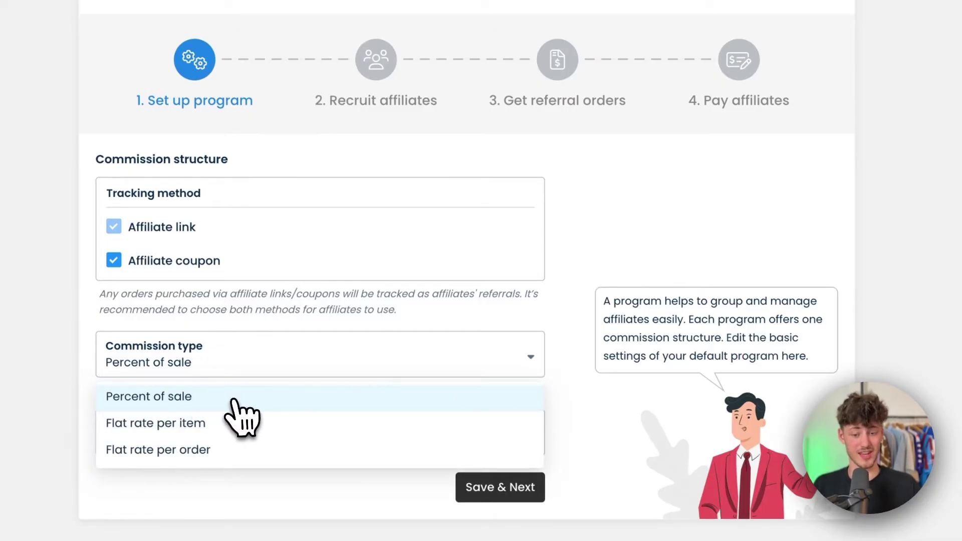
pyautogui.click(262, 398)
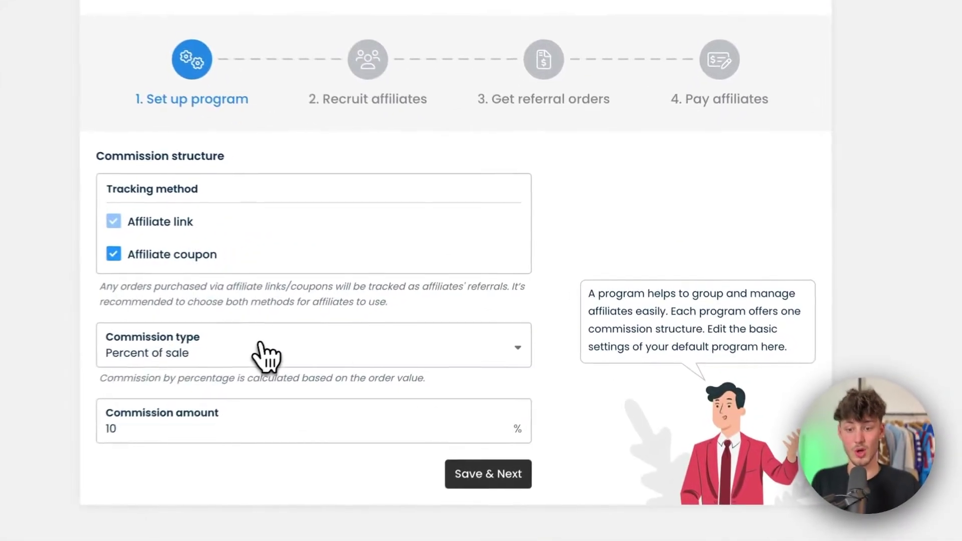
pyautogui.click(348, 335)
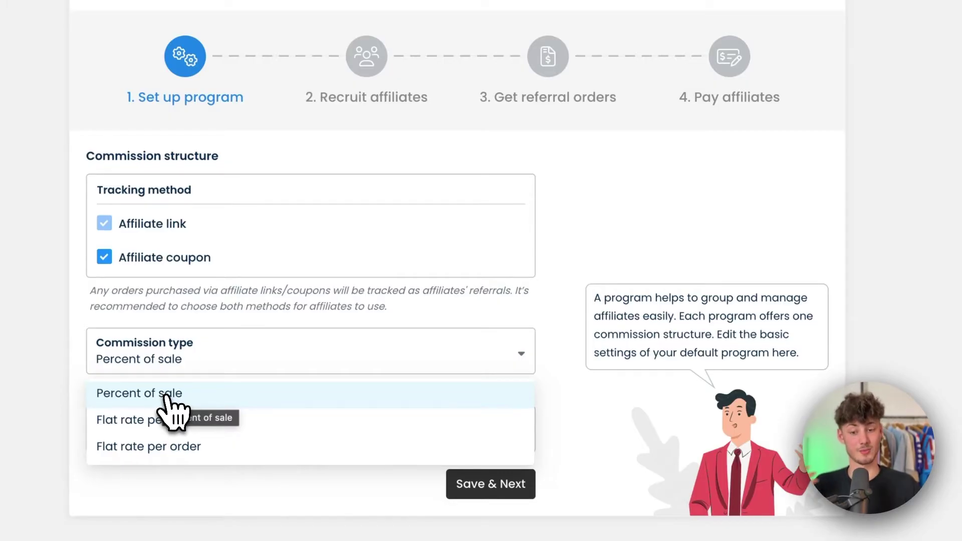
pyautogui.click(166, 396)
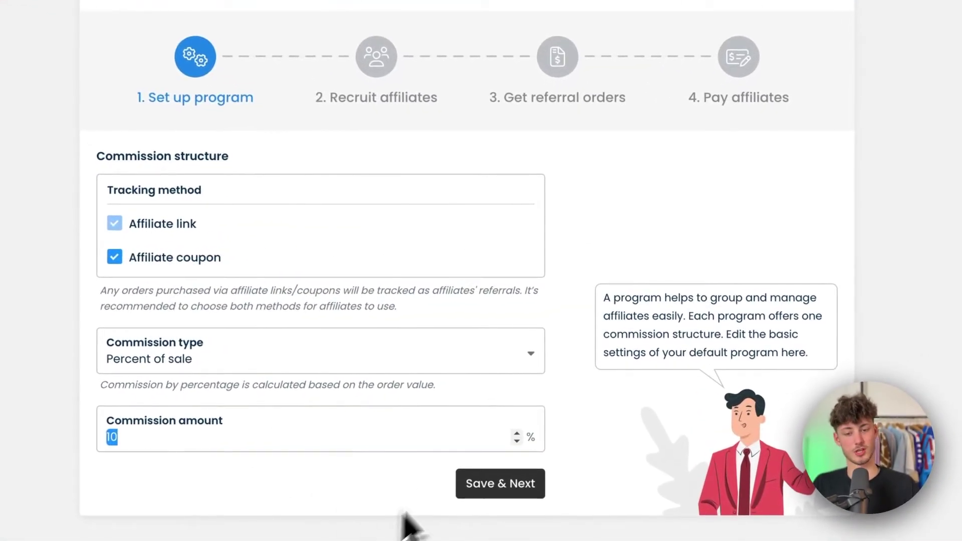
# - Set the commission amount to 15% of sale and save with Save & Next
pyautogui.write('1')
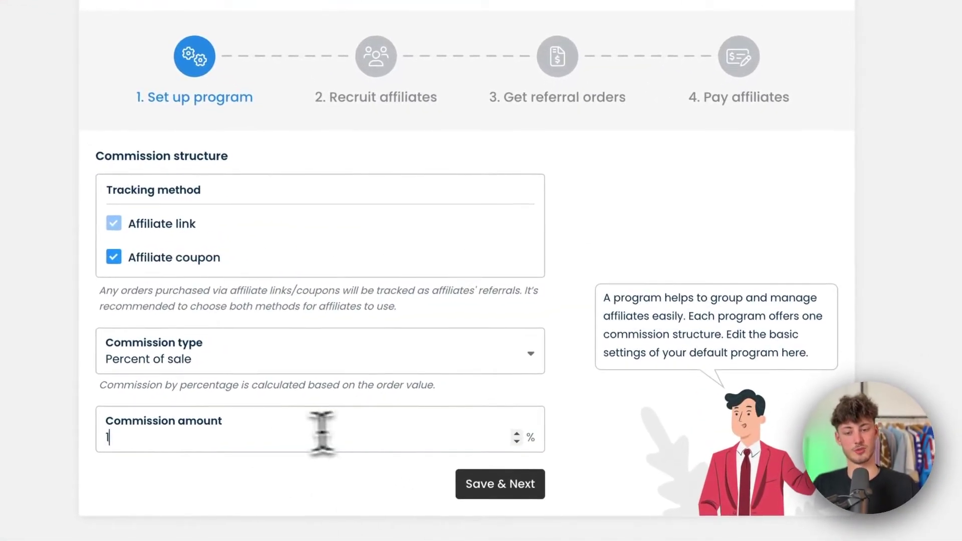
pyautogui.write('52')
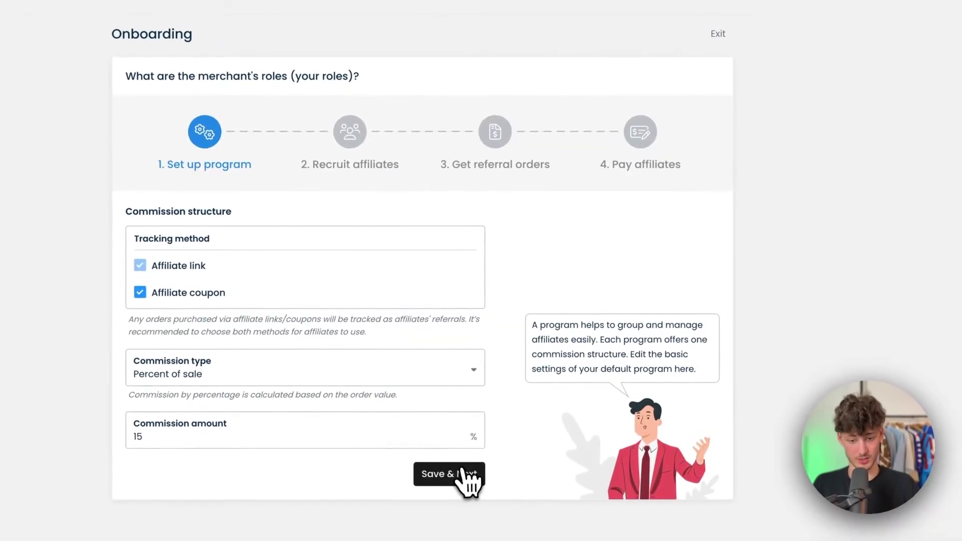
pyautogui.click(551, 369)
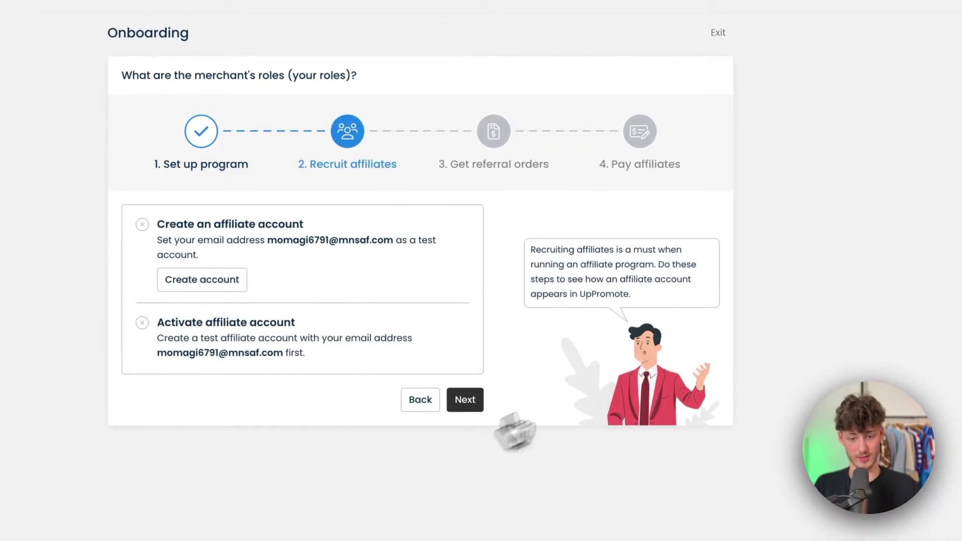
# - Create the test affiliate account with a password and log in from the email-verified page
pyautogui.moveTo(157, 223); pyautogui.dragTo(307, 241)
pyautogui.moveTo(214, 224); pyautogui.dragTo(163, 221)
pyautogui.click(220, 233)
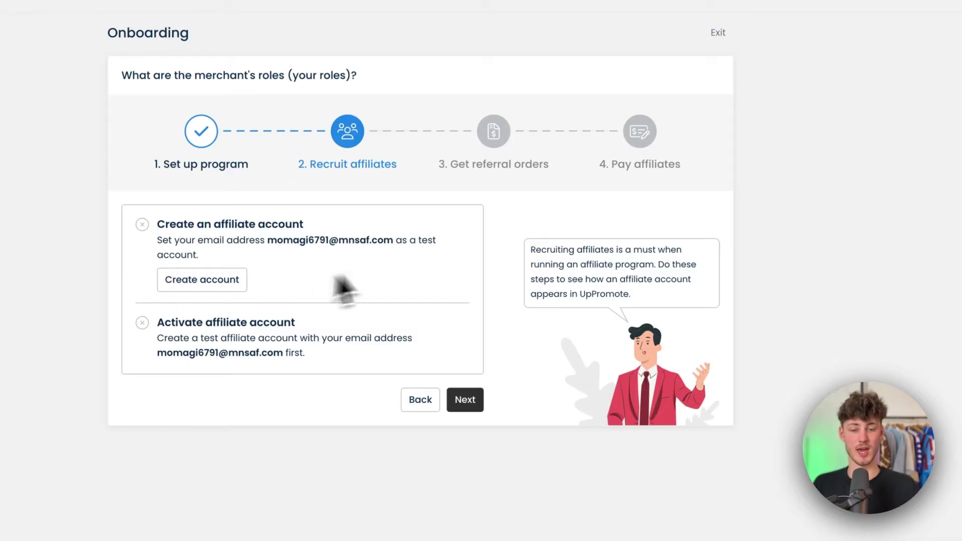
pyautogui.click(223, 283)
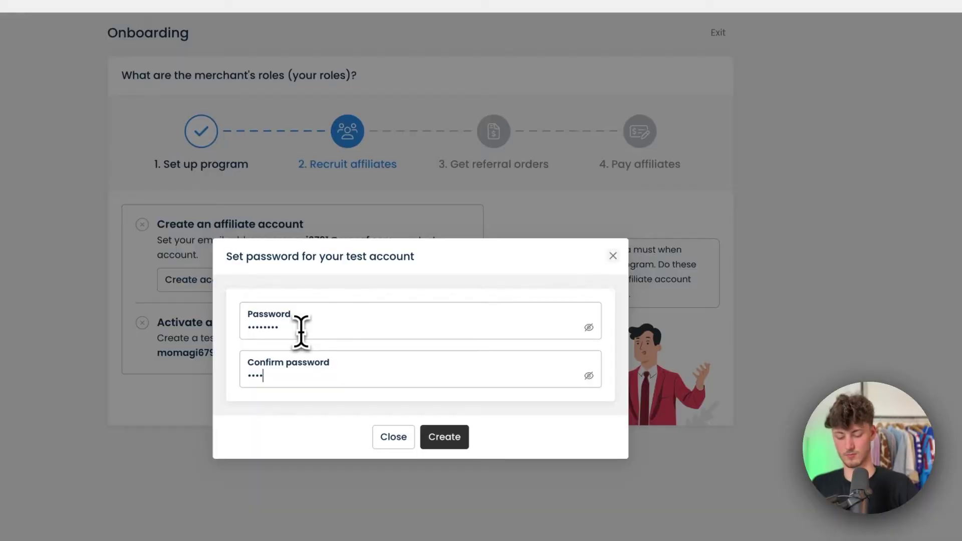
pyautogui.click(461, 443)
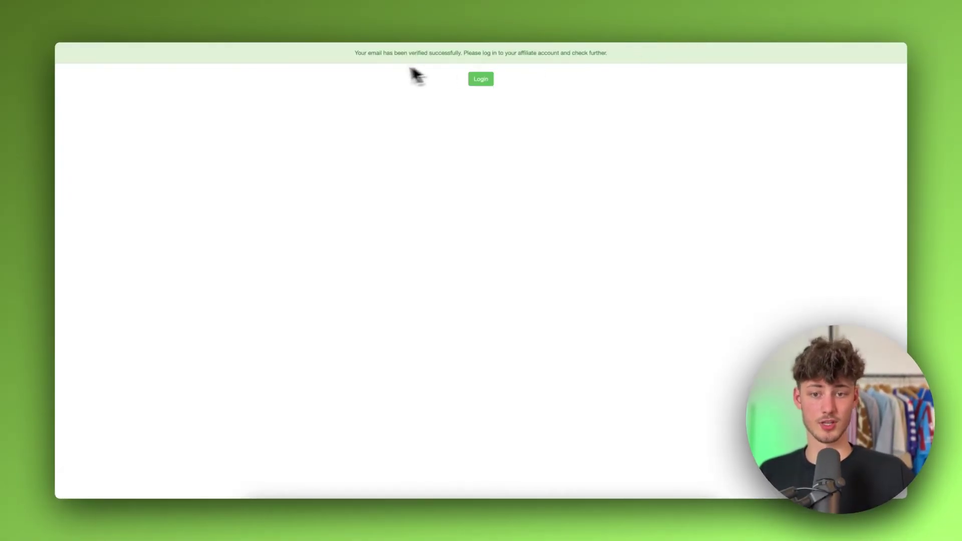
pyautogui.moveTo(355, 51); pyautogui.dragTo(559, 63)
pyautogui.click(608, 59)
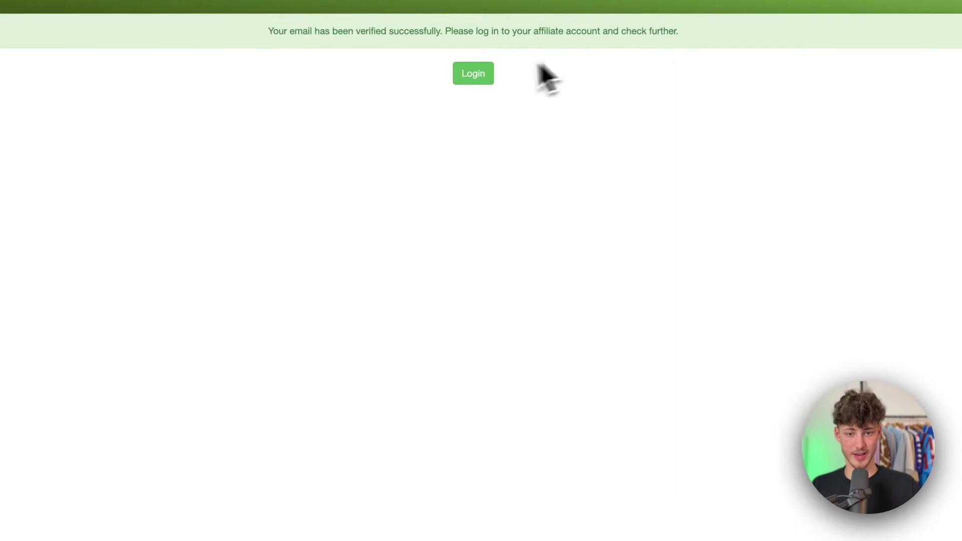
pyautogui.click(480, 76)
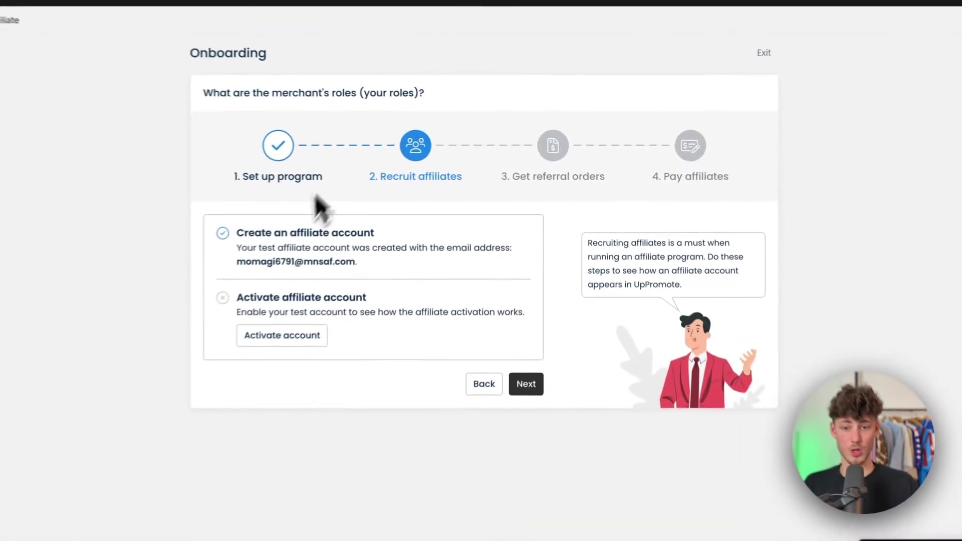
# - Switch the test affiliate account on and continue to the referral orders step
pyautogui.click(251, 354)
pyautogui.click(761, 370)
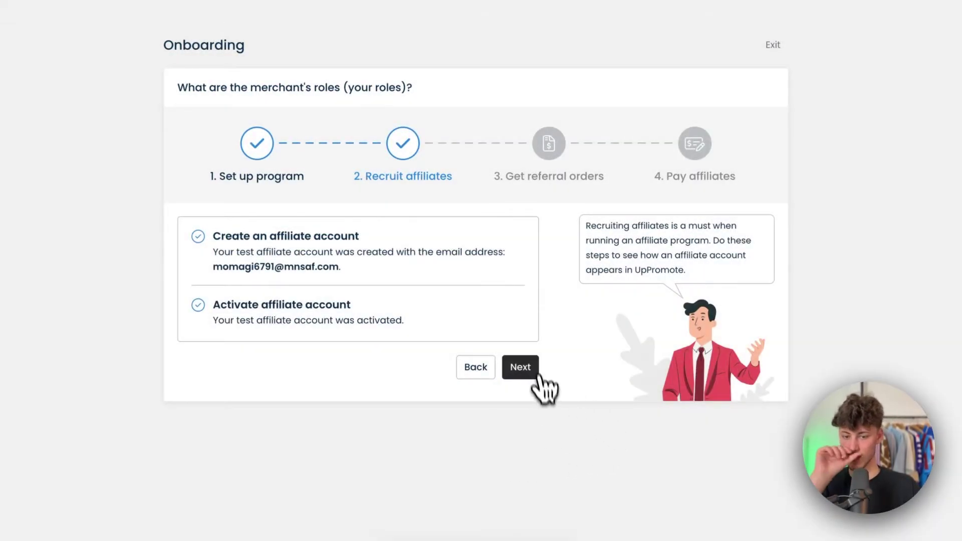
pyautogui.click(521, 368)
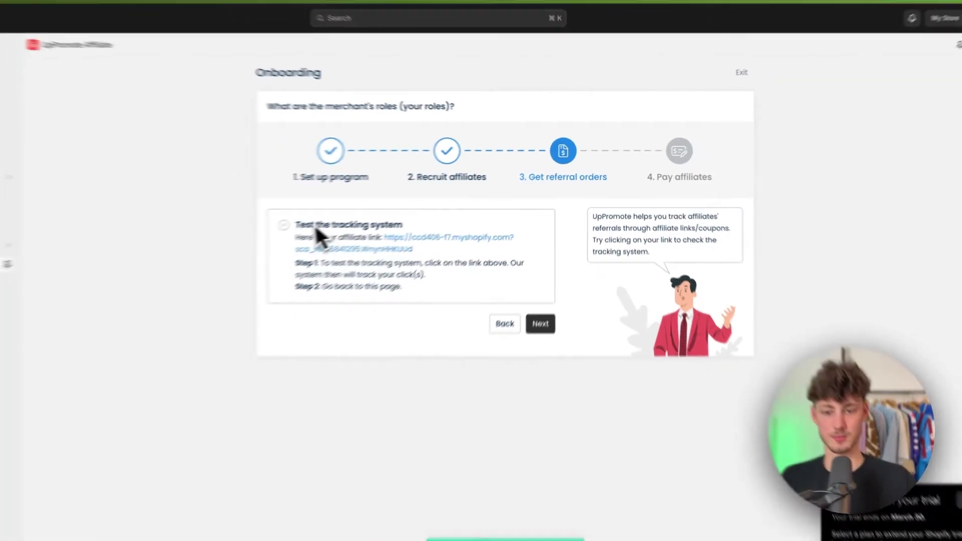
# - Read the tracking-test instructions and skip ahead to the Pay affiliates step
pyautogui.moveTo(213, 236); pyautogui.dragTo(425, 225)
pyautogui.click(367, 237)
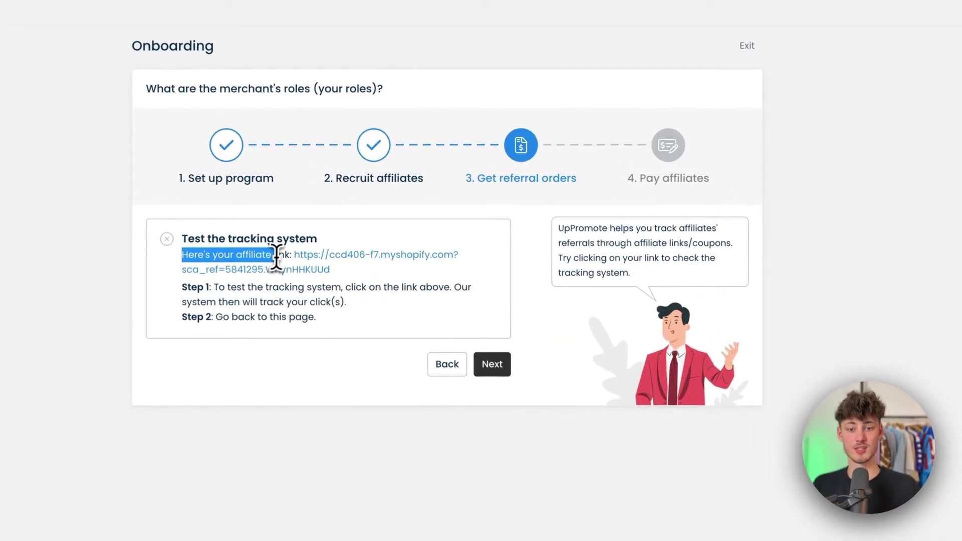
pyautogui.click(276, 255)
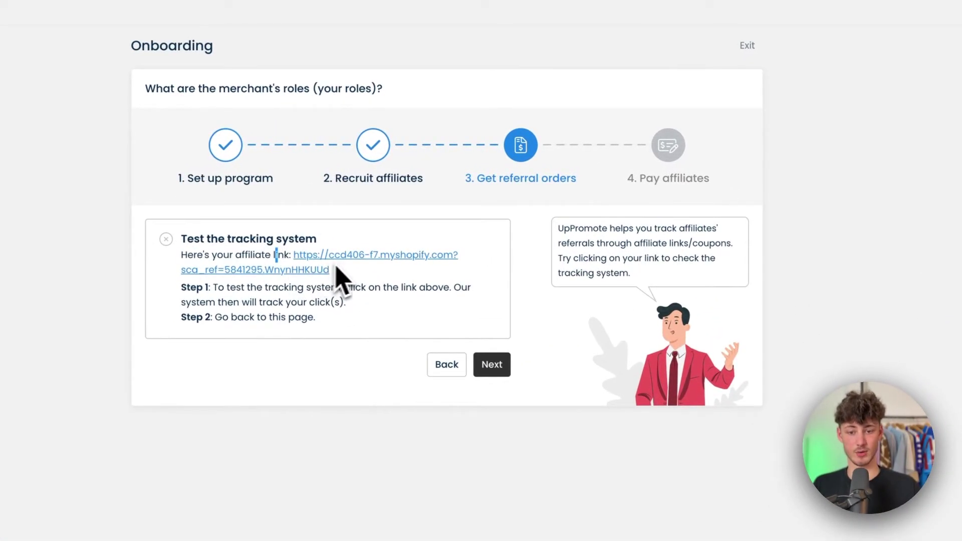
pyautogui.moveTo(213, 288); pyautogui.dragTo(296, 288)
pyautogui.click(361, 293)
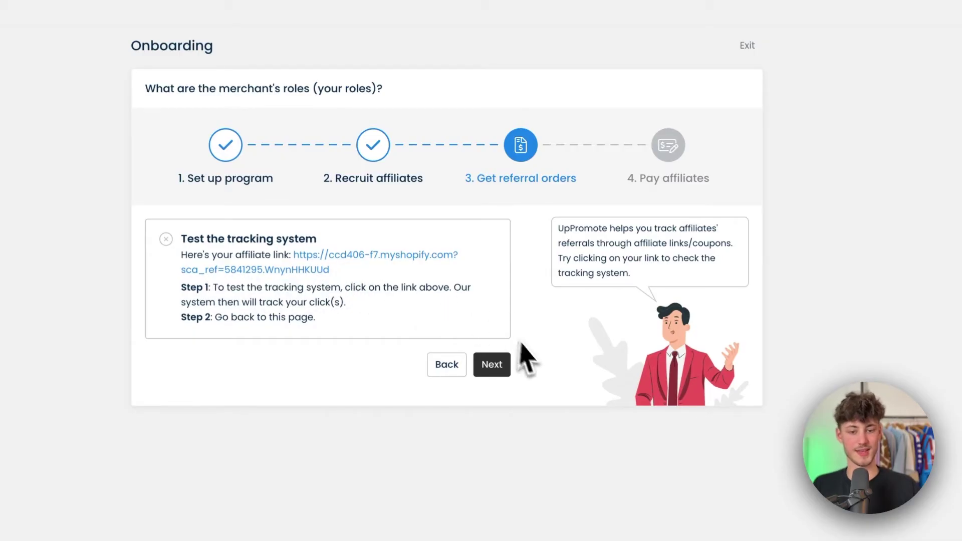
pyautogui.click(494, 365)
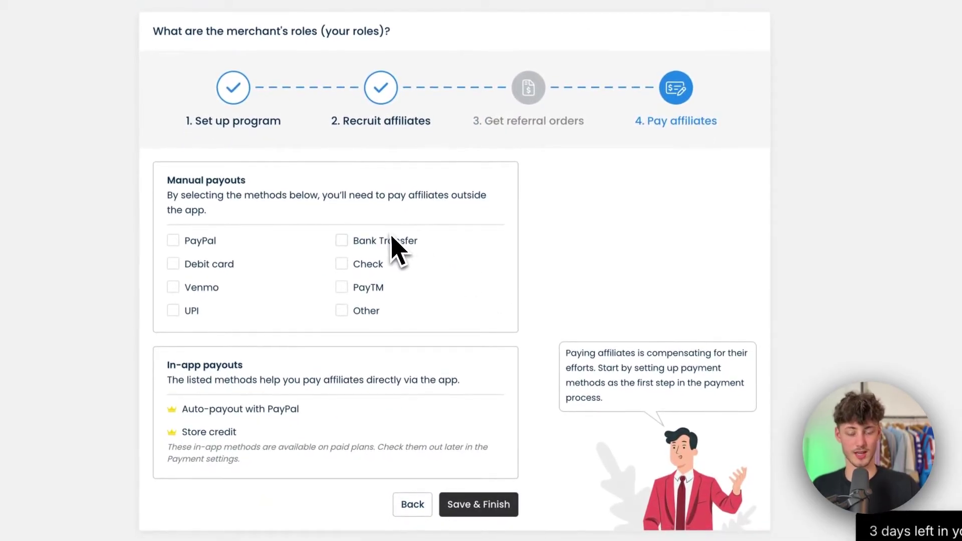
# - Choose PayPal under Manual payouts, save and finish, then close the congratulations message
pyautogui.moveTo(168, 177); pyautogui.dragTo(302, 190)
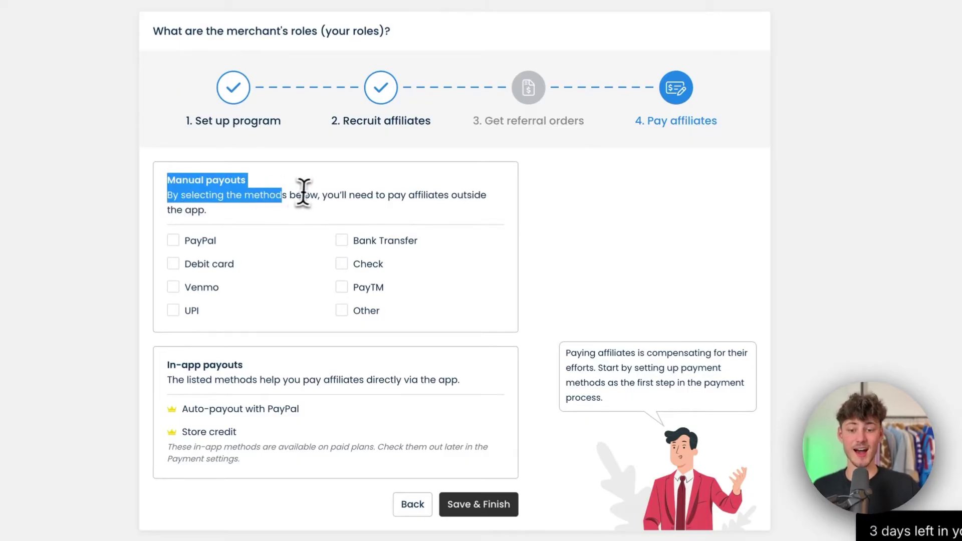
pyautogui.click(308, 201)
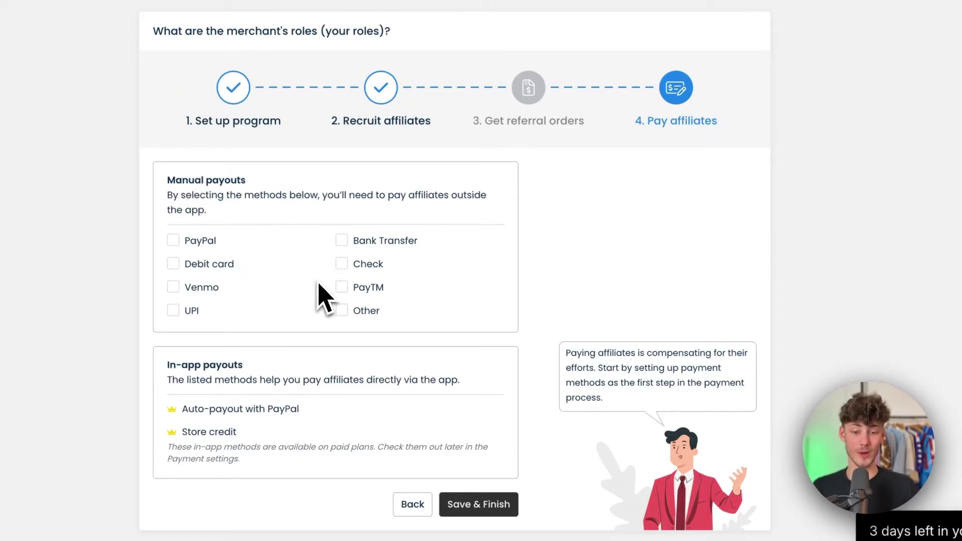
pyautogui.doubleClick(199, 241)
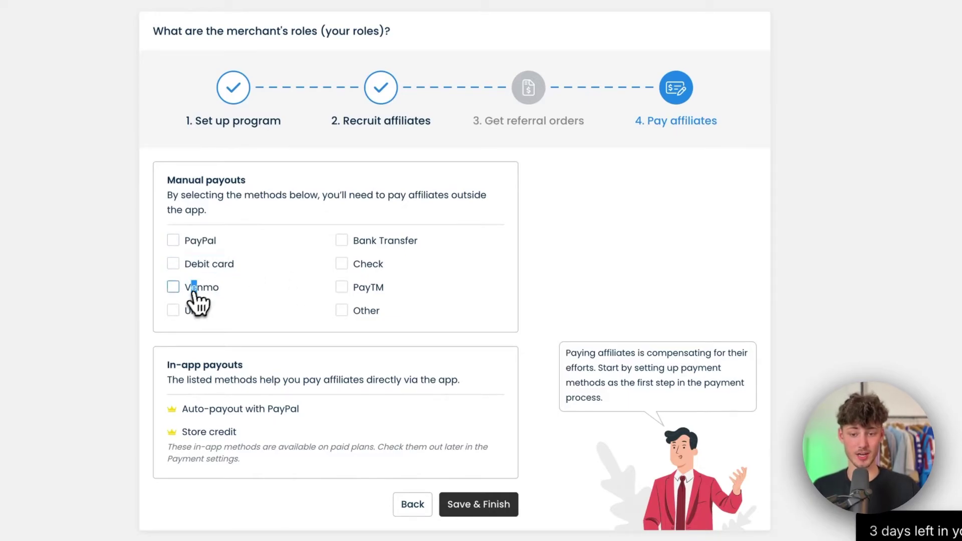
pyautogui.moveTo(191, 311); pyautogui.dragTo(199, 310)
pyautogui.tripleClick(385, 241)
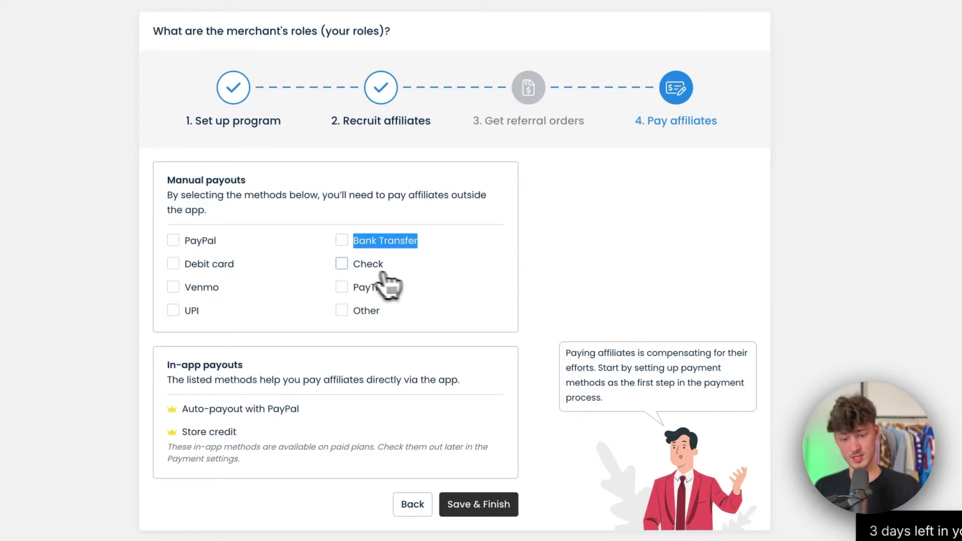
pyautogui.moveTo(360, 264); pyautogui.dragTo(656, 323)
pyautogui.click(658, 323)
pyautogui.click(173, 241)
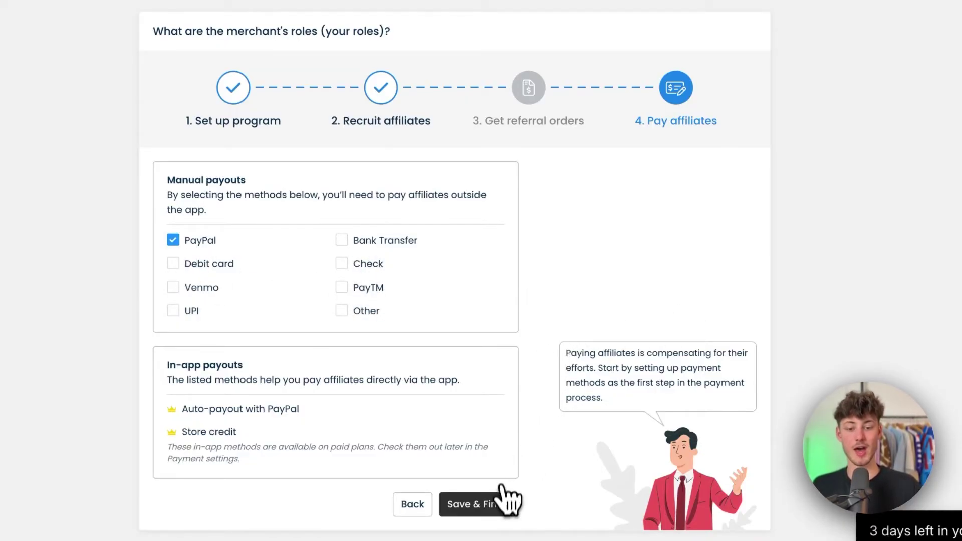
pyautogui.click(516, 516)
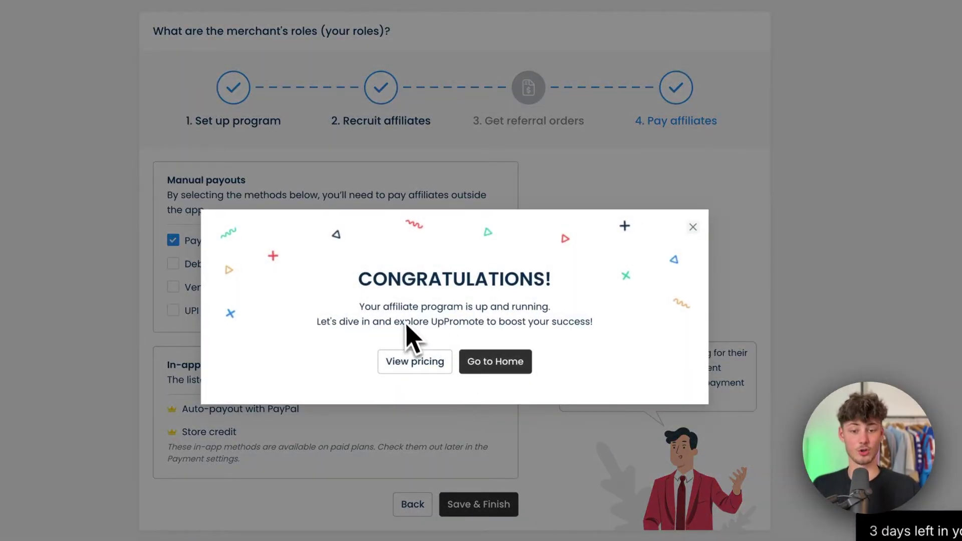
pyautogui.click(476, 361)
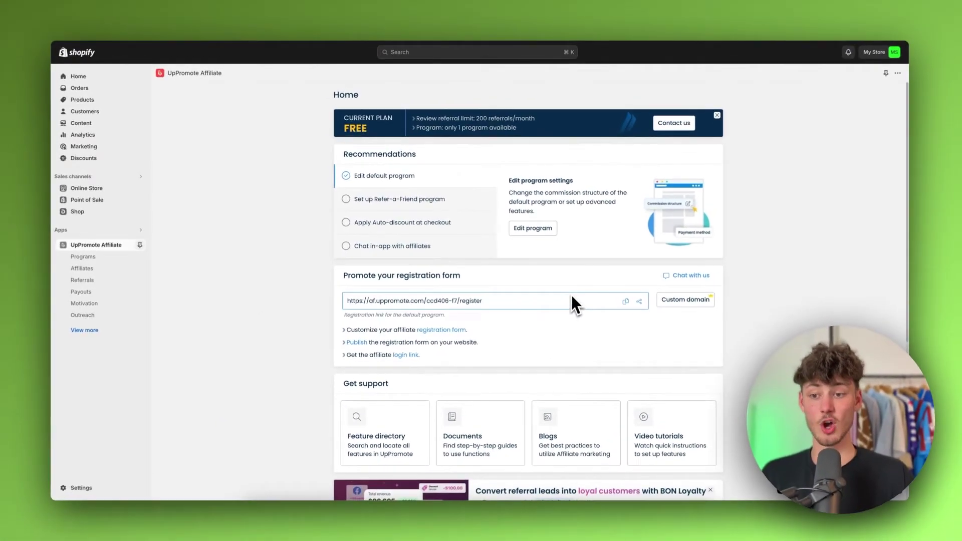
pyautogui.scroll(-2, 570, 284)
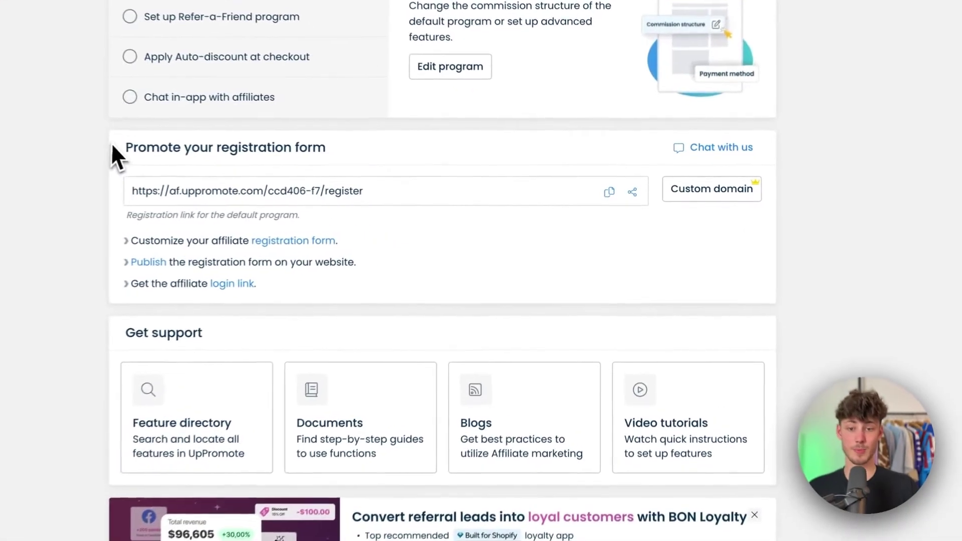
pyautogui.moveTo(256, 171); pyautogui.dragTo(449, 175)
pyautogui.click(453, 179)
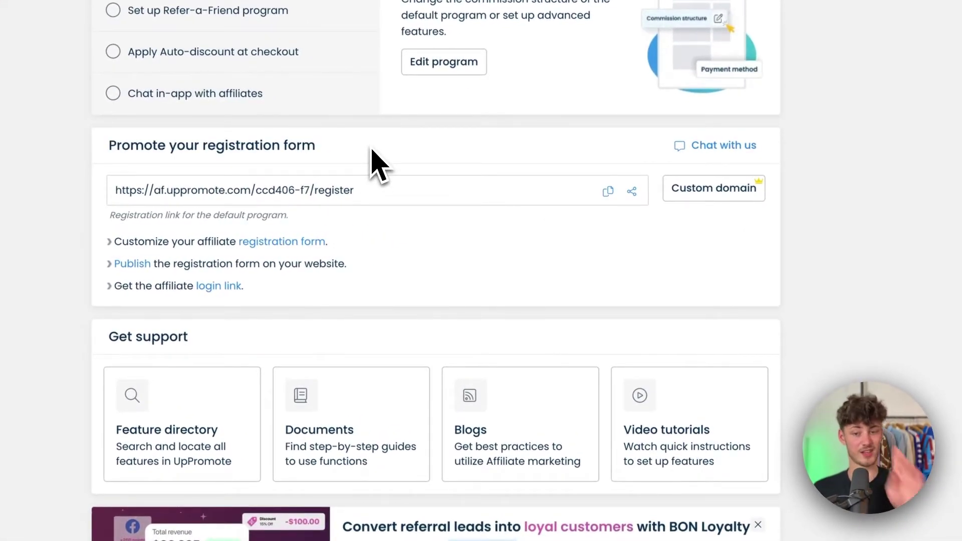
pyautogui.moveTo(326, 146); pyautogui.dragTo(134, 146)
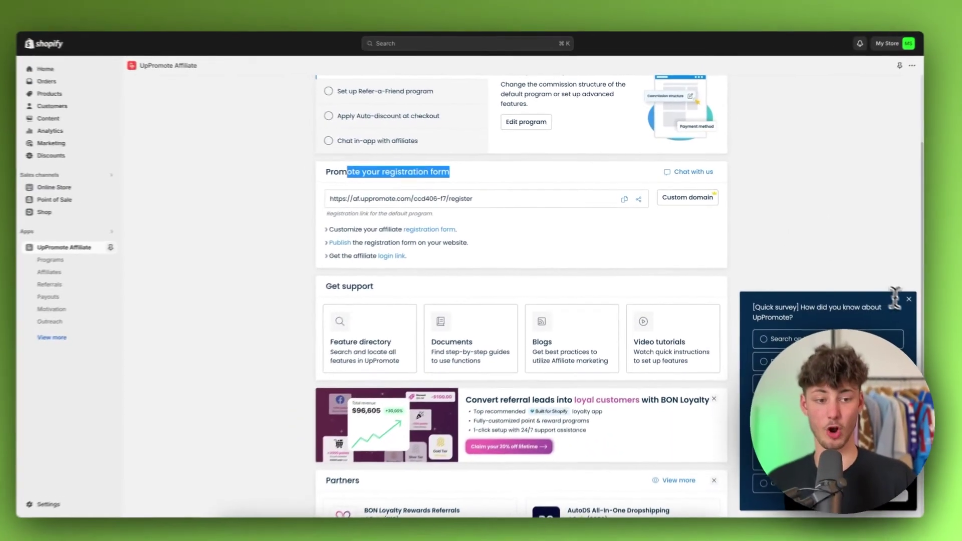
pyautogui.click(896, 296)
pyautogui.click(488, 238)
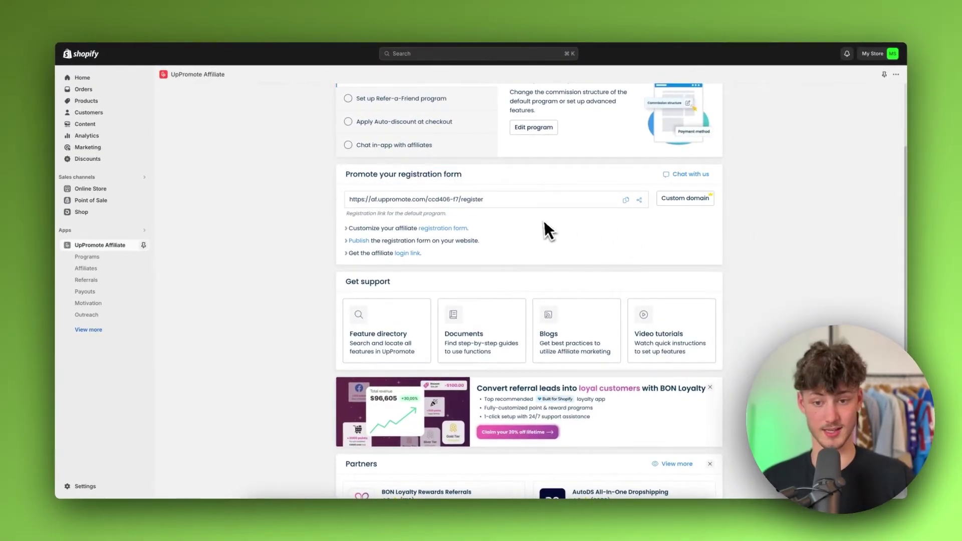
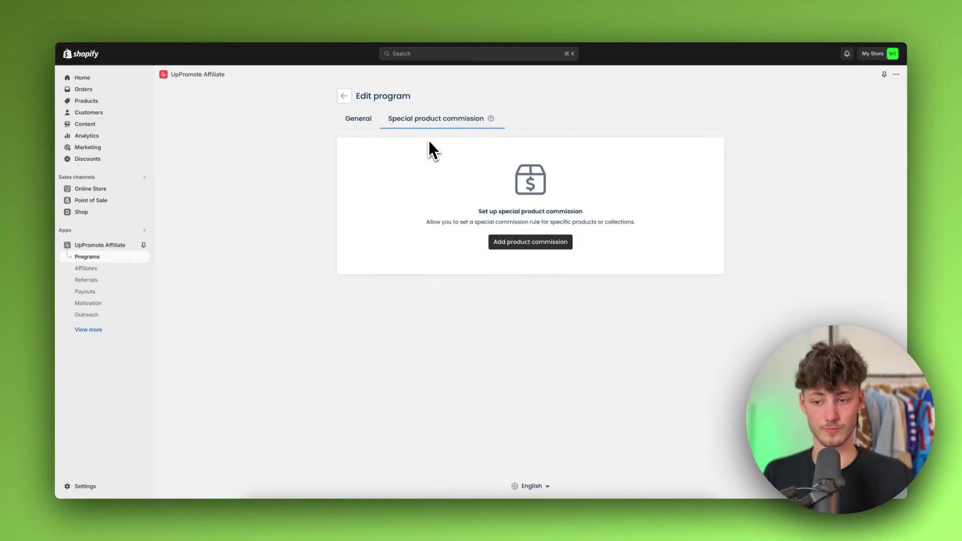
# - Open the General tab and look over the program description and Commission structure
pyautogui.click(360, 120)
pyautogui.scroll(-10, 569, 262)
pyautogui.scroll(10, 570, 252)
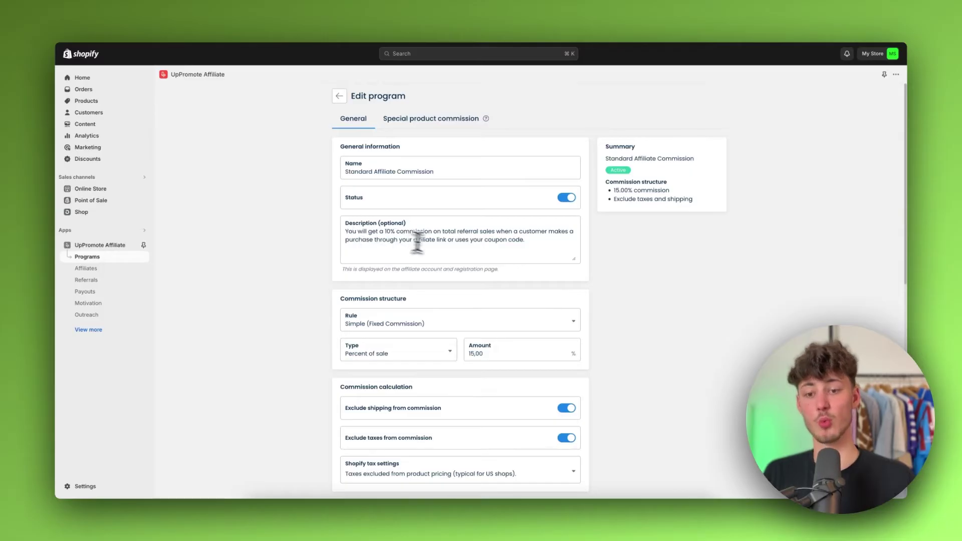
pyautogui.click(490, 236)
pyautogui.tripleClick(428, 235)
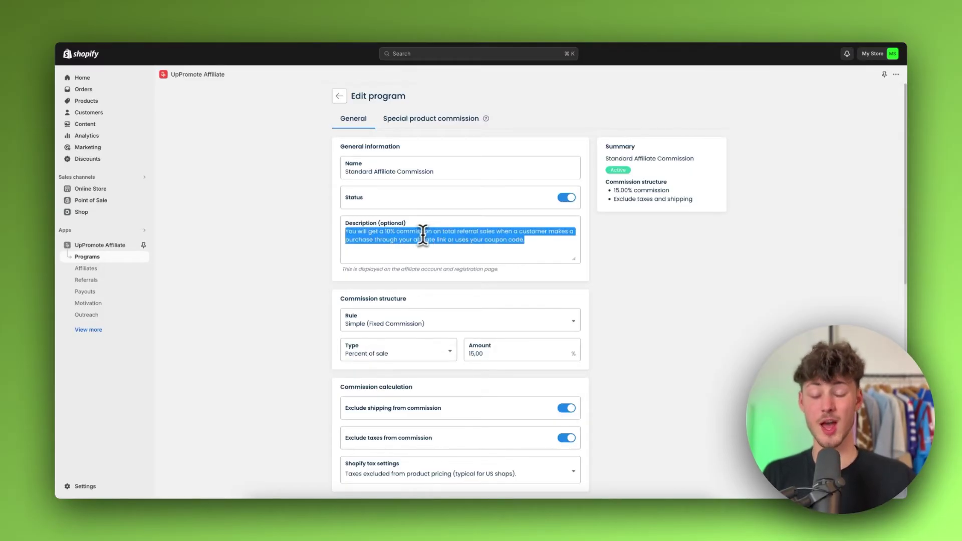
pyautogui.click(685, 284)
pyautogui.scroll(-1, 697, 278)
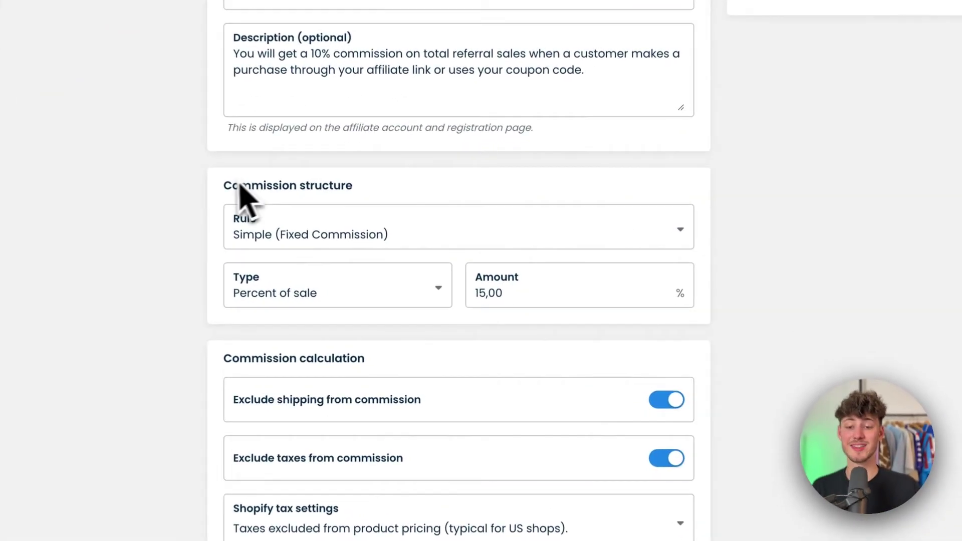
pyautogui.tripleClick(353, 251)
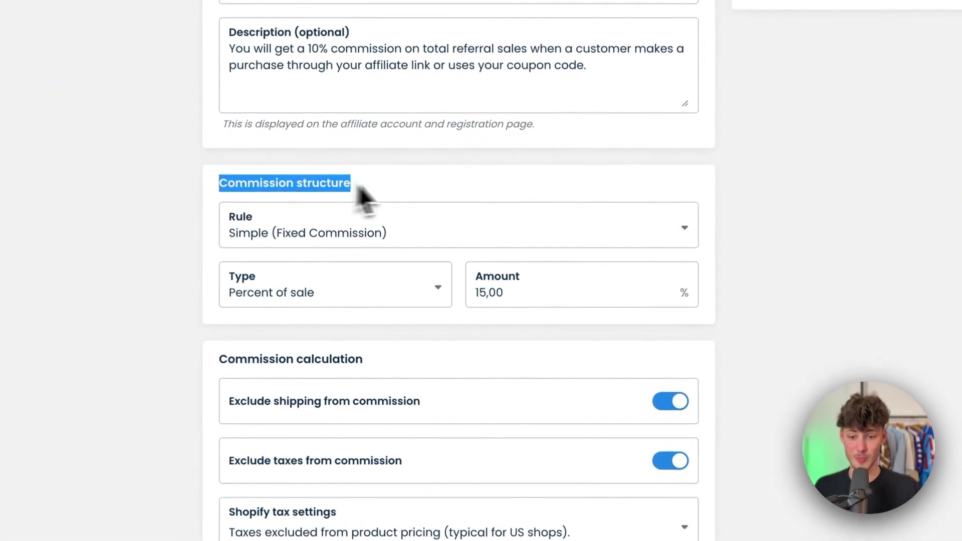
pyautogui.click(435, 252)
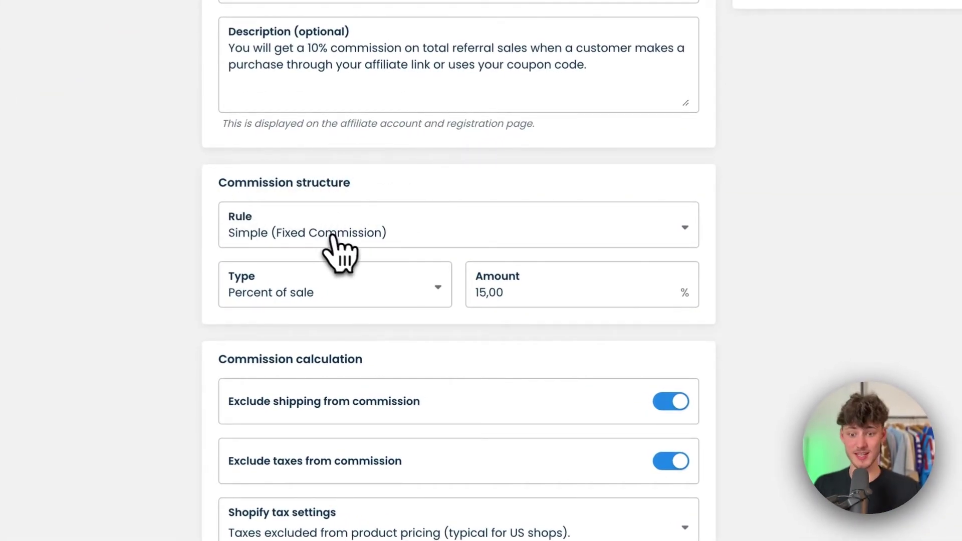
# - Try the Advance commission rule, then revert to Simple (Fixed Commission) at 15%
pyautogui.click(307, 238)
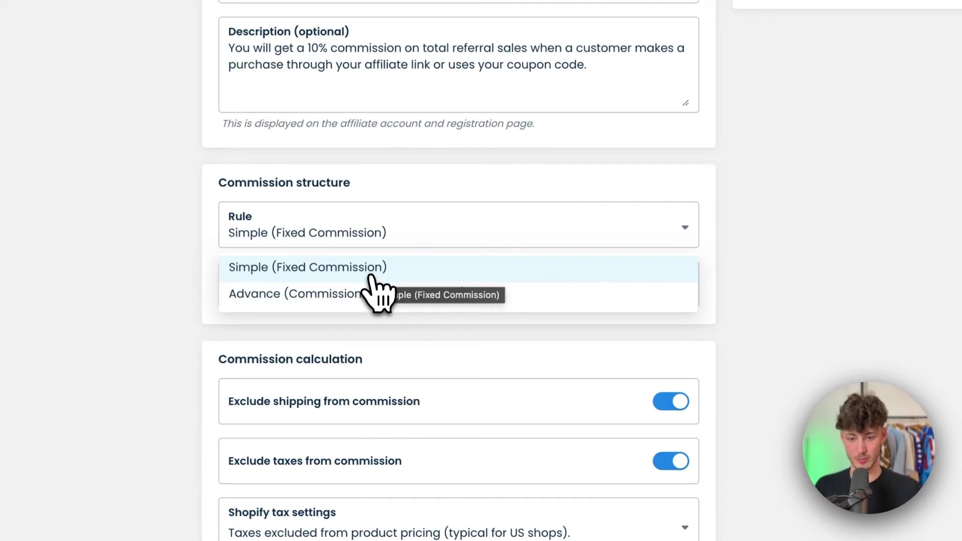
pyautogui.click(291, 296)
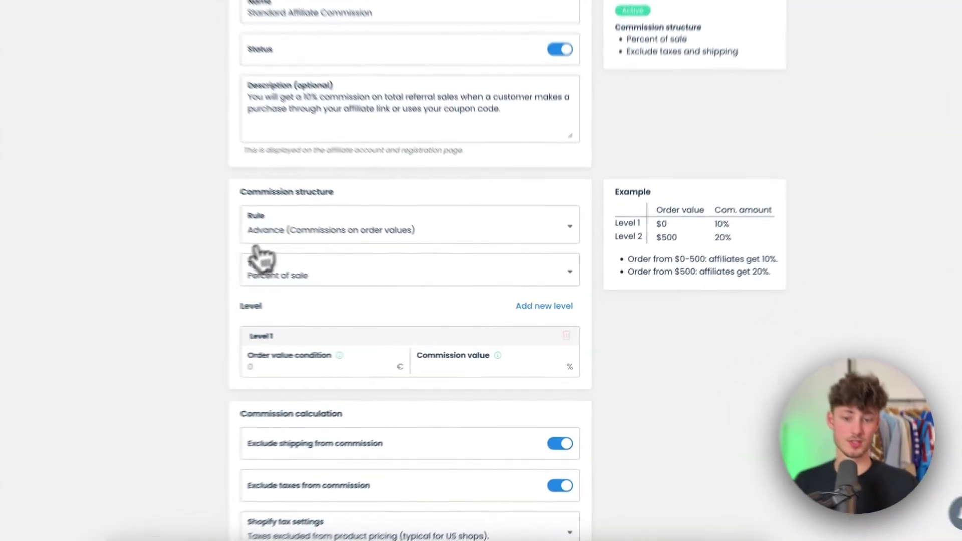
pyautogui.click(384, 280)
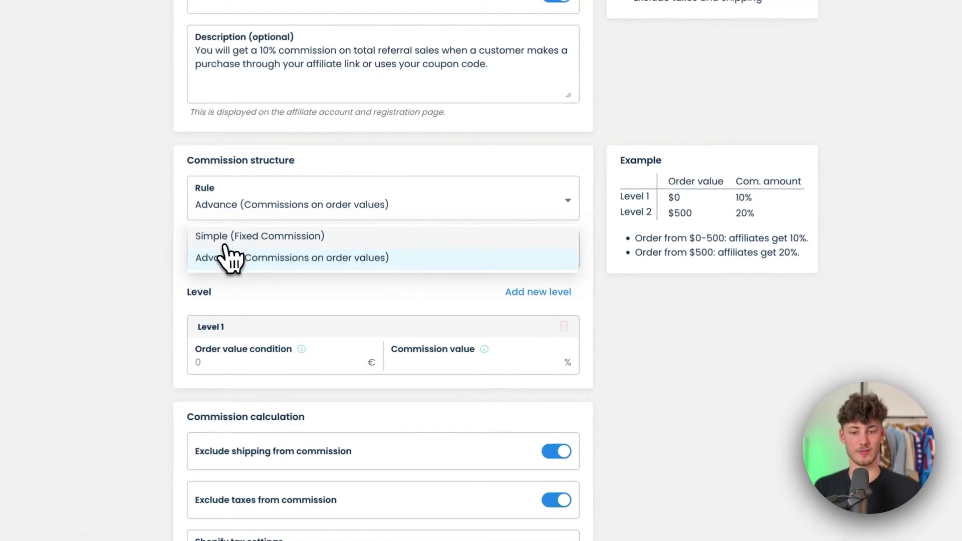
pyautogui.click(236, 236)
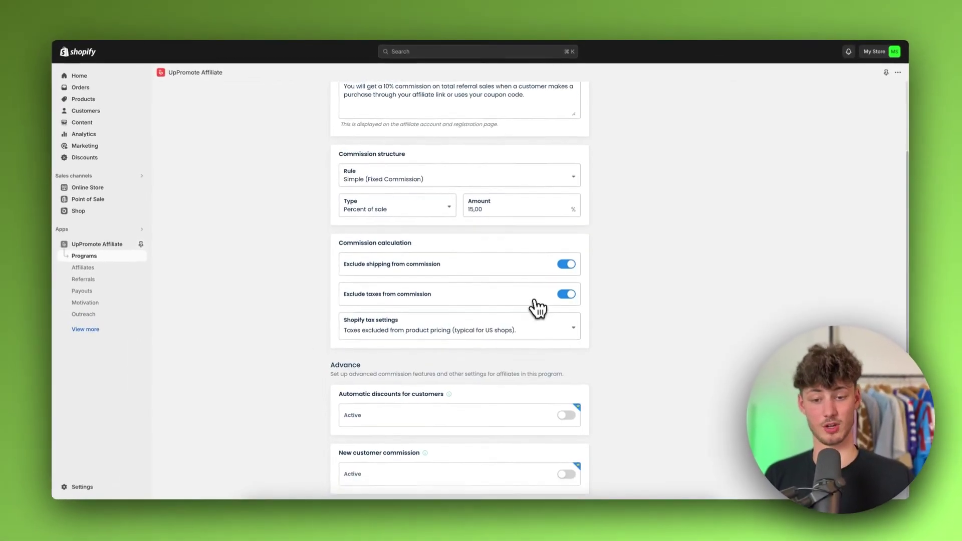
pyautogui.scroll(-6, 538, 307)
pyautogui.scroll(9, 536, 306)
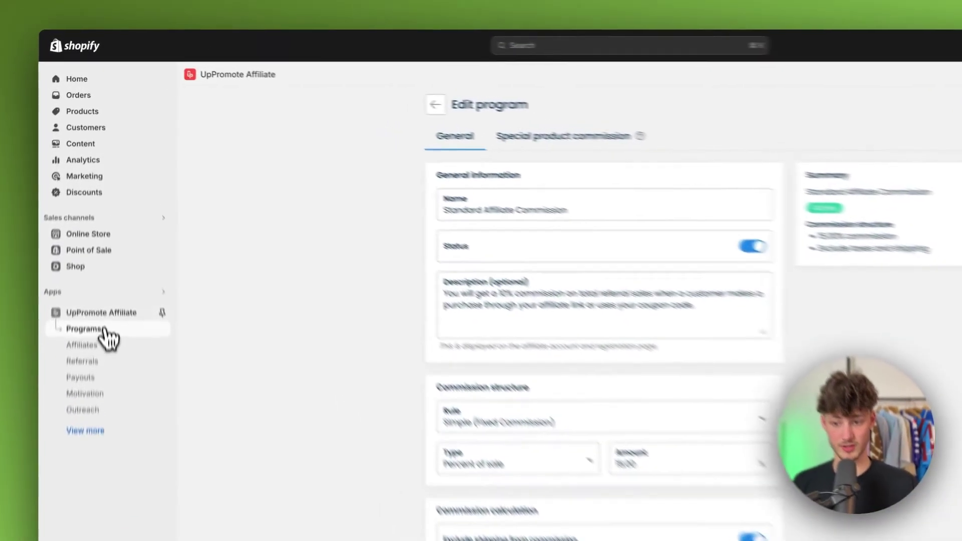
# - Copy the affiliate registration link from the UpPromote home page, then open the registration form editor
pyautogui.click(100, 245)
pyautogui.scroll(-4, 576, 476)
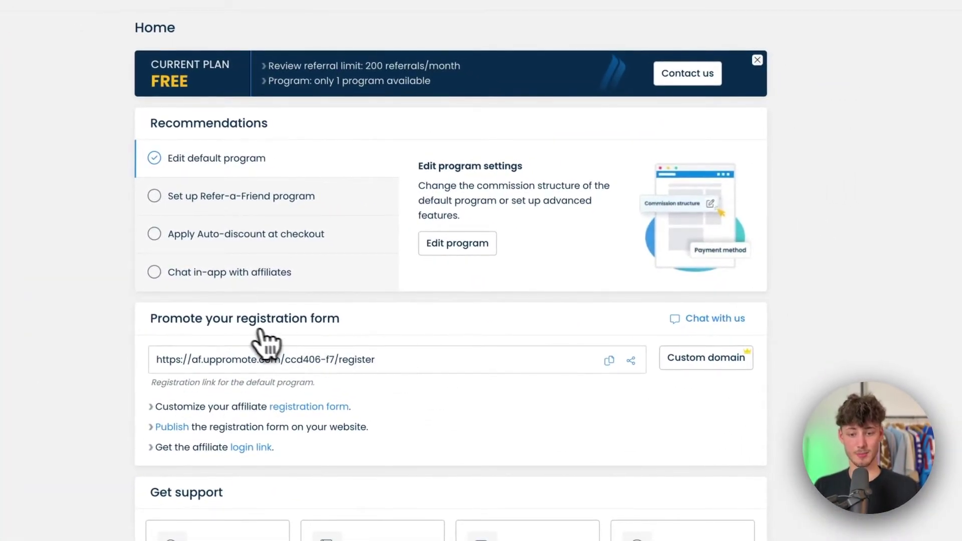
pyautogui.click(608, 360)
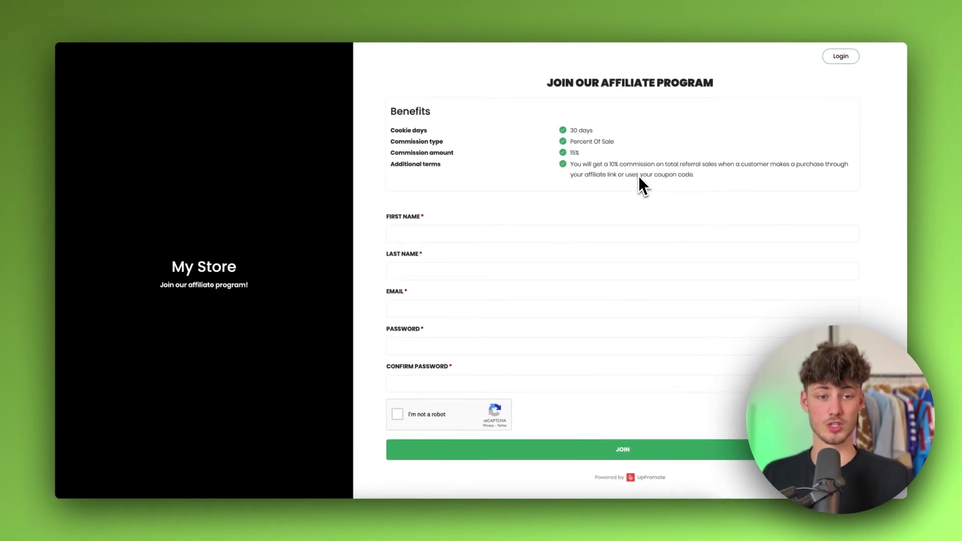
pyautogui.click(761, 20)
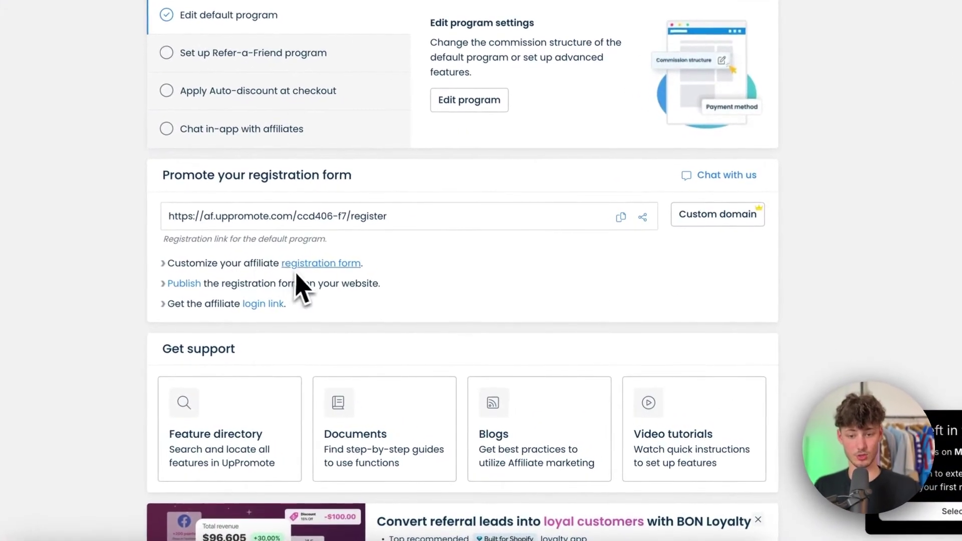
pyautogui.click(316, 265)
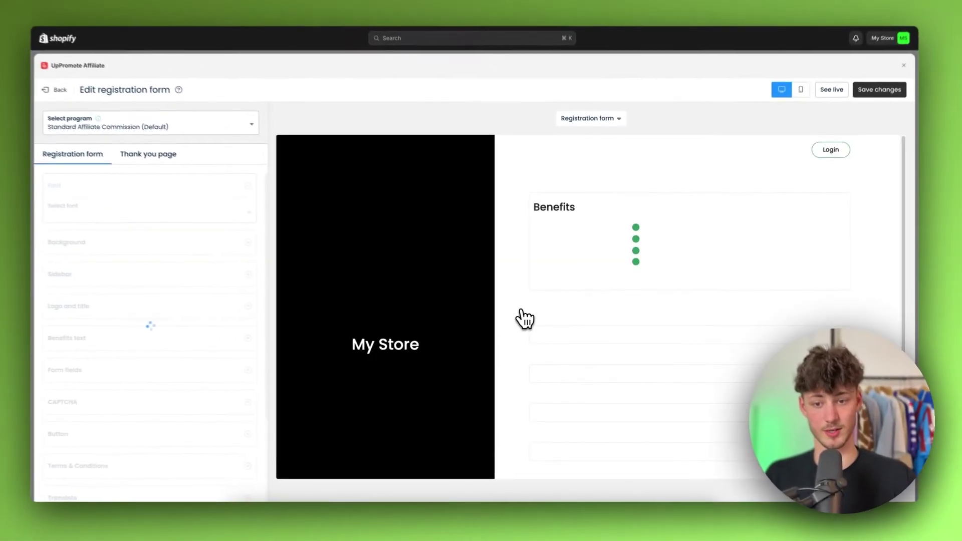
# - Try Patrick Hand as the registration form font, then restore Poppins
pyautogui.scroll(-5, 552, 270)
pyautogui.scroll(5, 451, 264)
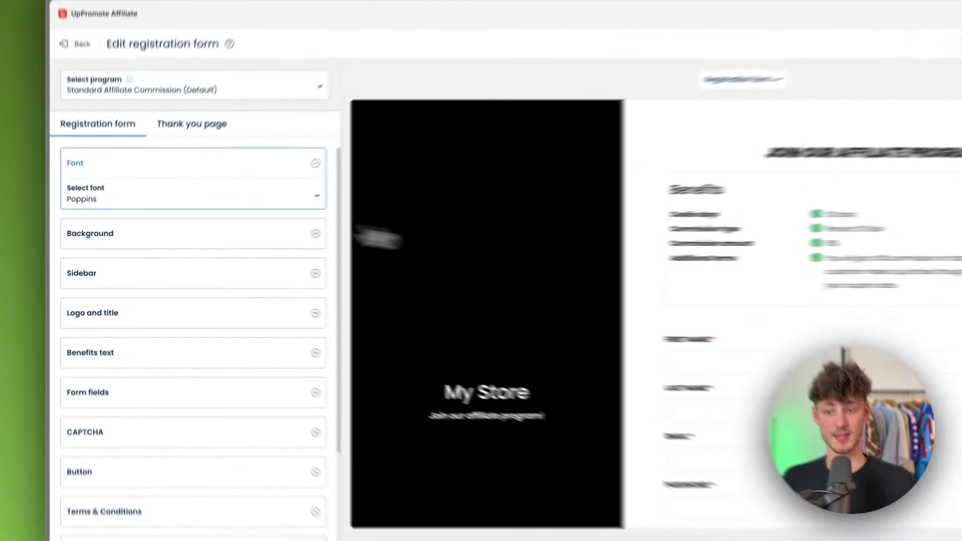
pyautogui.click(317, 196)
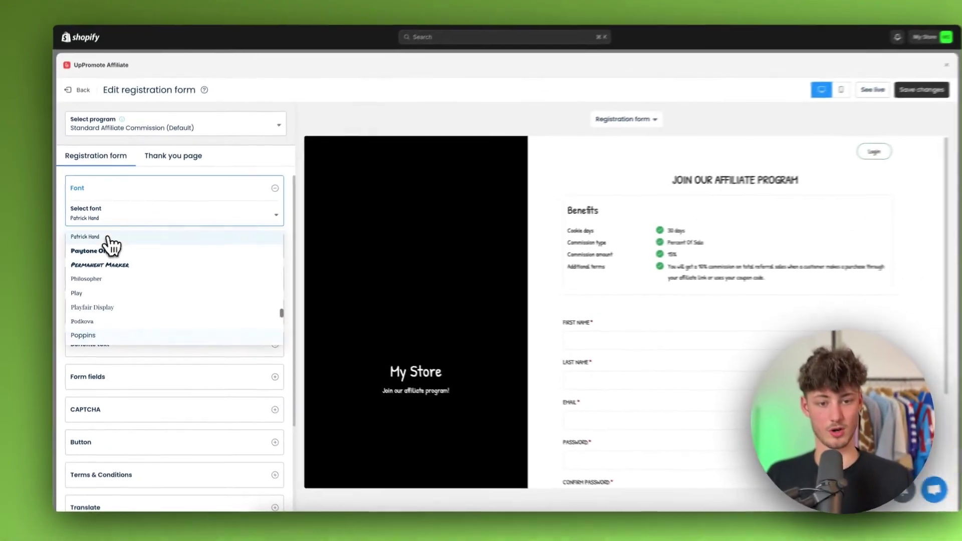
pyautogui.click(118, 208)
pyautogui.click(309, 176)
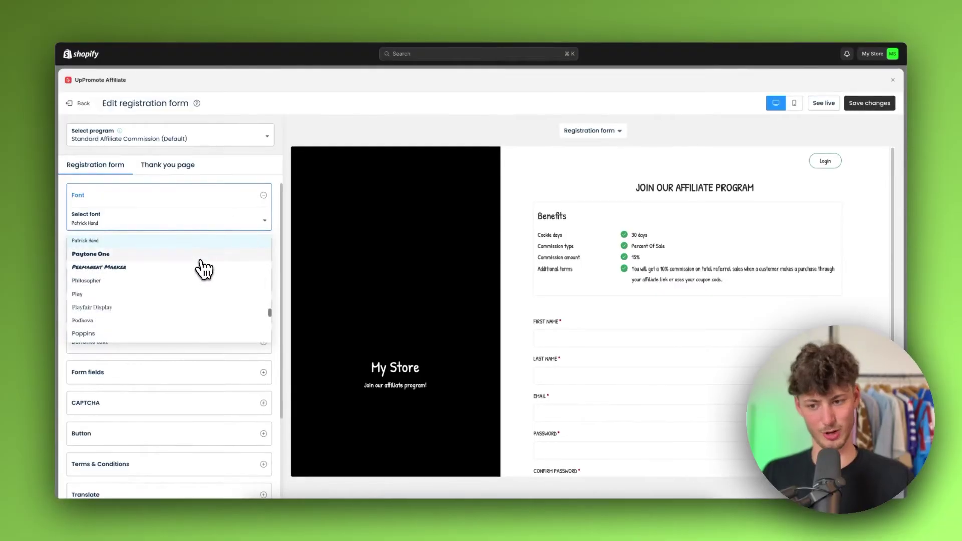
pyautogui.scroll(-1, 155, 306)
pyautogui.click(95, 323)
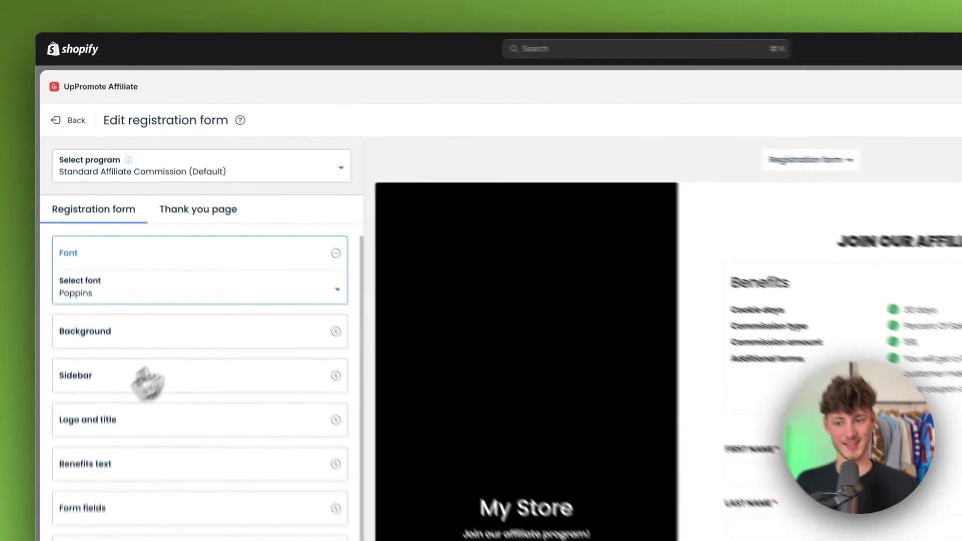
pyautogui.click(247, 277)
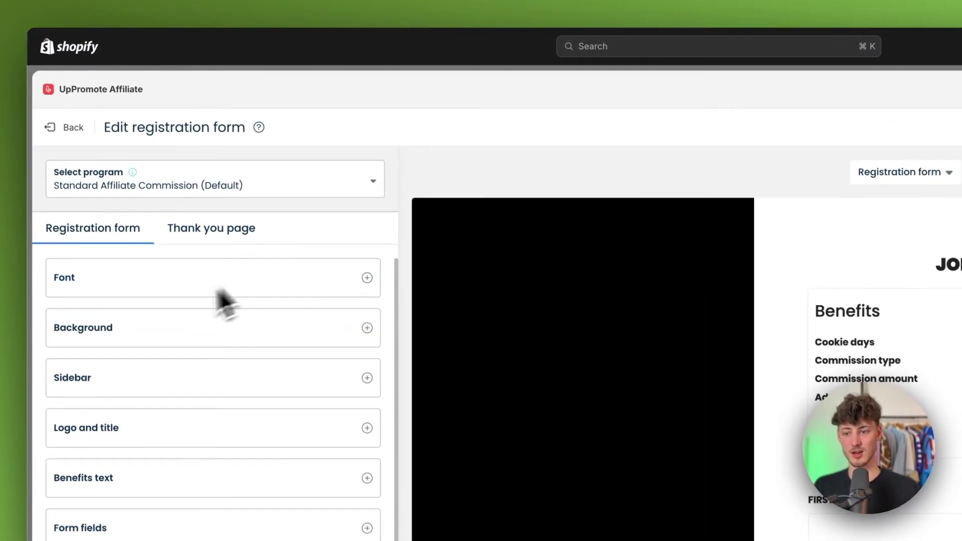
# - Expand and collapse the form's Background and Sidebar settings
pyautogui.click(153, 331)
pyautogui.click(240, 328)
pyautogui.scroll(-2, 242, 335)
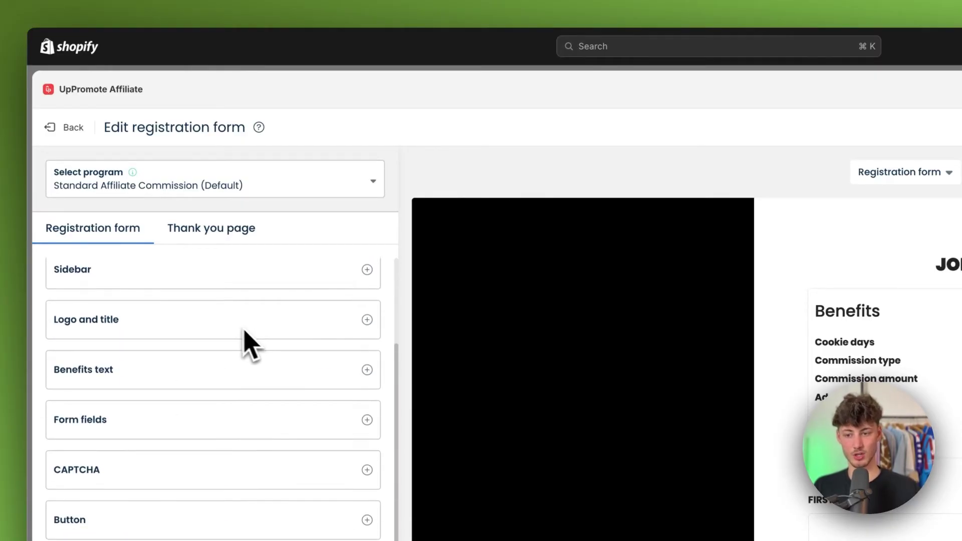
pyautogui.click(186, 279)
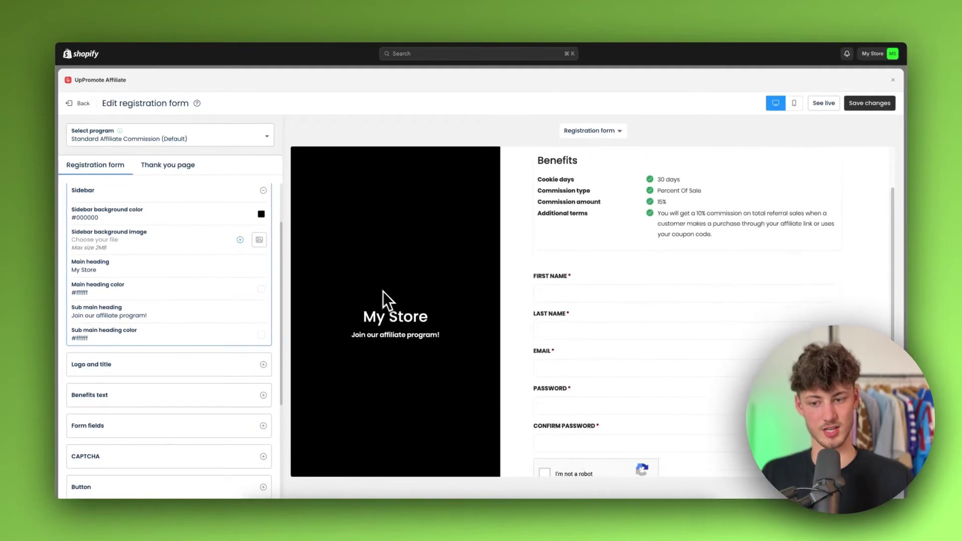
pyautogui.scroll(2, 189, 229)
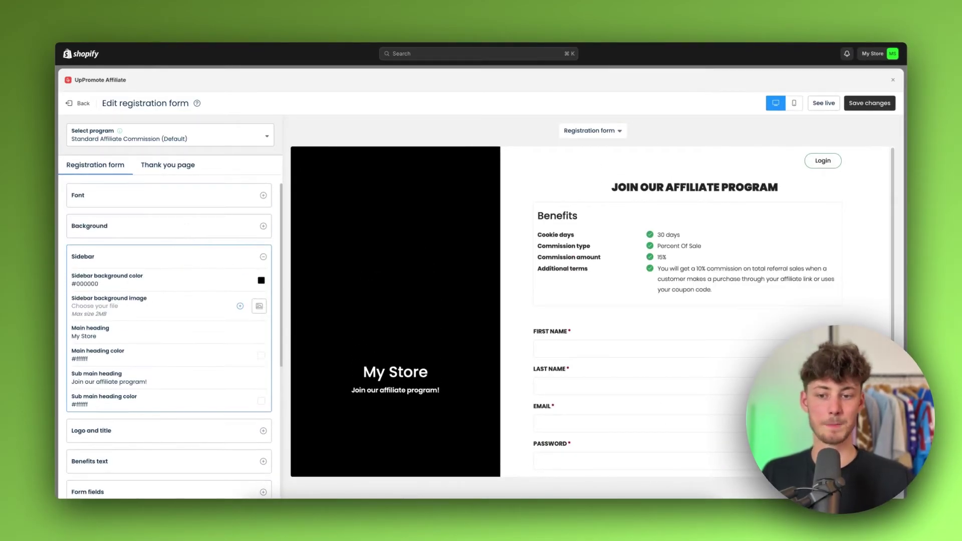
pyautogui.click(245, 257)
pyautogui.scroll(-3, 596, 314)
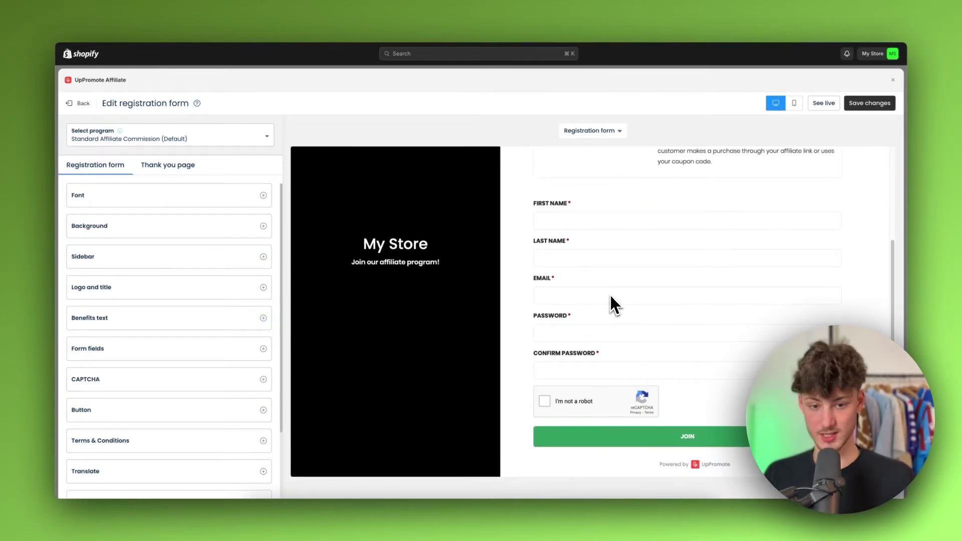
pyautogui.scroll(1, 610, 300)
pyautogui.scroll(-1, 610, 300)
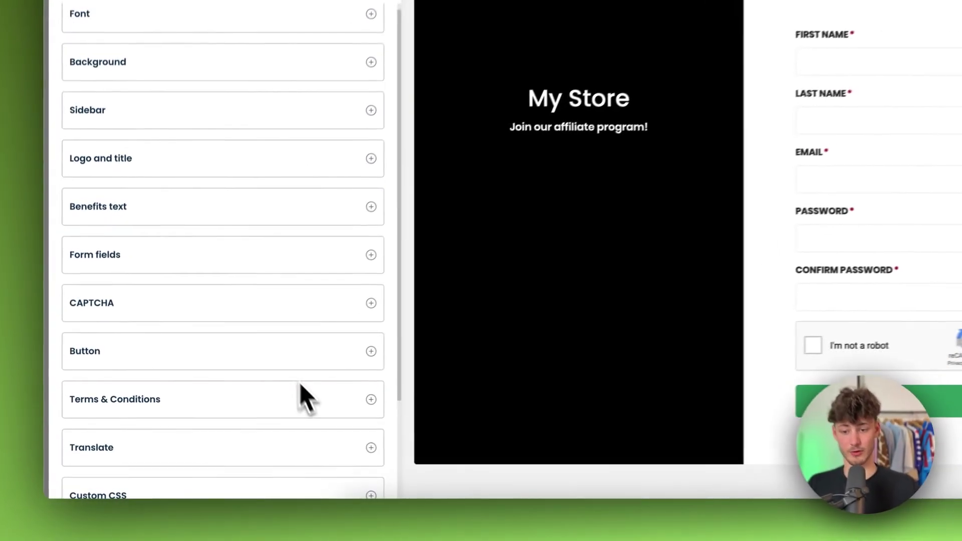
# - Inspect the Button settings, including the submit button colour chooser
pyautogui.click(244, 414)
pyautogui.scroll(-5, 351, 356)
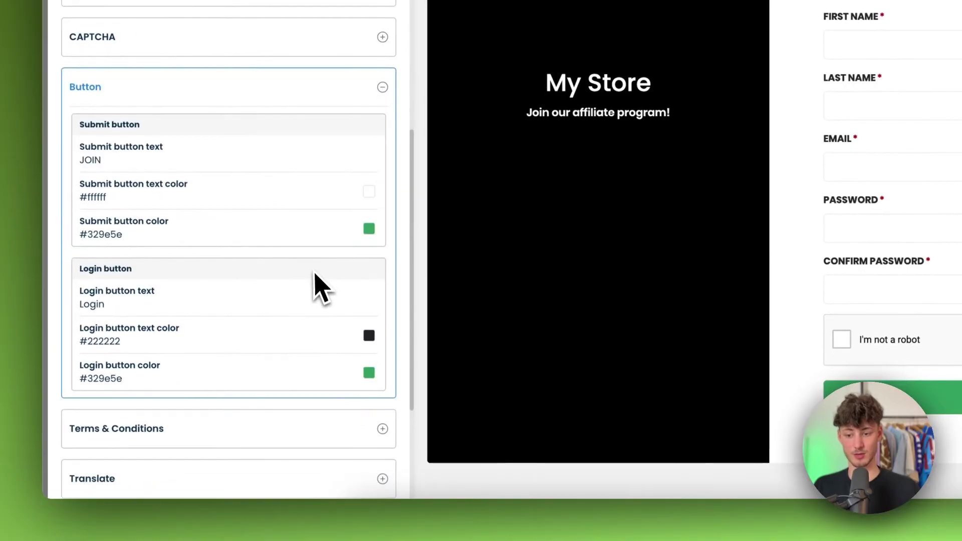
pyautogui.click(369, 229)
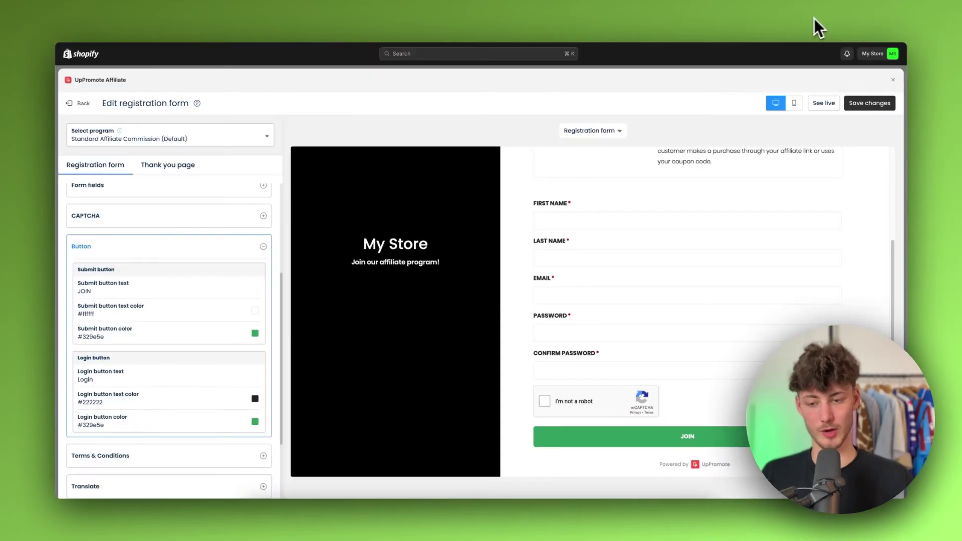
pyautogui.click(257, 249)
pyautogui.scroll(3, 236, 290)
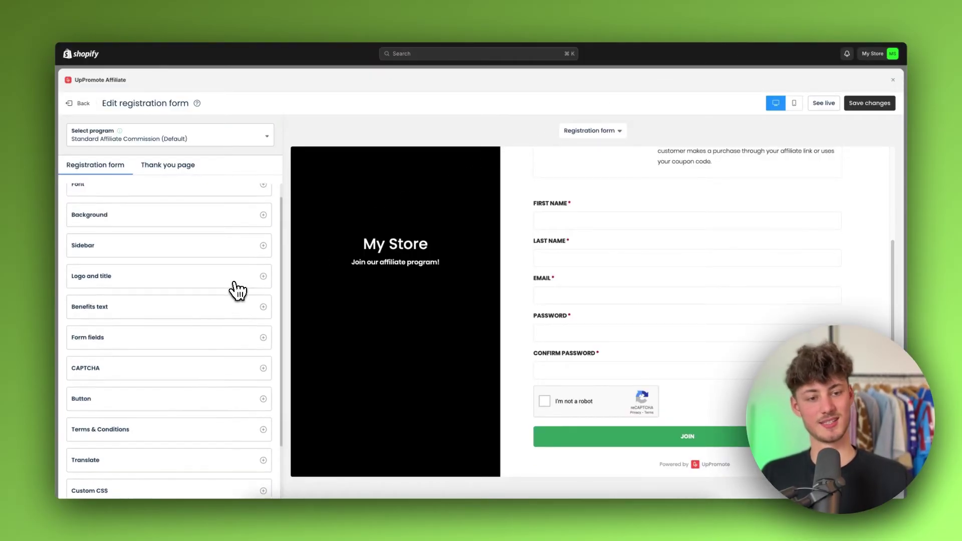
pyautogui.scroll(-3, 232, 285)
pyautogui.scroll(3, 228, 291)
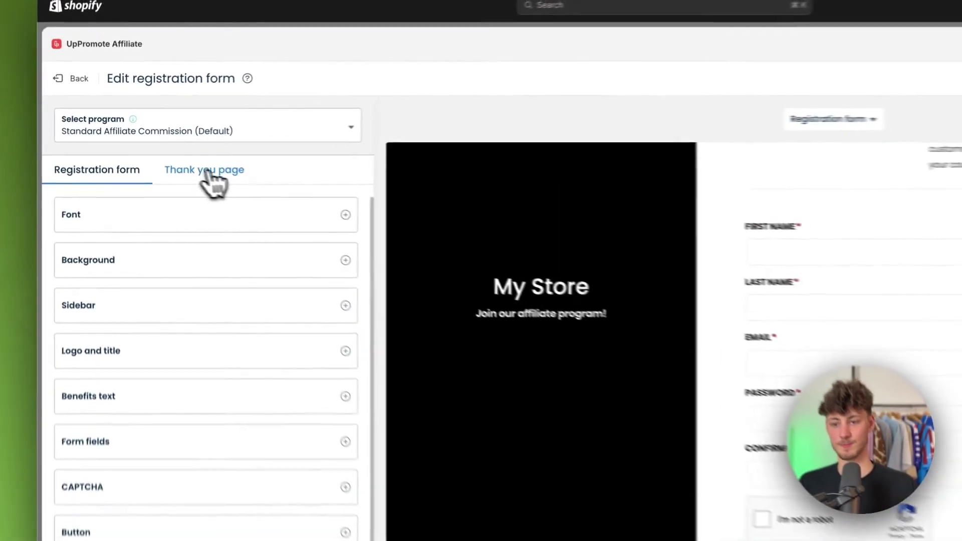
# - Switch the editor to the Thank you page without saving, and check its Background section
pyautogui.click(168, 166)
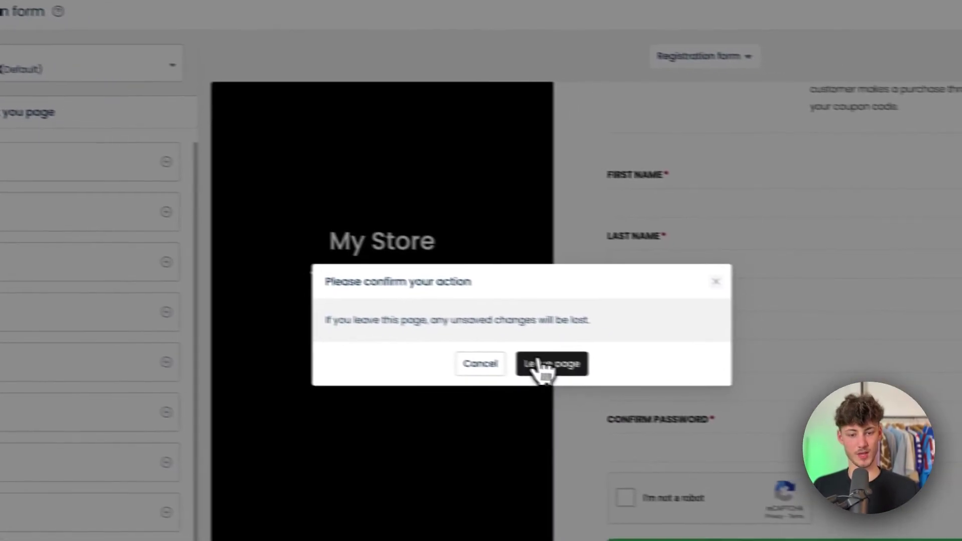
pyautogui.click(757, 423)
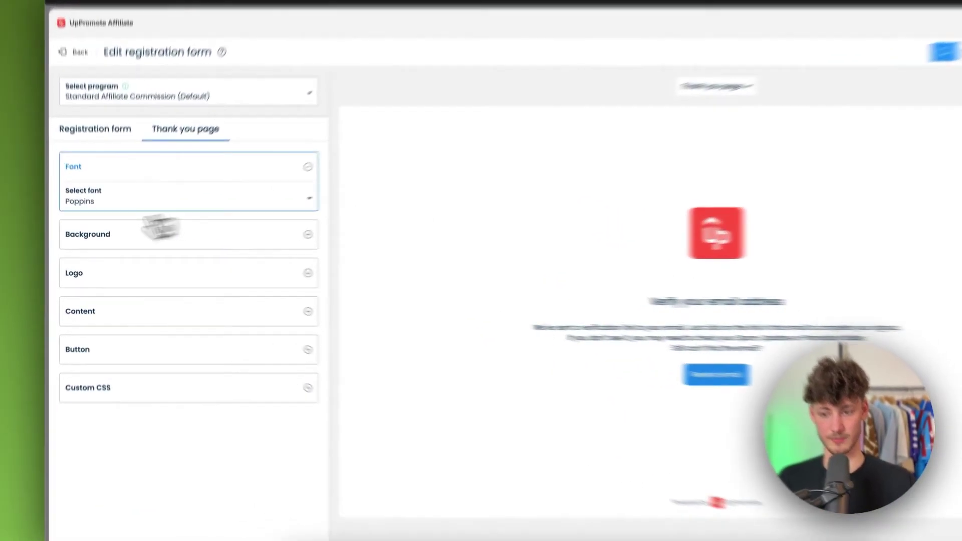
pyautogui.click(150, 248)
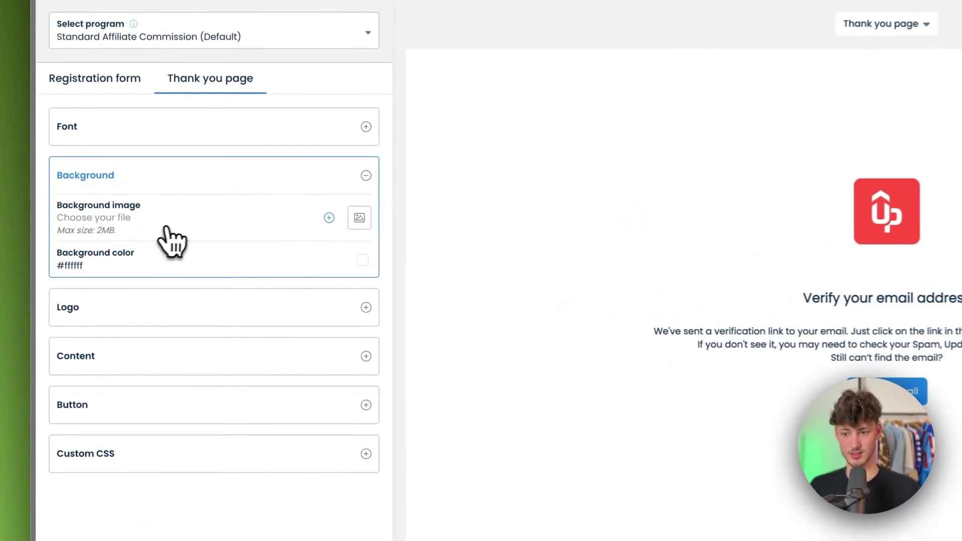
pyautogui.click(148, 230)
# - Review the Logo and Button sections and follow the Update your logo link to Settings
pyautogui.click(134, 266)
pyautogui.click(163, 233)
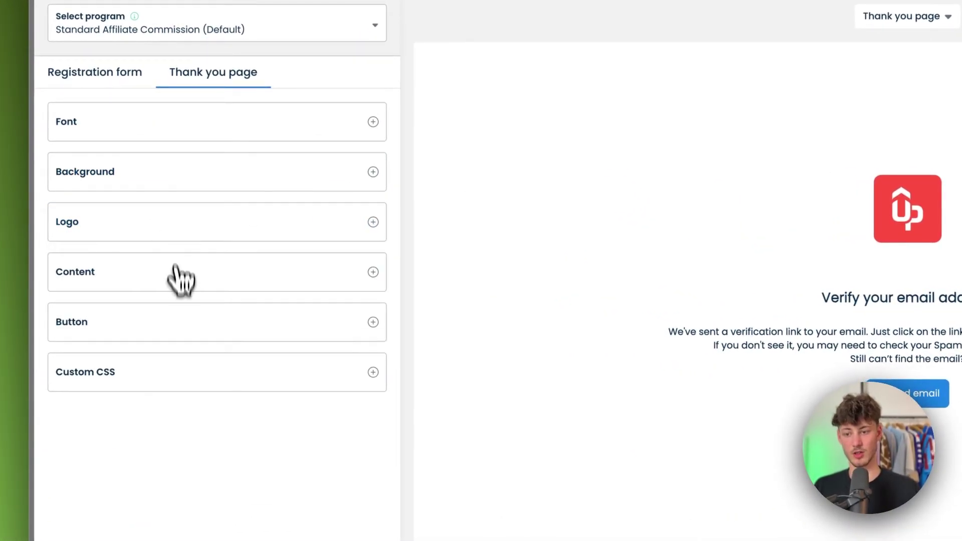
pyautogui.click(176, 225)
pyautogui.click(151, 249)
pyautogui.click(142, 326)
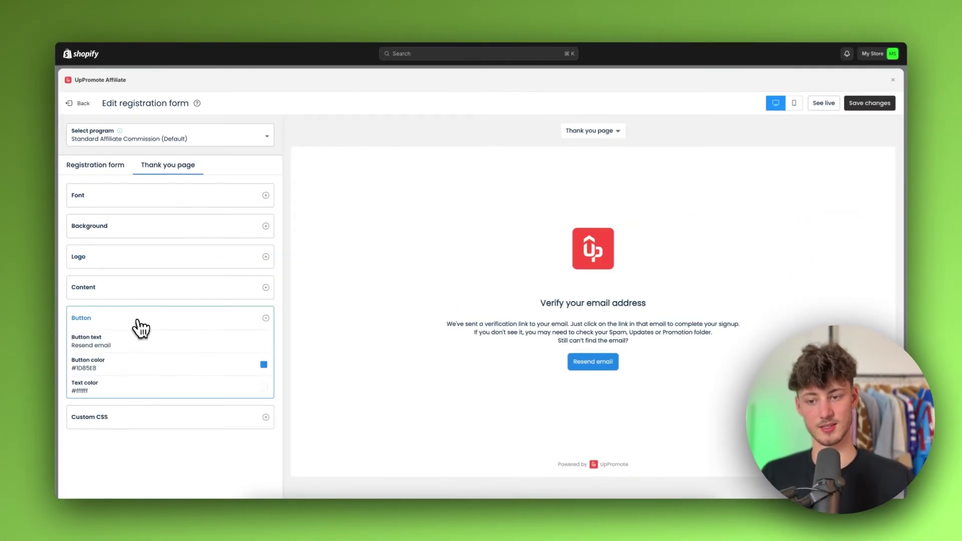
pyautogui.click(143, 249)
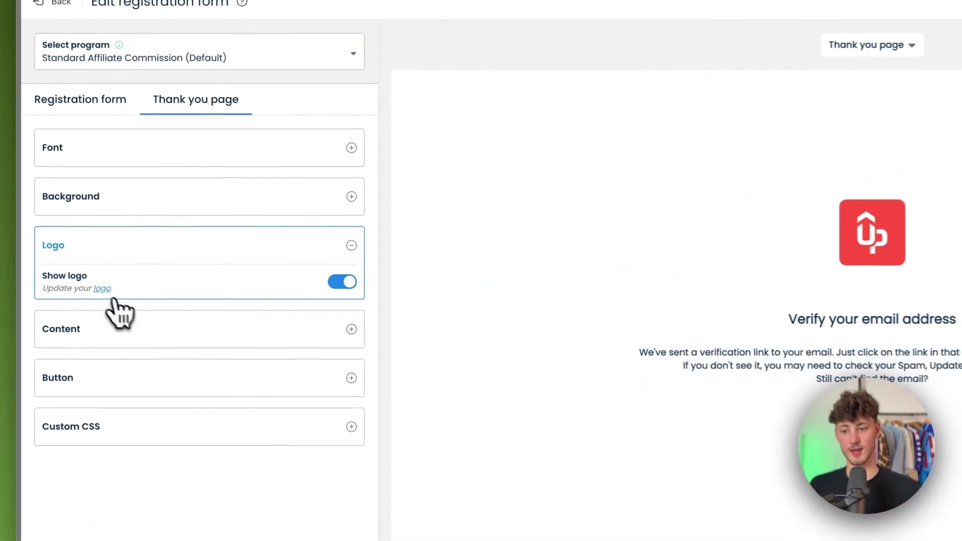
pyautogui.click(104, 290)
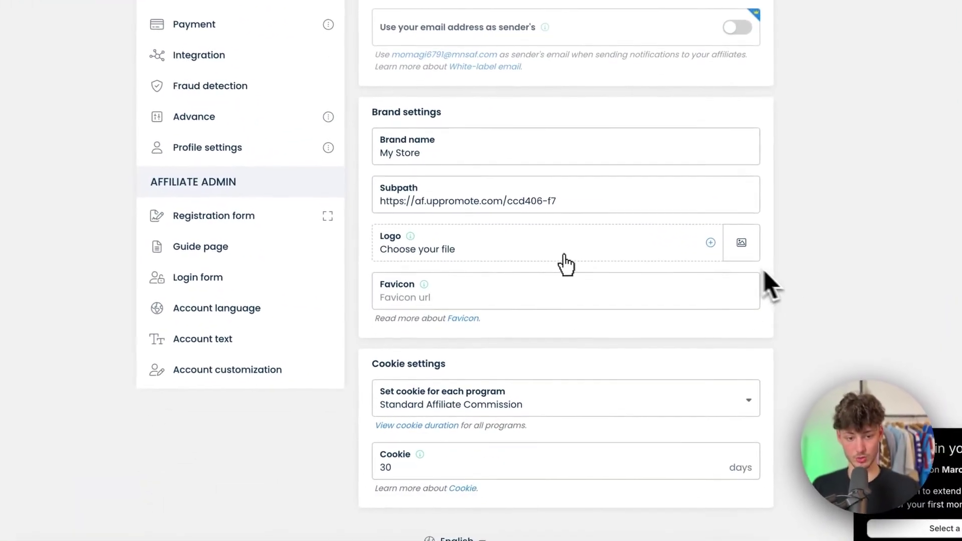
# - Upload logo.png as the brand logo, save, and reopen the registration form customization
pyautogui.click(563, 256)
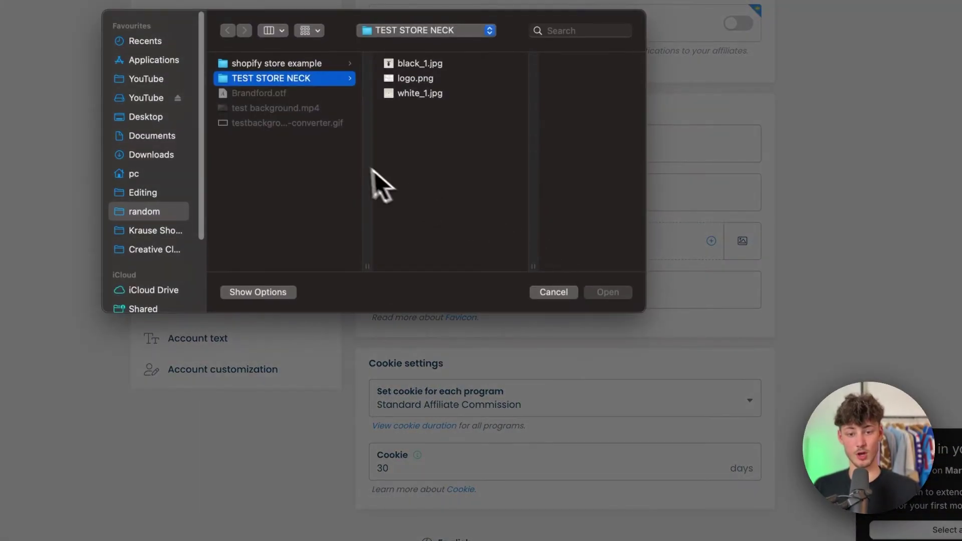
pyautogui.click(416, 79)
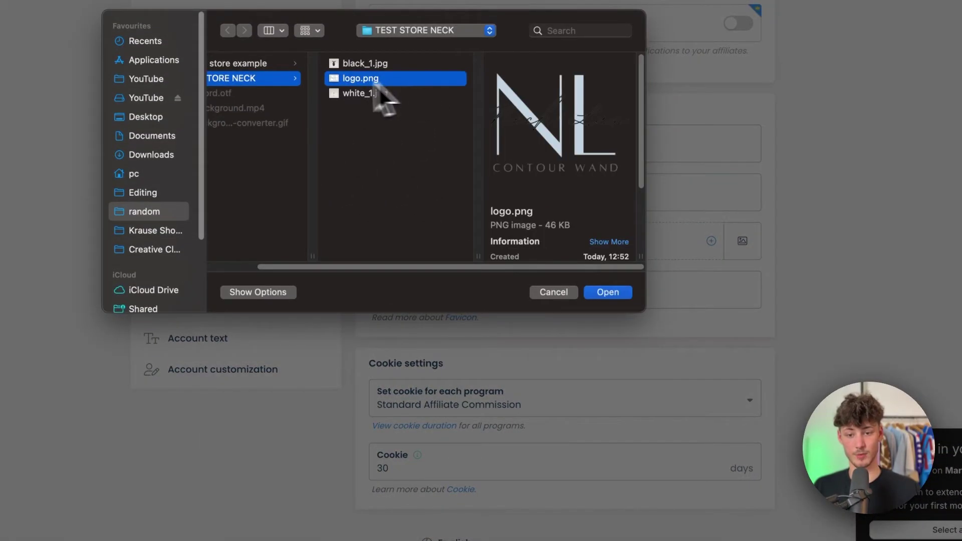
pyautogui.click(257, 82)
pyautogui.click(424, 81)
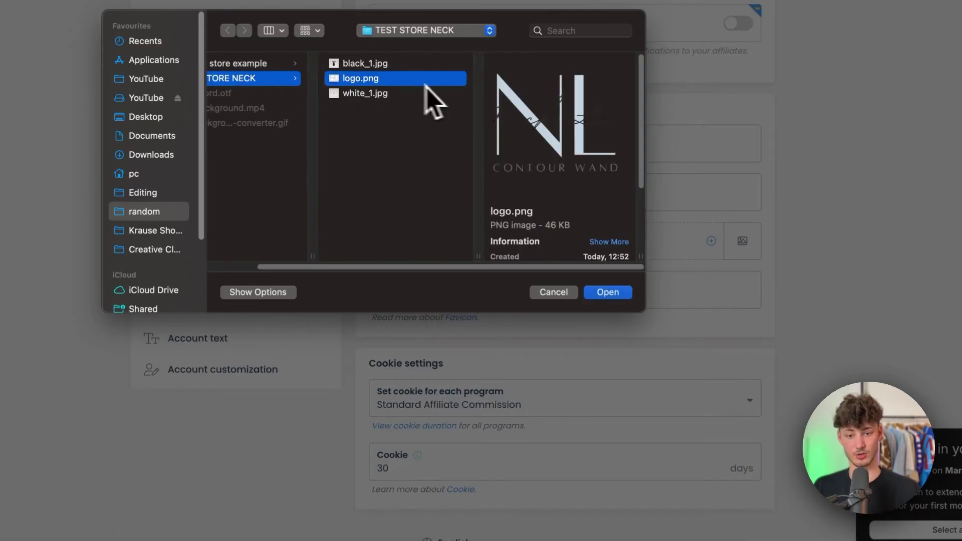
pyautogui.click(614, 295)
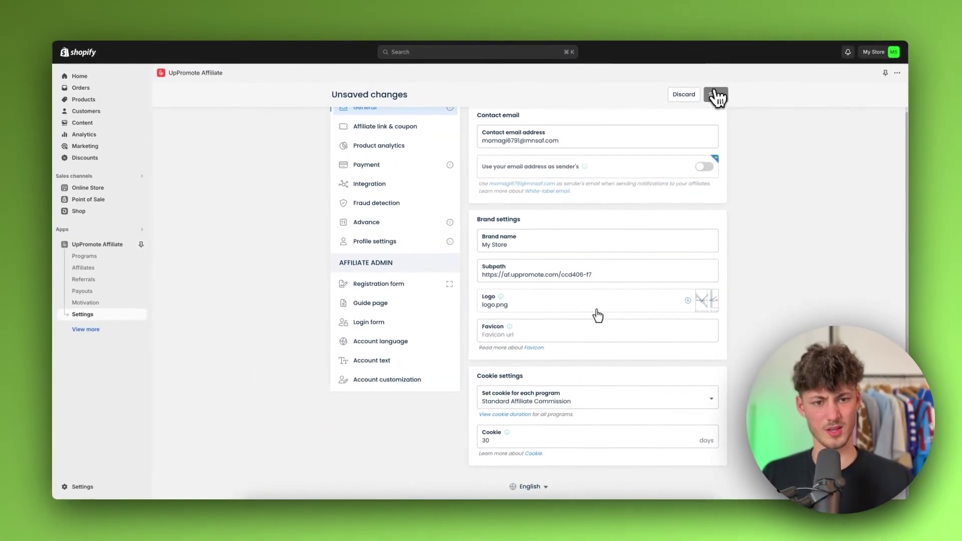
pyautogui.click(715, 94)
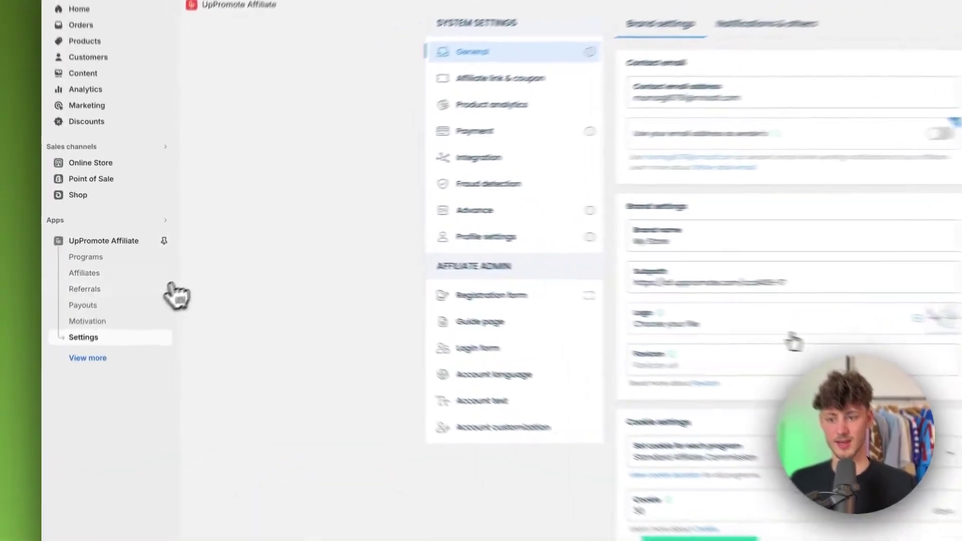
pyautogui.click(128, 241)
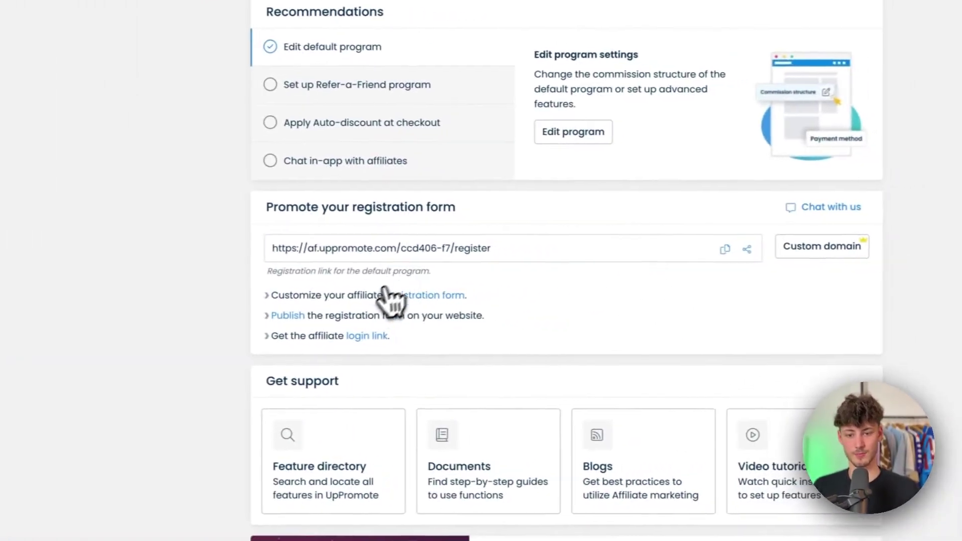
pyautogui.click(393, 297)
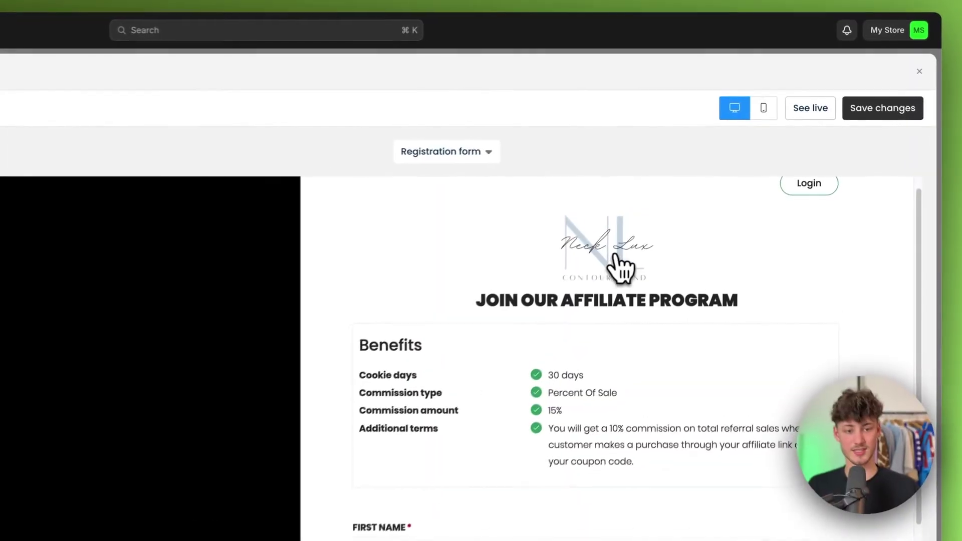
# - Save the Thank you page with the new logo and view it live
pyautogui.click(0, 211)
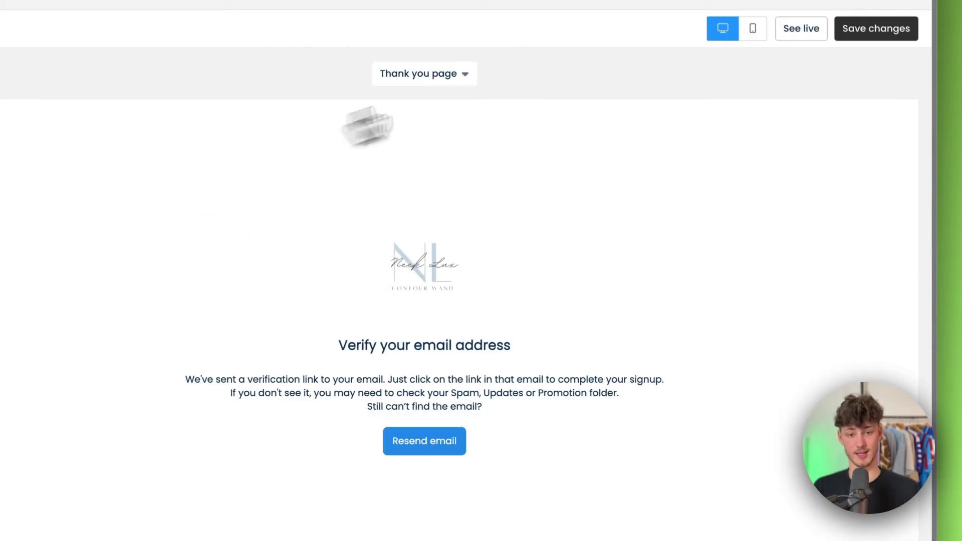
pyautogui.click(438, 70)
pyautogui.click(438, 70)
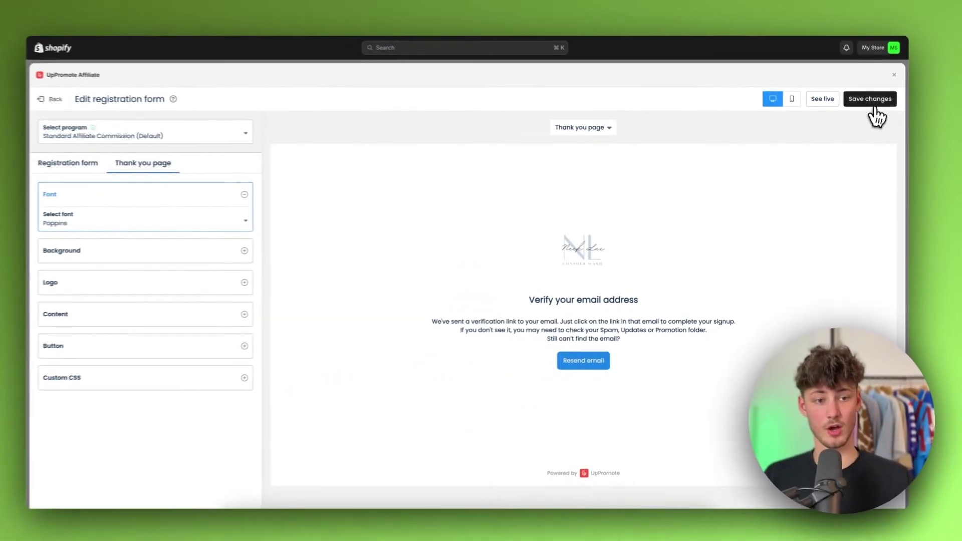
pyautogui.click(877, 30)
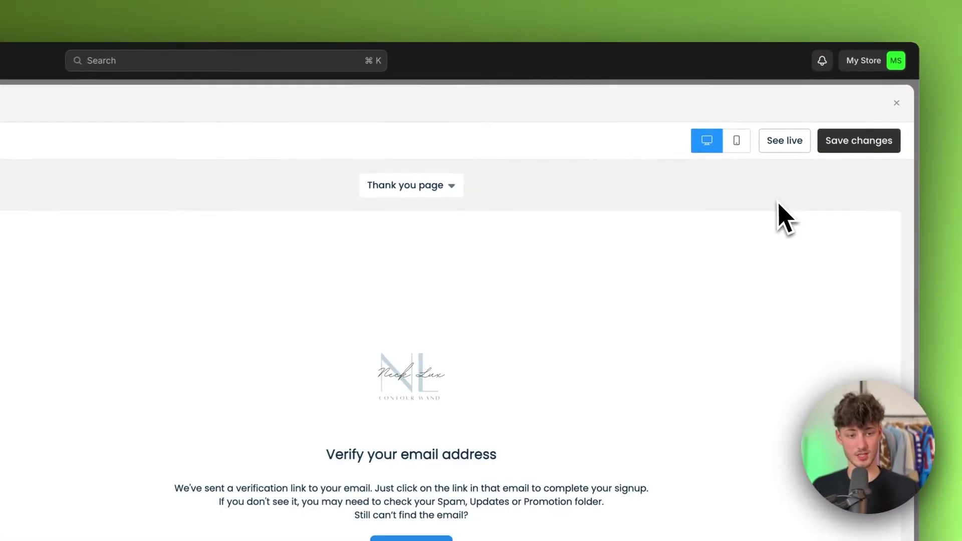
pyautogui.click(785, 142)
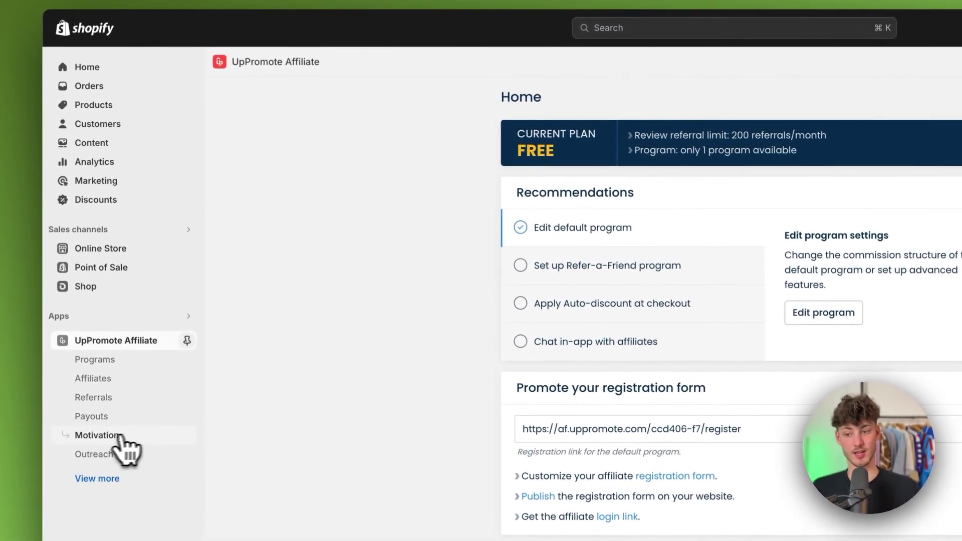
# - Start a new coupon under Motivation > Manage coupons and assign it to the affiliate
pyautogui.click(118, 439)
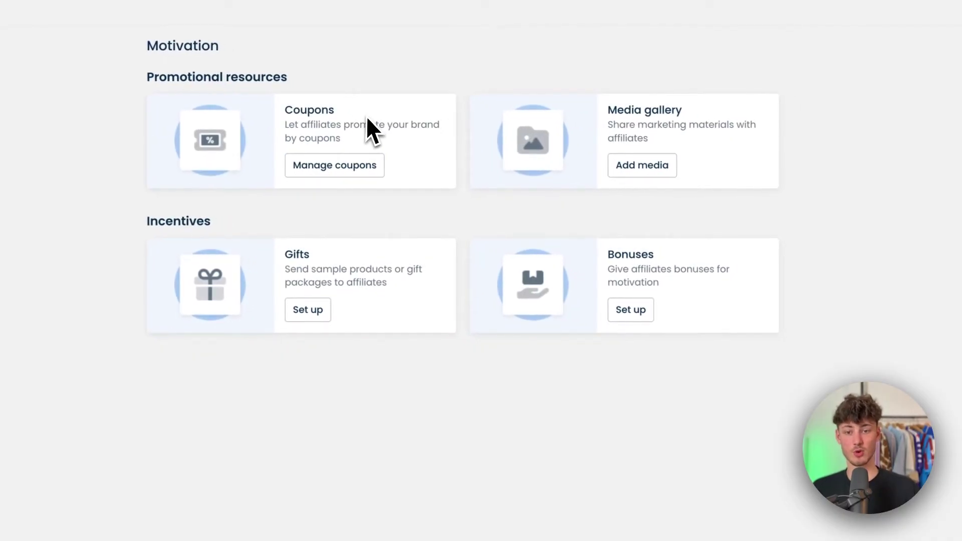
pyautogui.moveTo(367, 120); pyautogui.dragTo(285, 129)
pyautogui.click(326, 125)
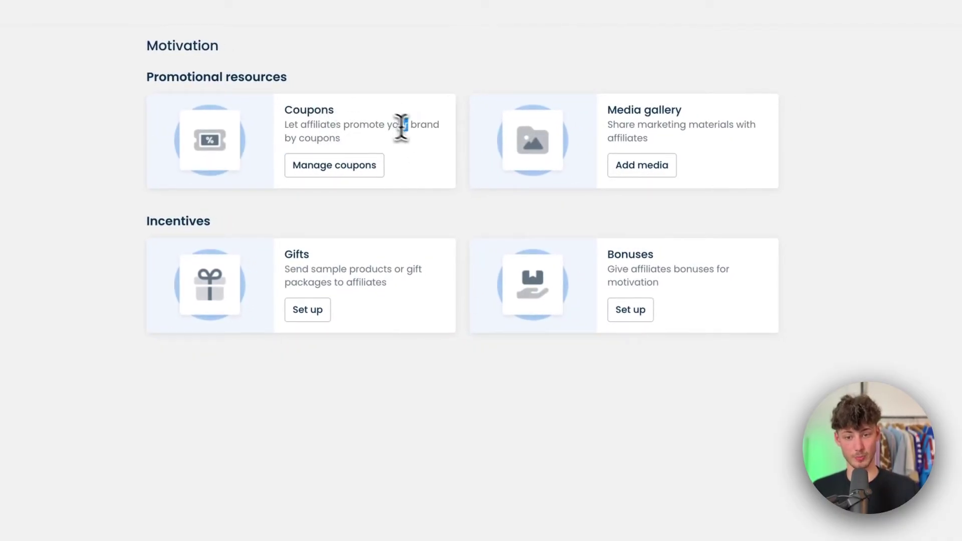
pyautogui.click(351, 166)
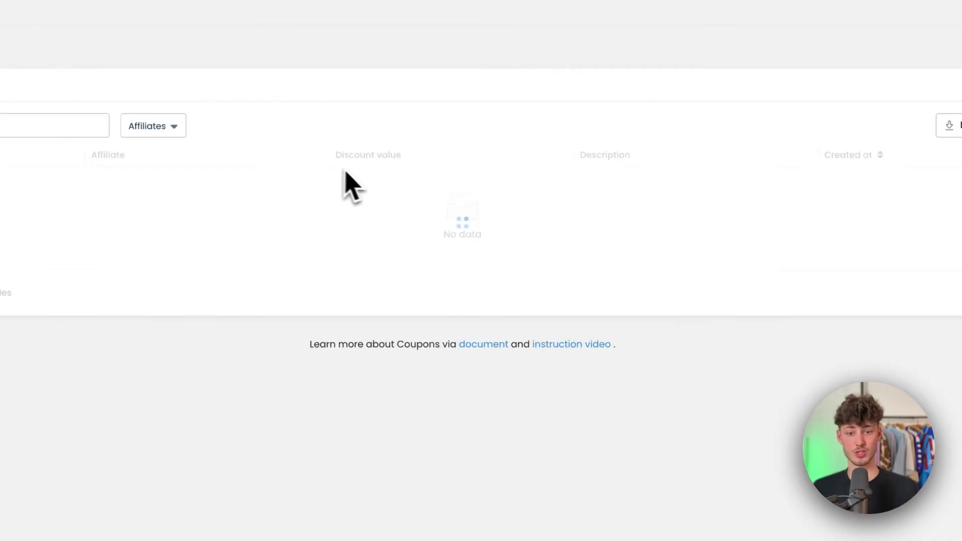
pyautogui.click(474, 239)
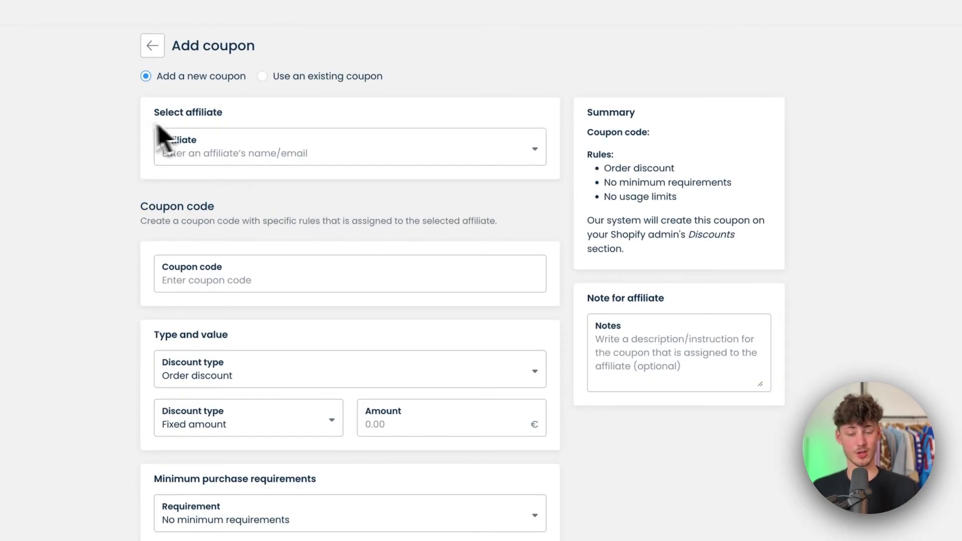
pyautogui.click(292, 155)
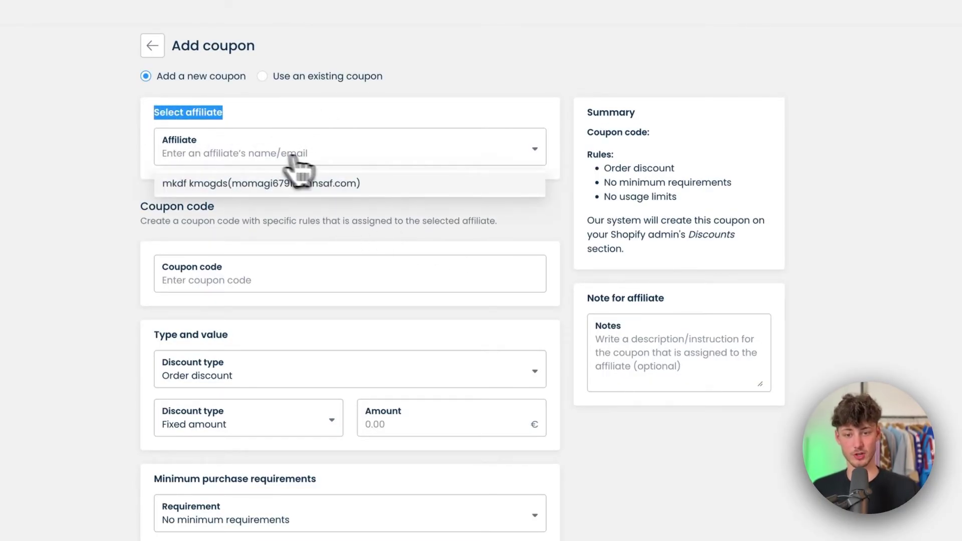
pyautogui.click(211, 185)
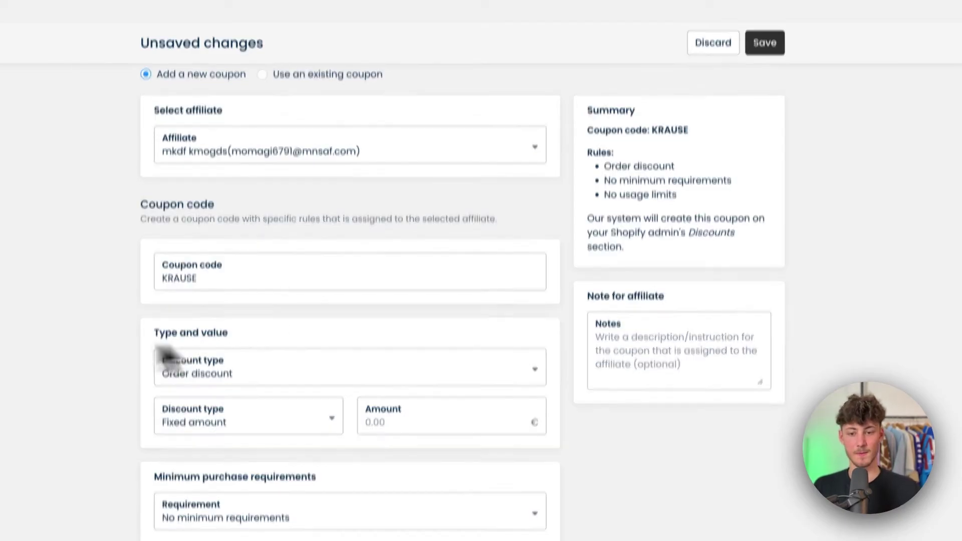
# - Make the coupon an Order discount of 15 percent
pyautogui.scroll(-3, 235, 214)
pyautogui.click(207, 223)
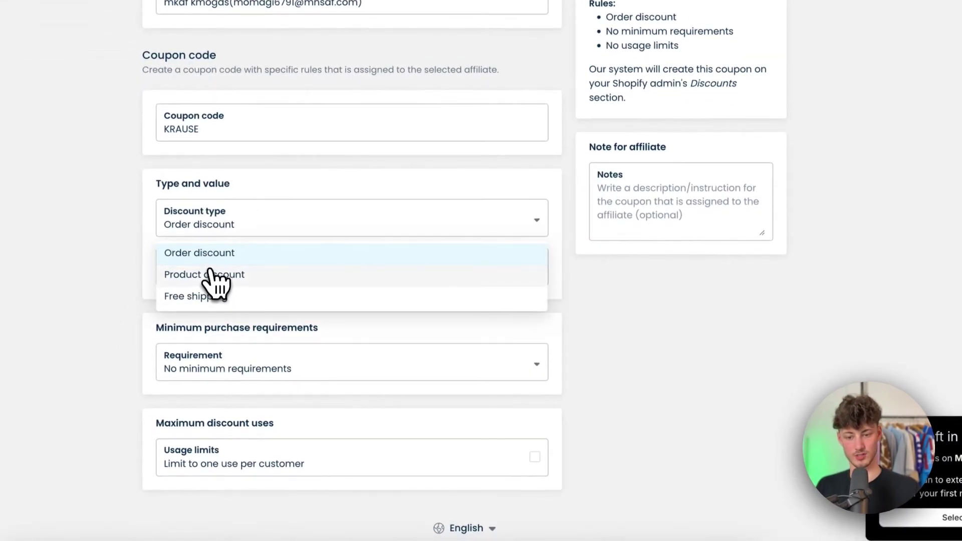
pyautogui.click(236, 236)
pyautogui.click(235, 236)
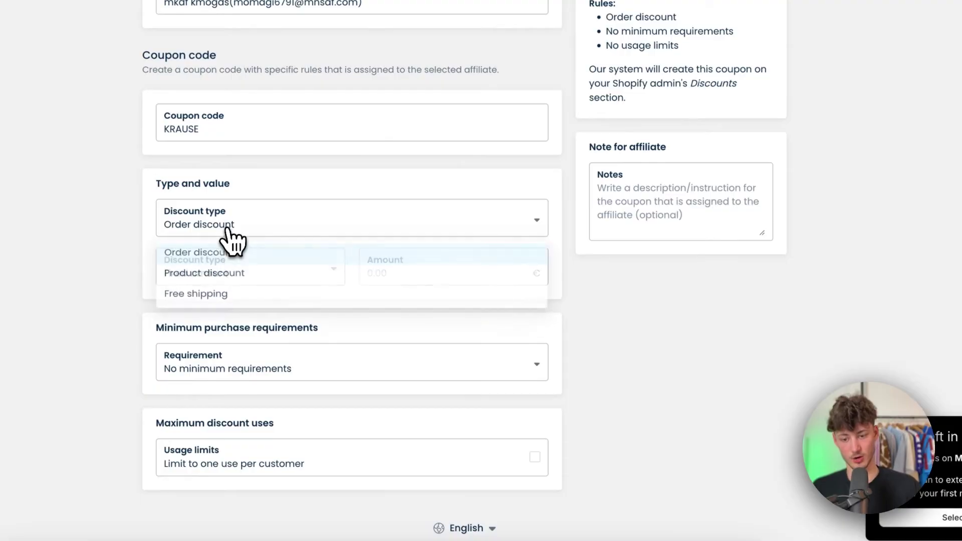
pyautogui.click(232, 275)
pyautogui.click(240, 296)
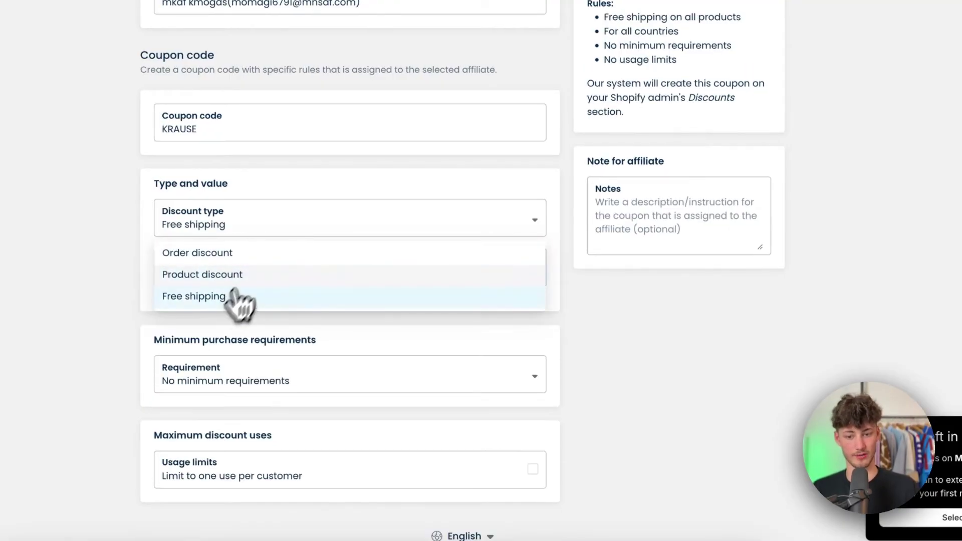
pyautogui.click(262, 232)
pyautogui.click(235, 255)
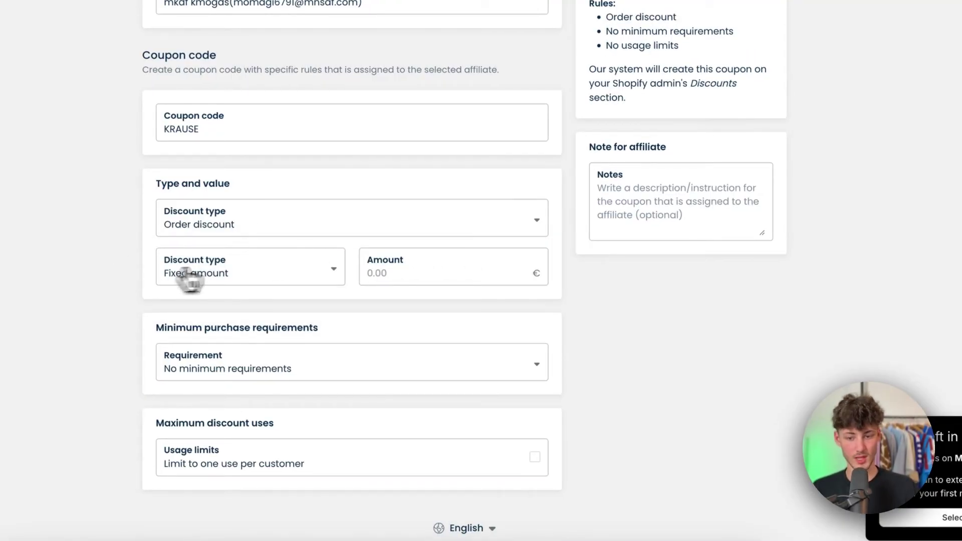
pyautogui.click(244, 267)
pyautogui.click(209, 324)
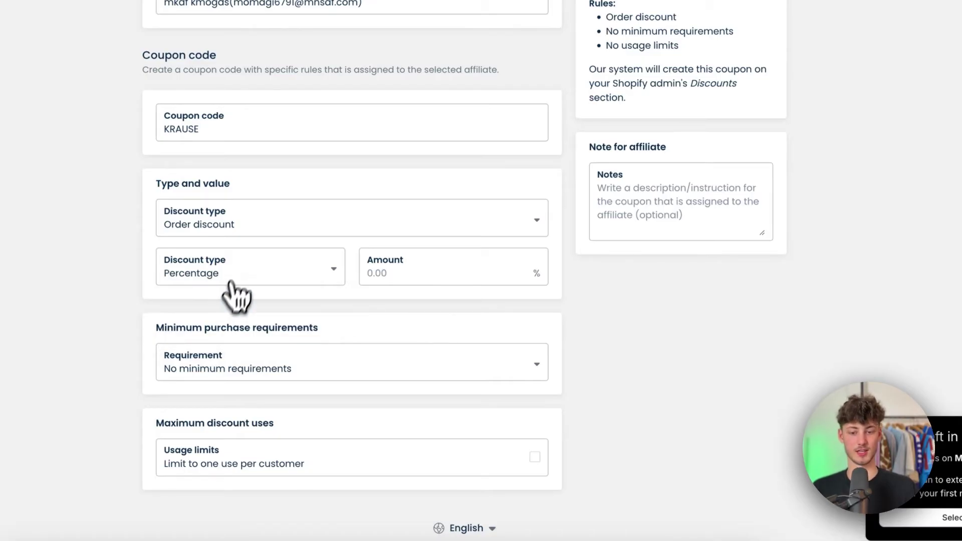
pyautogui.click(236, 283)
pyautogui.click(396, 273)
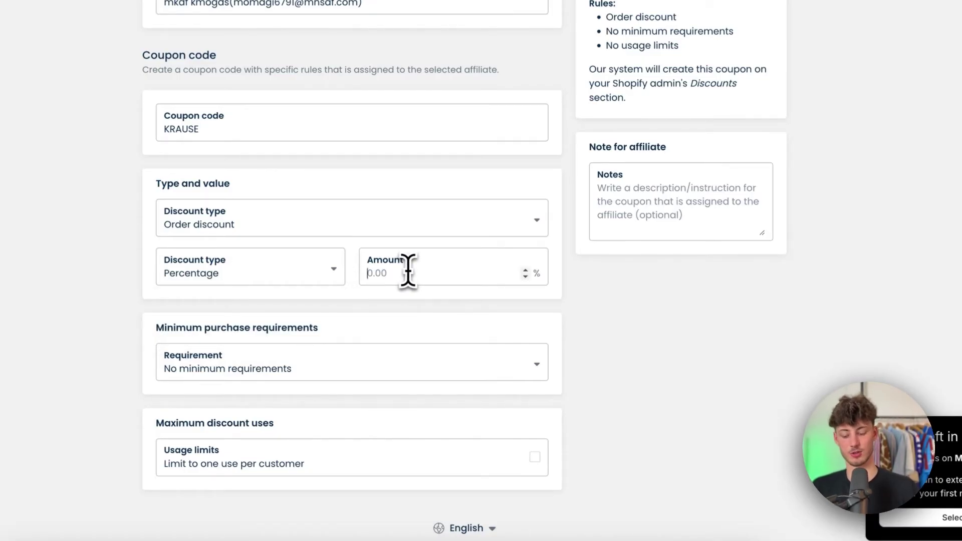
pyautogui.write('15')
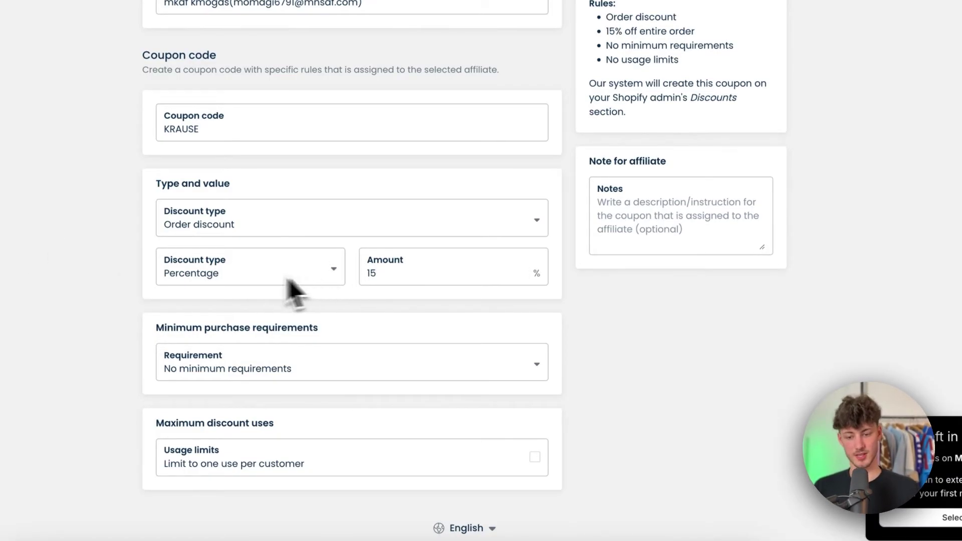
# - Leave the minimum purchase requirement unchanged and save the KRAUSE coupon
pyautogui.moveTo(142, 328); pyautogui.dragTo(298, 369)
pyautogui.click(311, 370)
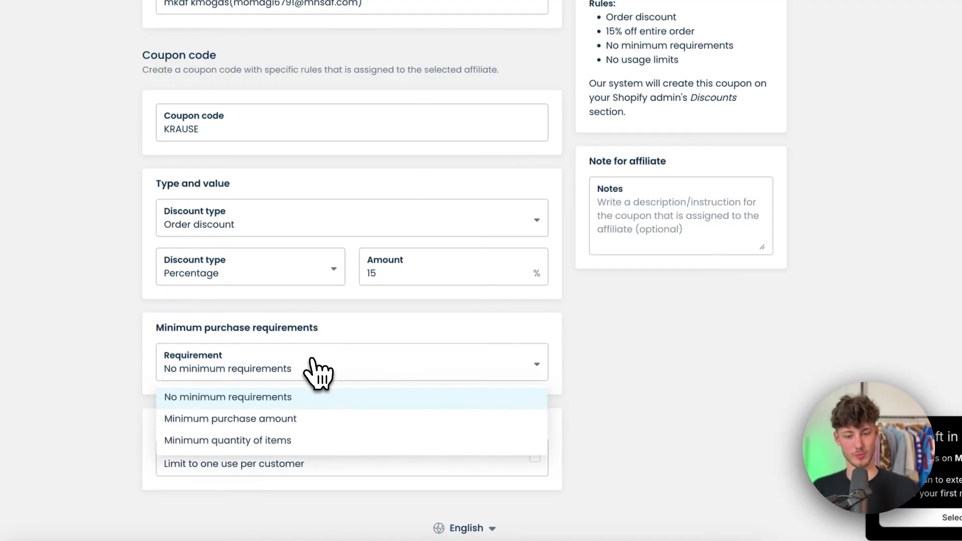
pyautogui.click(266, 398)
pyautogui.click(232, 385)
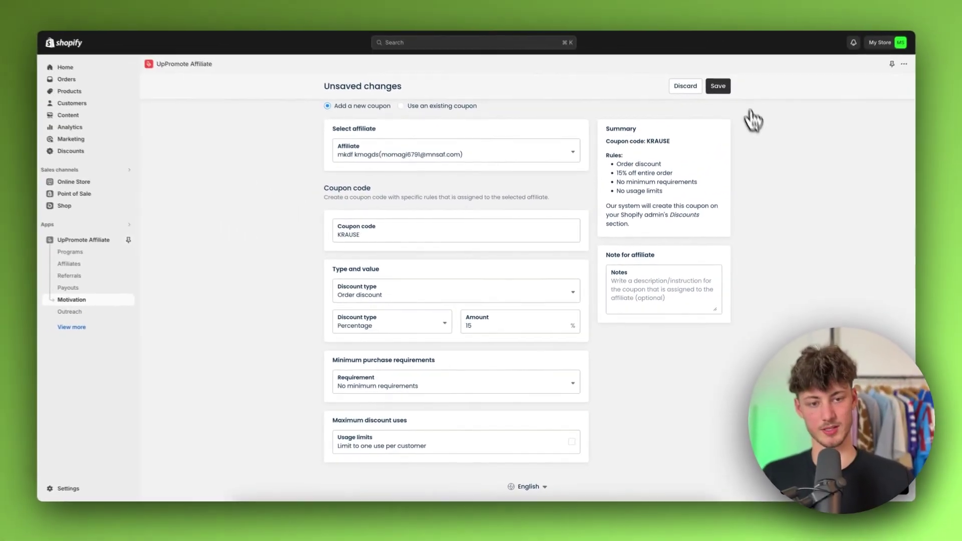
pyautogui.click(718, 86)
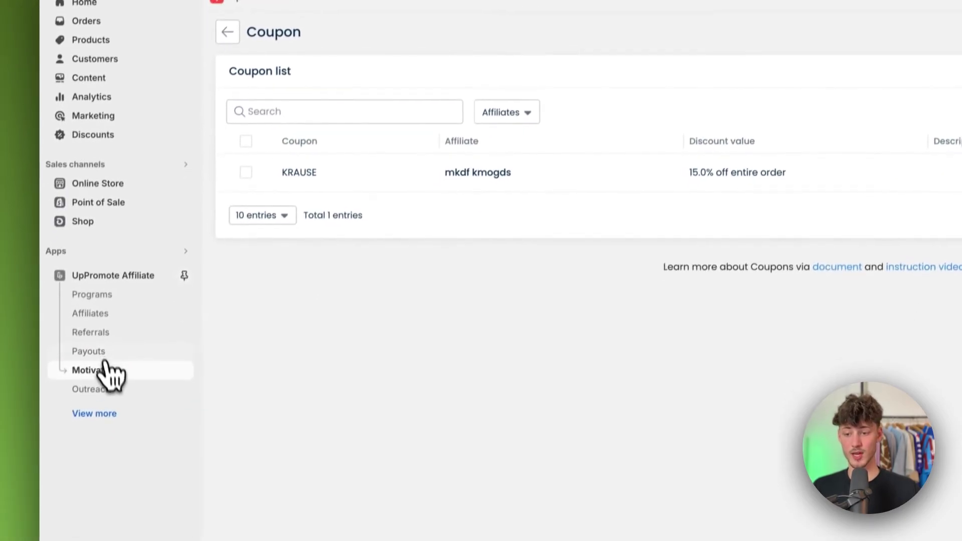
pyautogui.click(76, 455)
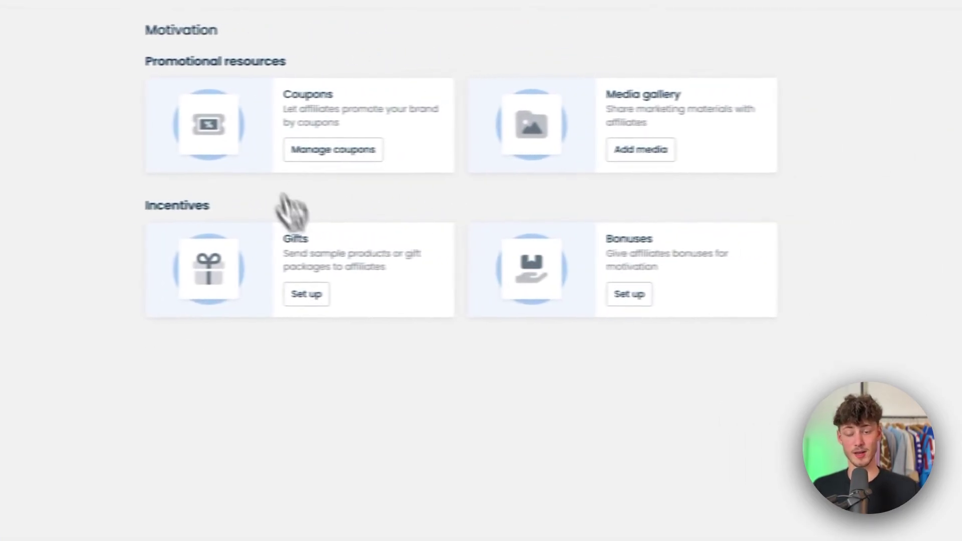
# - Look through the media gallery and the kinds of media that can be added
pyautogui.click(574, 157)
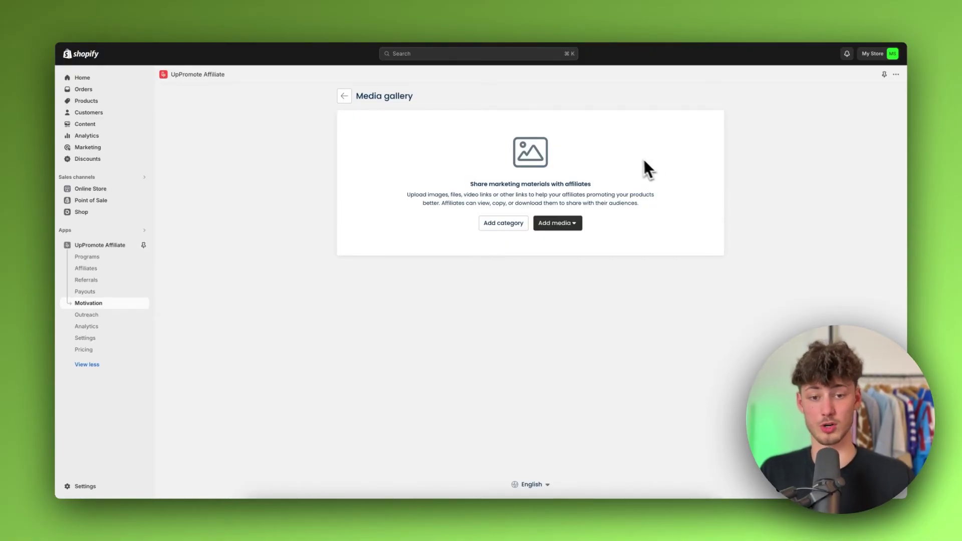
pyautogui.moveTo(639, 201); pyautogui.dragTo(407, 194)
pyautogui.click(546, 251)
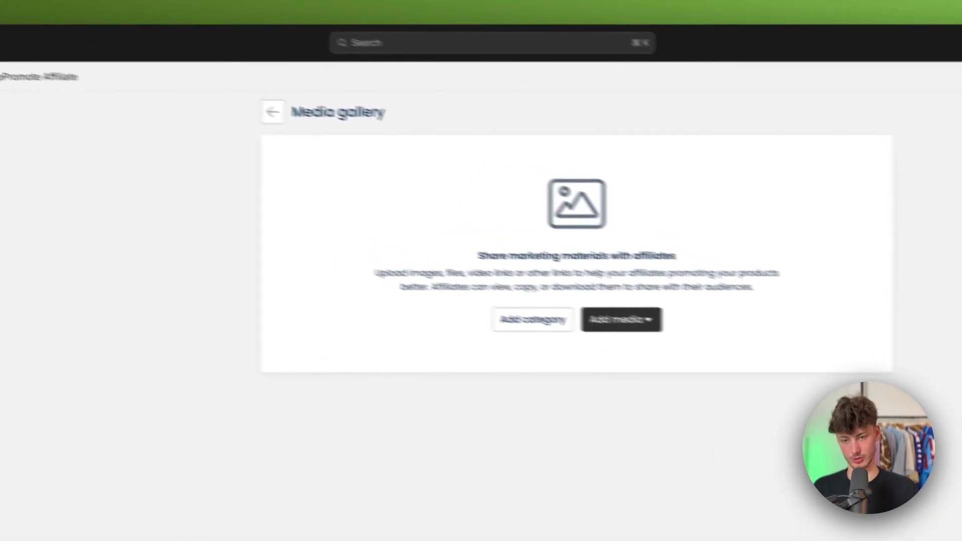
pyautogui.click(273, 112)
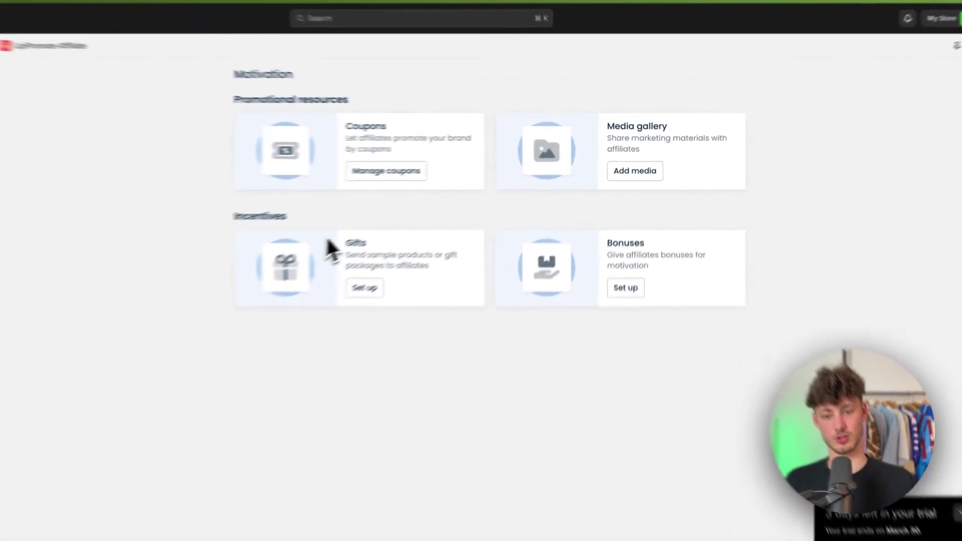
# - Review the Gifts and Bonuses setups, then go to the Outreach page
pyautogui.click(361, 289)
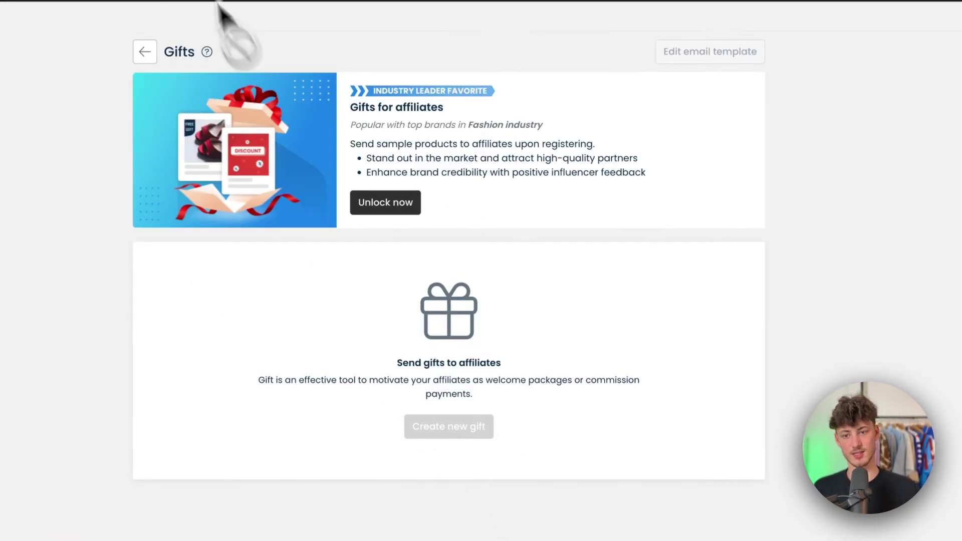
pyautogui.click(145, 52)
pyautogui.click(641, 313)
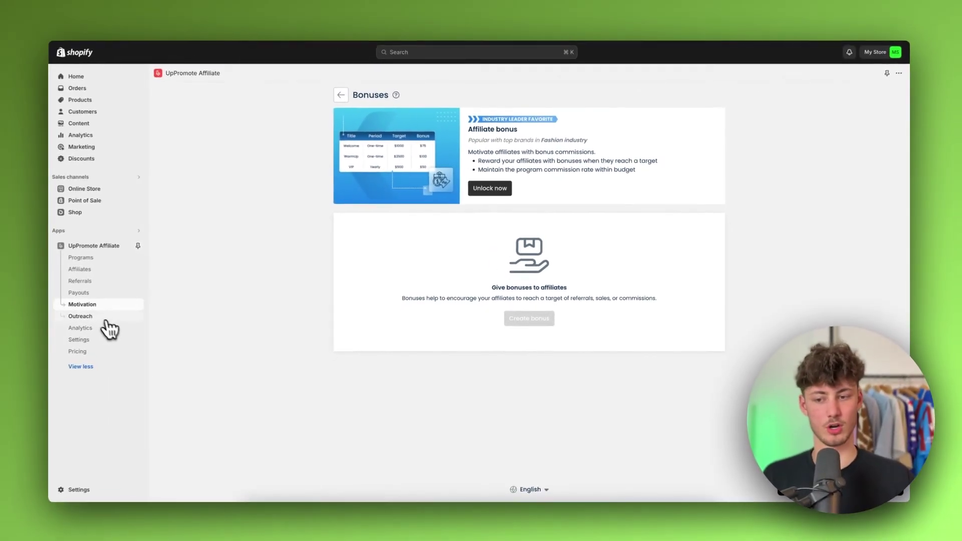
pyautogui.click(103, 317)
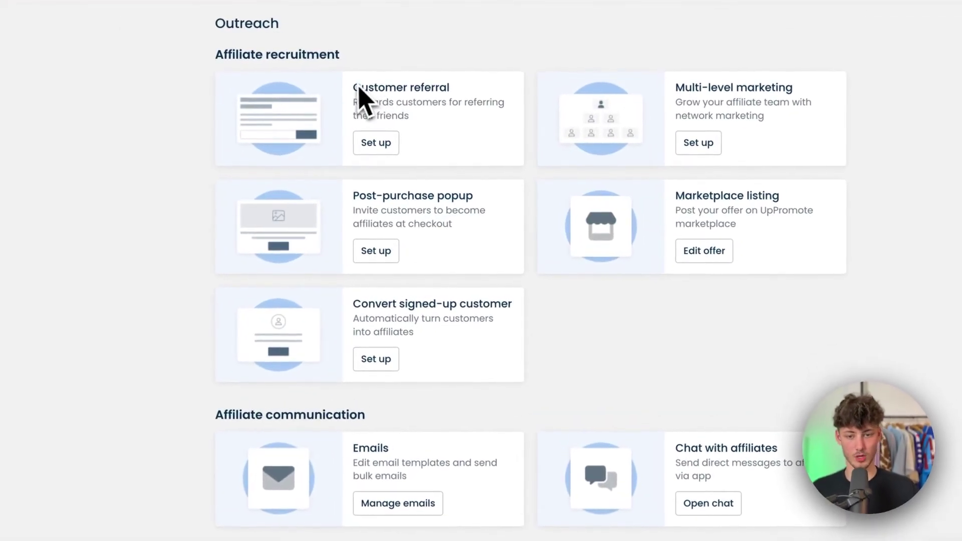
pyautogui.click(388, 143)
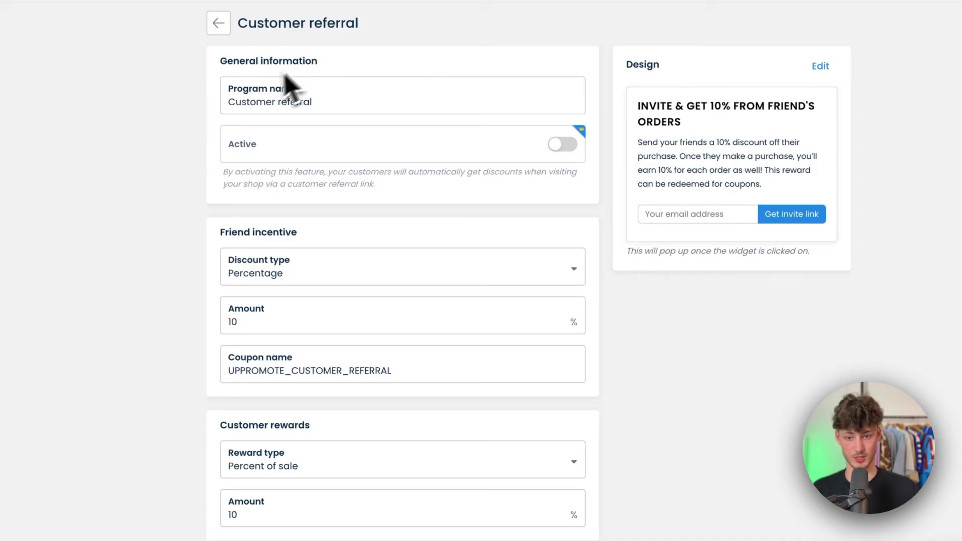
pyautogui.click(217, 30)
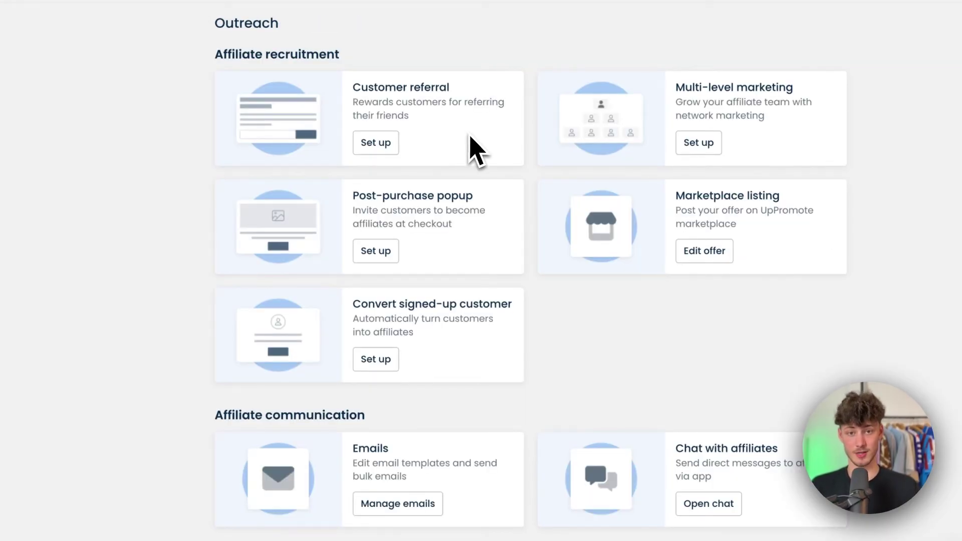
pyautogui.click(377, 143)
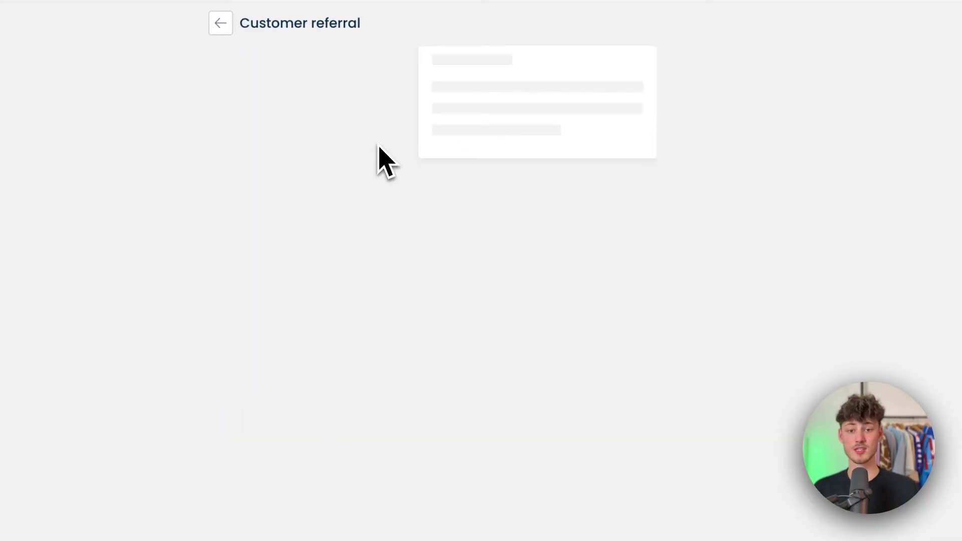
pyautogui.moveTo(461, 183)
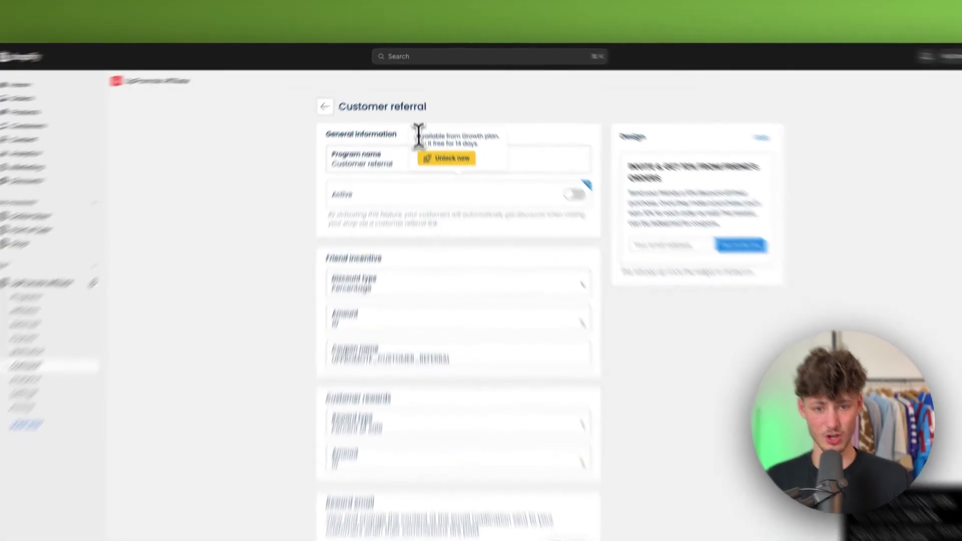
pyautogui.moveTo(418, 121); pyautogui.dragTo(480, 130)
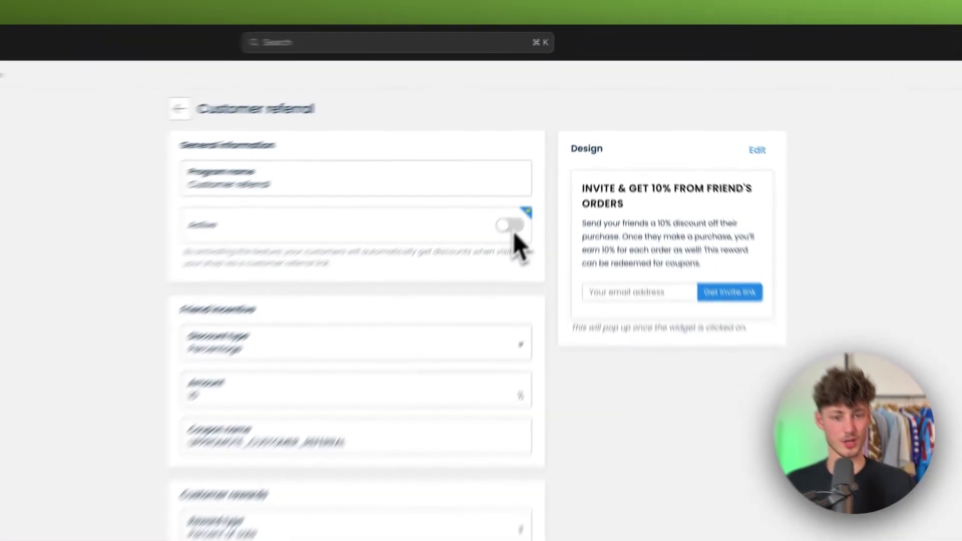
pyautogui.moveTo(549, 169)
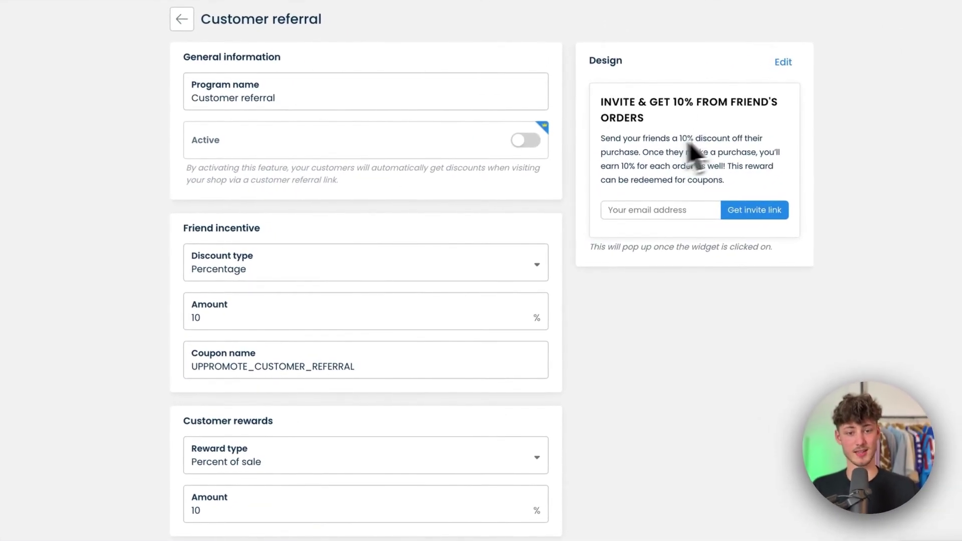
pyautogui.scroll(-2, 702, 175)
pyautogui.scroll(2, 719, 215)
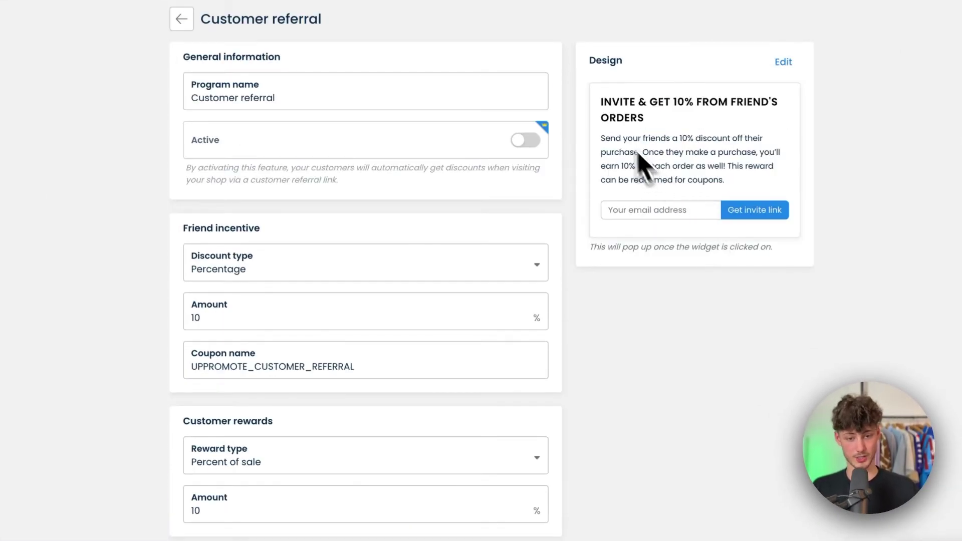
pyautogui.moveTo(601, 100); pyautogui.dragTo(696, 161)
pyautogui.click(722, 173)
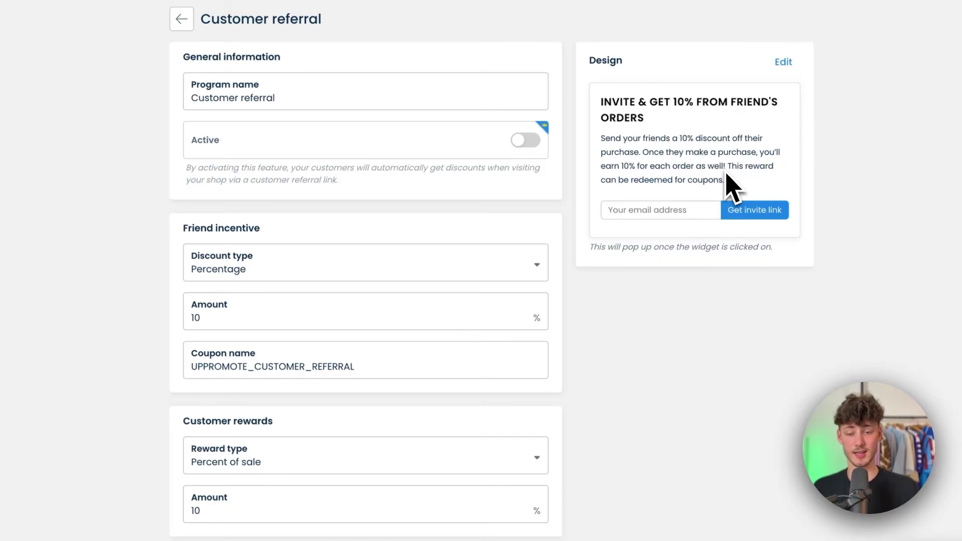
pyautogui.click(180, 23)
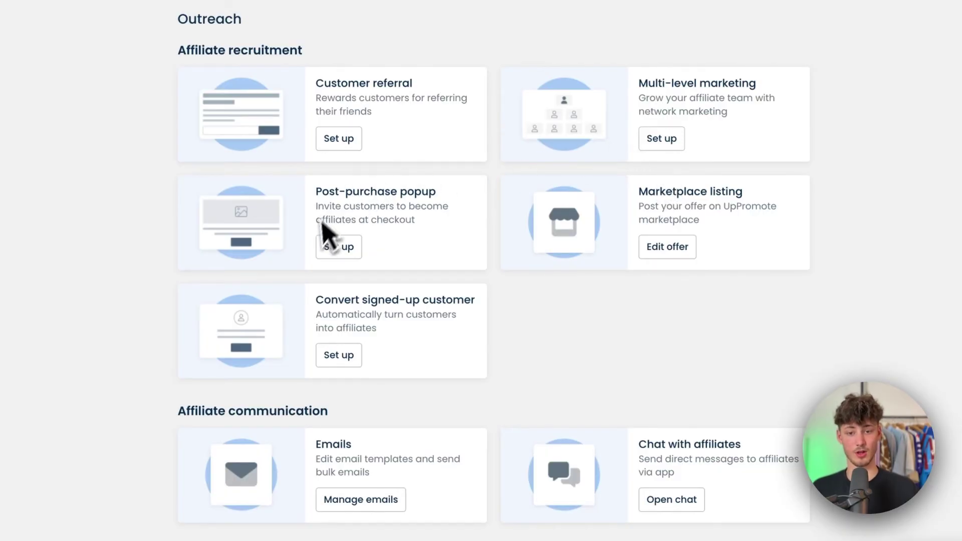
pyautogui.click(319, 193)
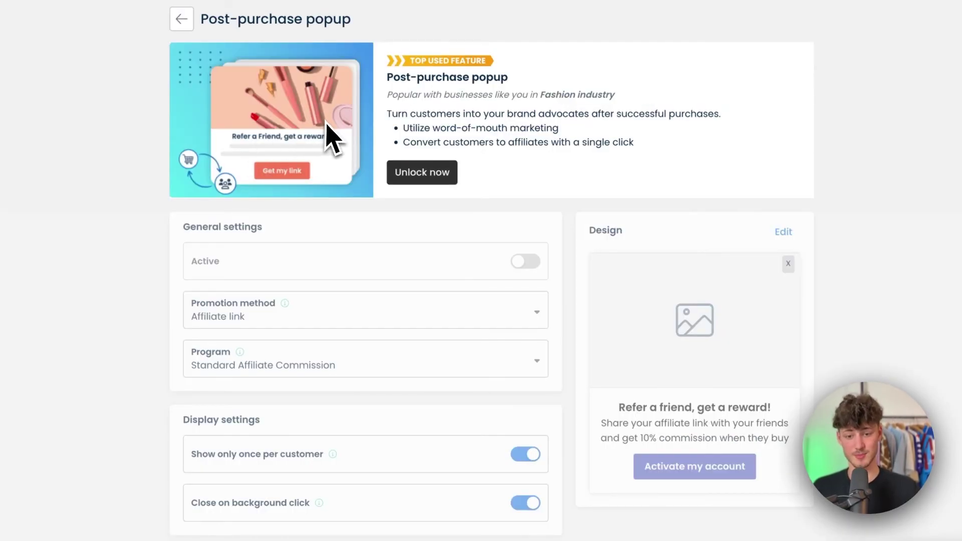
pyautogui.scroll(-1, 359, 254)
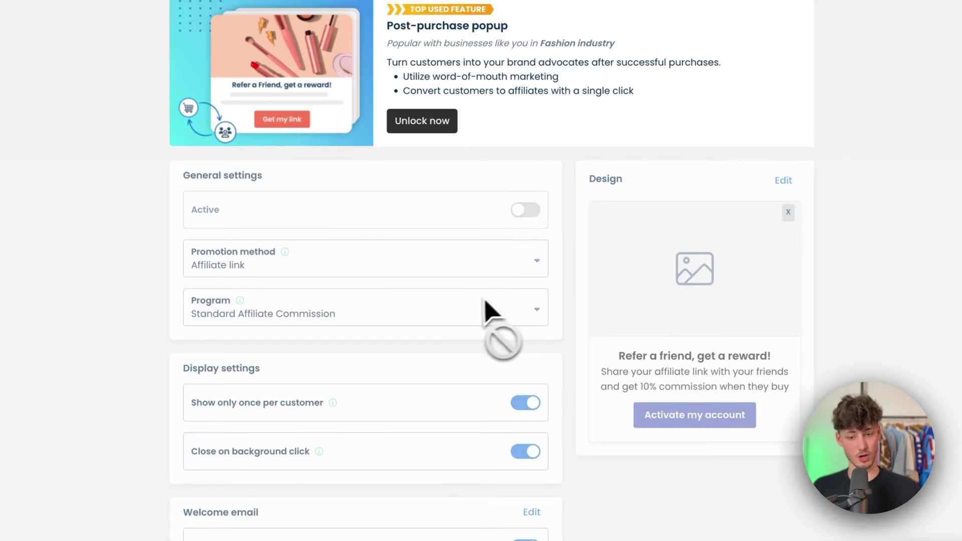
pyautogui.scroll(1, 478, 300)
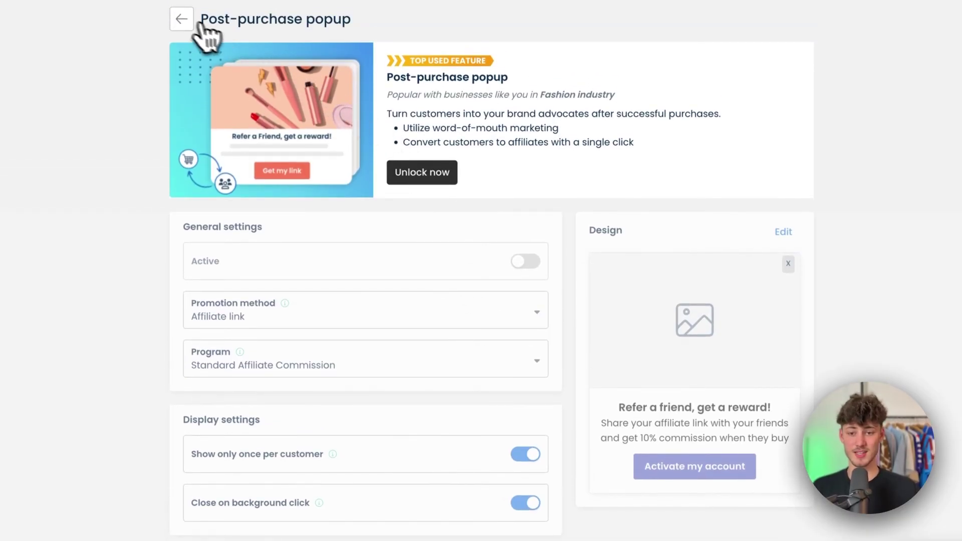
pyautogui.click(181, 20)
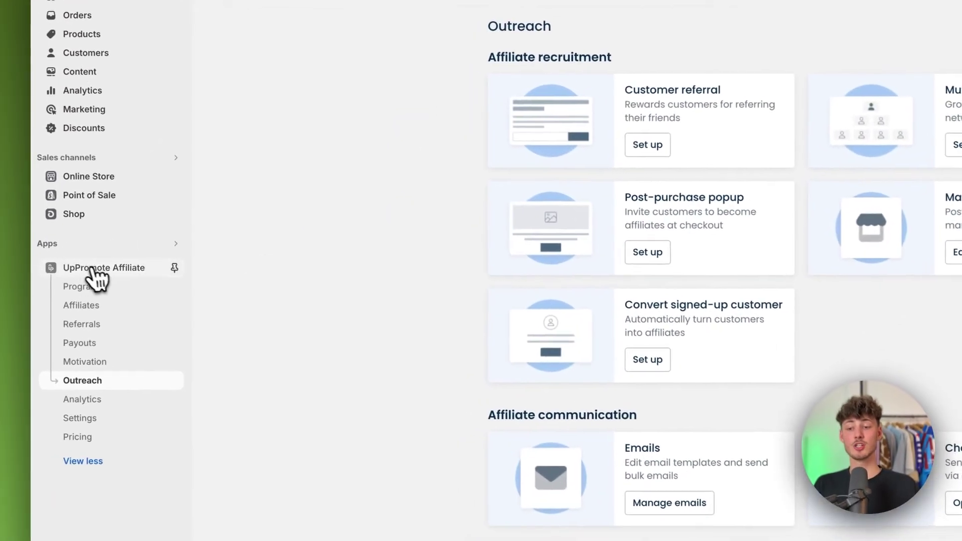
# - Copy the registration link from the UpPromote home page and go to Online Store
pyautogui.click(91, 245)
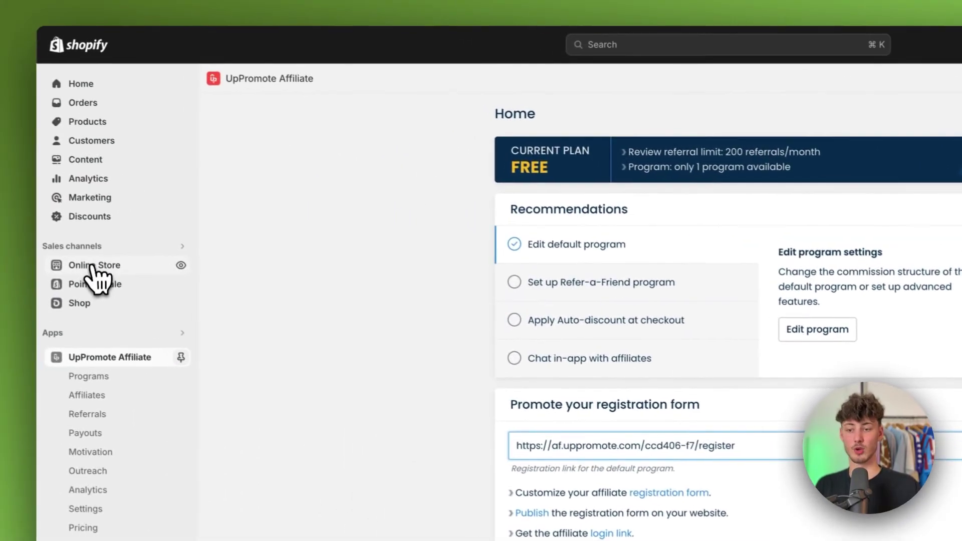
pyautogui.click(101, 271)
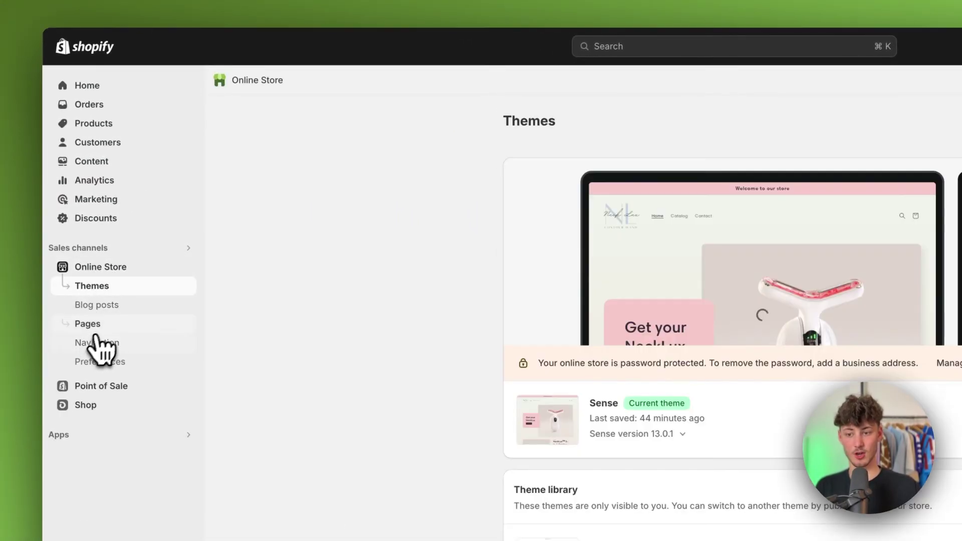
# - Go to Online Store > Navigation and open the Footer menu
pyautogui.click(103, 343)
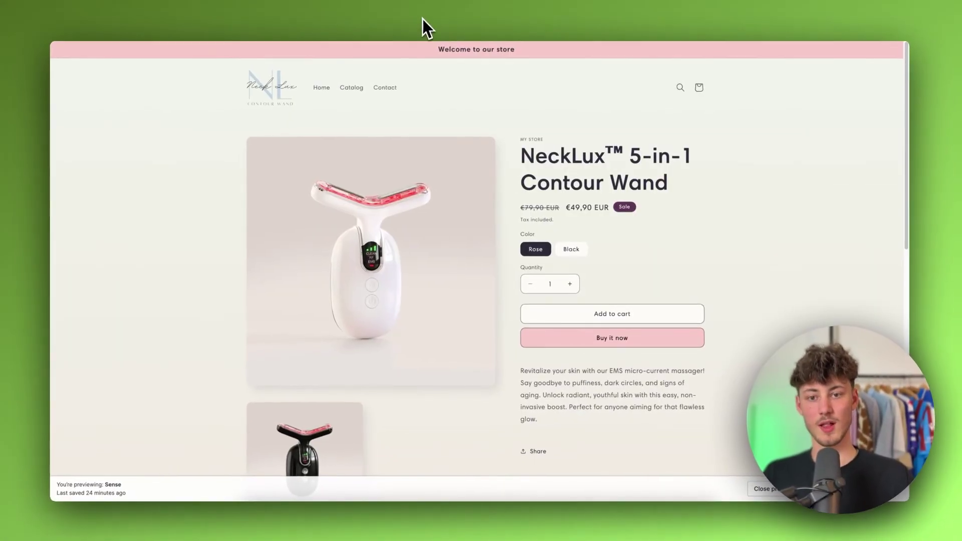
pyautogui.scroll(-3, 443, 194)
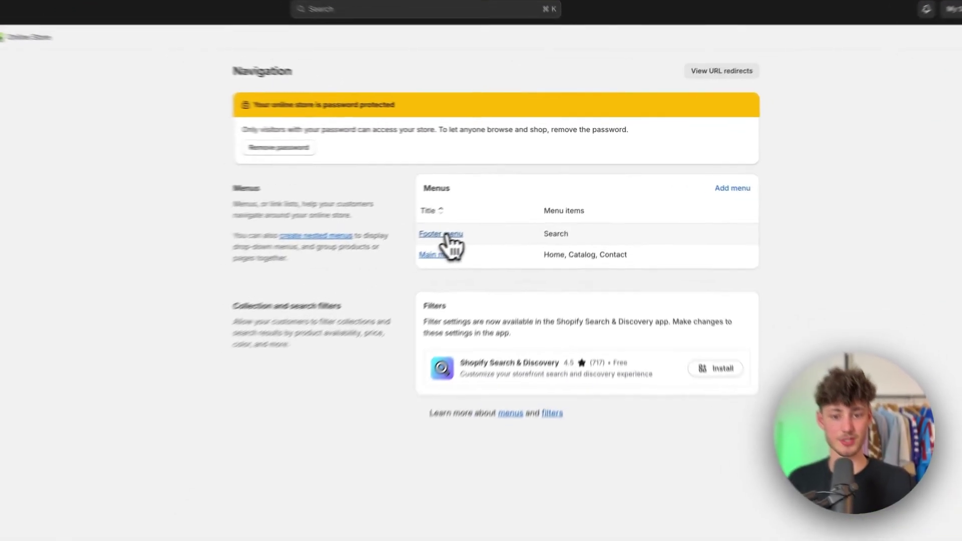
pyautogui.click(490, 219)
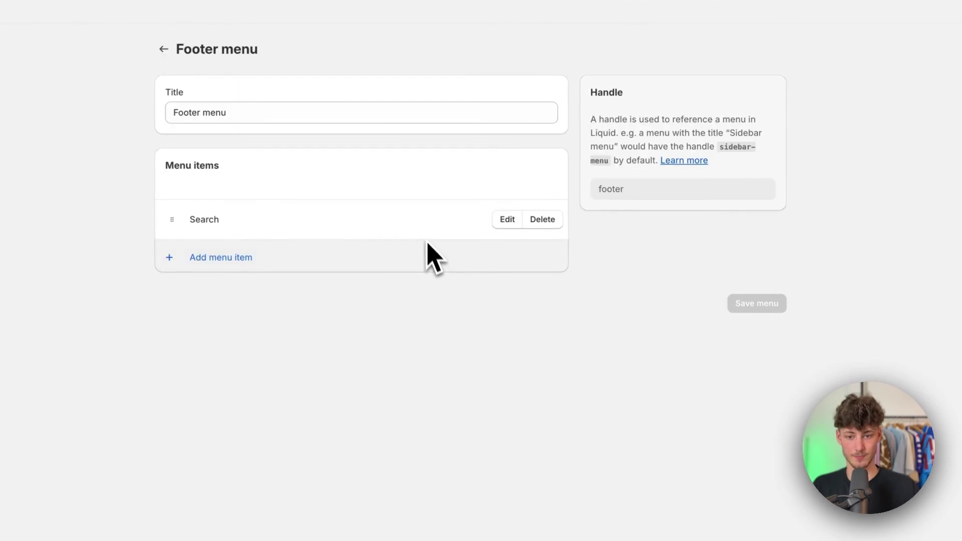
# - Add a Footer menu item named 'Affiliate' linking to the pasted UpPromote registration URL
pyautogui.click(224, 256)
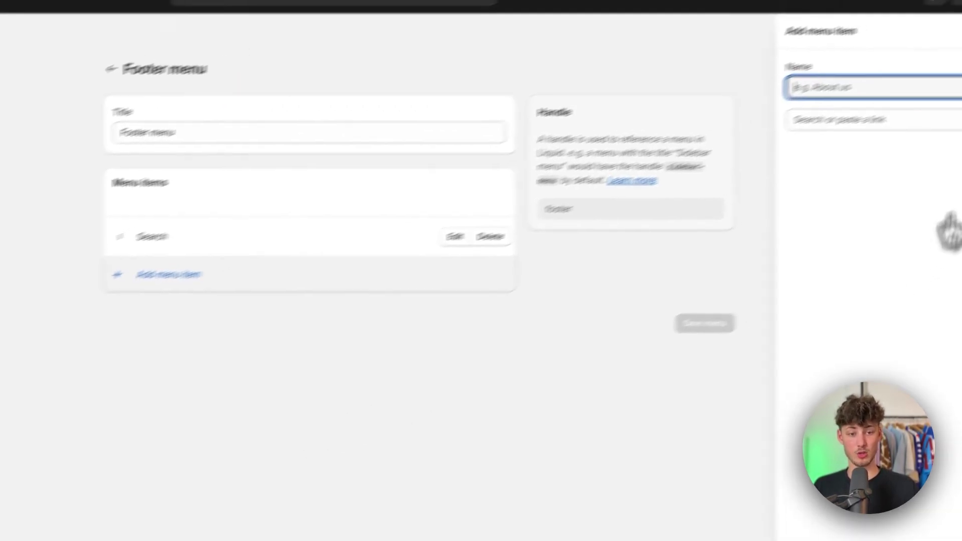
pyautogui.write('Affiliate')
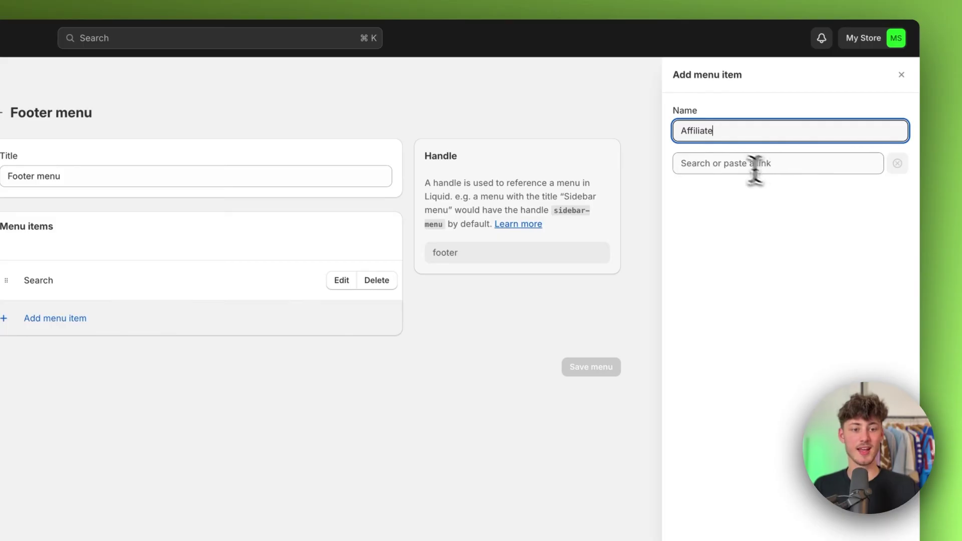
pyautogui.click(755, 164)
pyautogui.press('super+v')
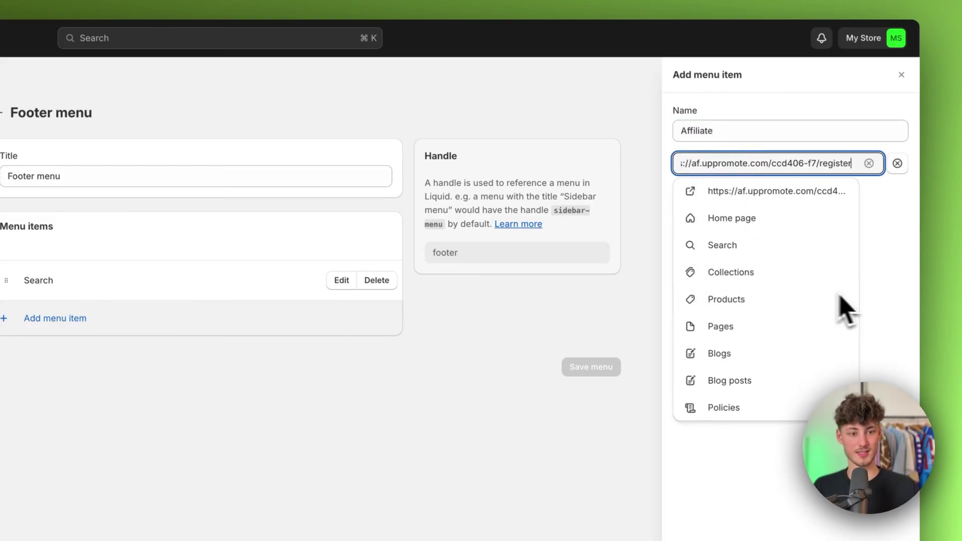
pyautogui.click(776, 191)
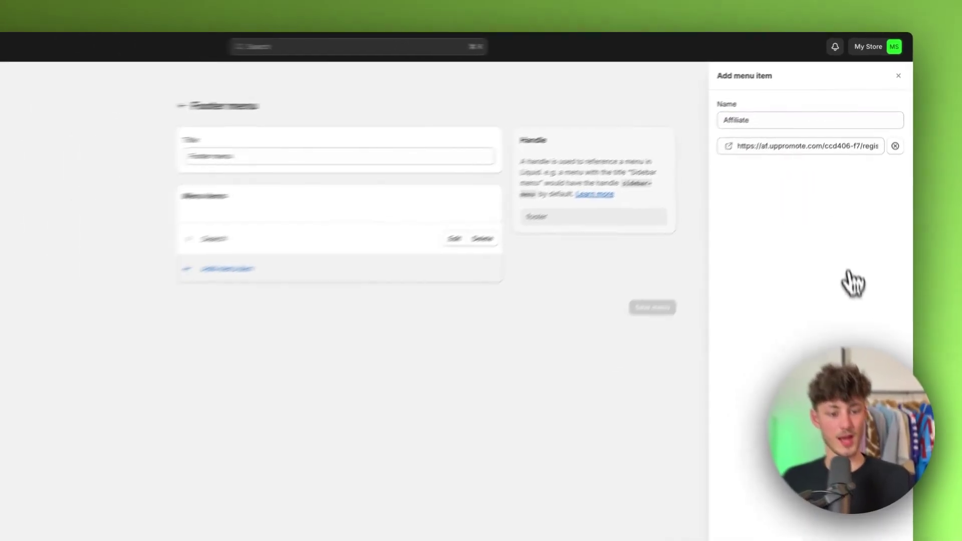
pyautogui.click(879, 540)
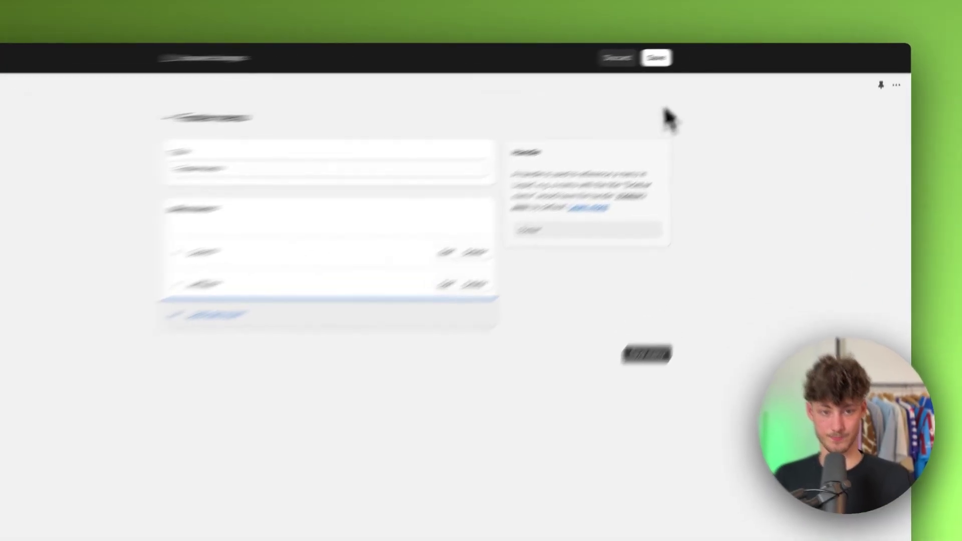
# - Save the Footer menu and open the Sense theme for customising
pyautogui.click(712, 54)
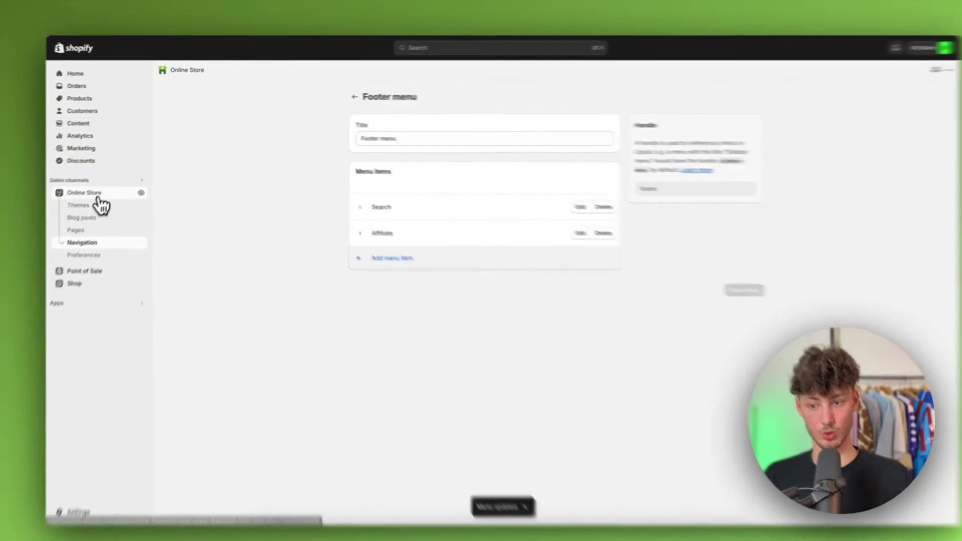
pyautogui.click(28, 213)
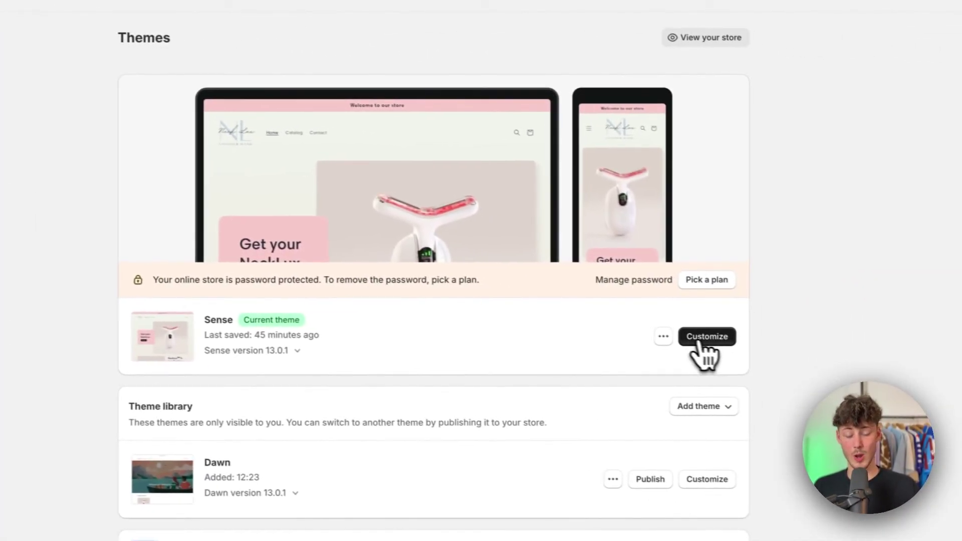
pyautogui.click(702, 341)
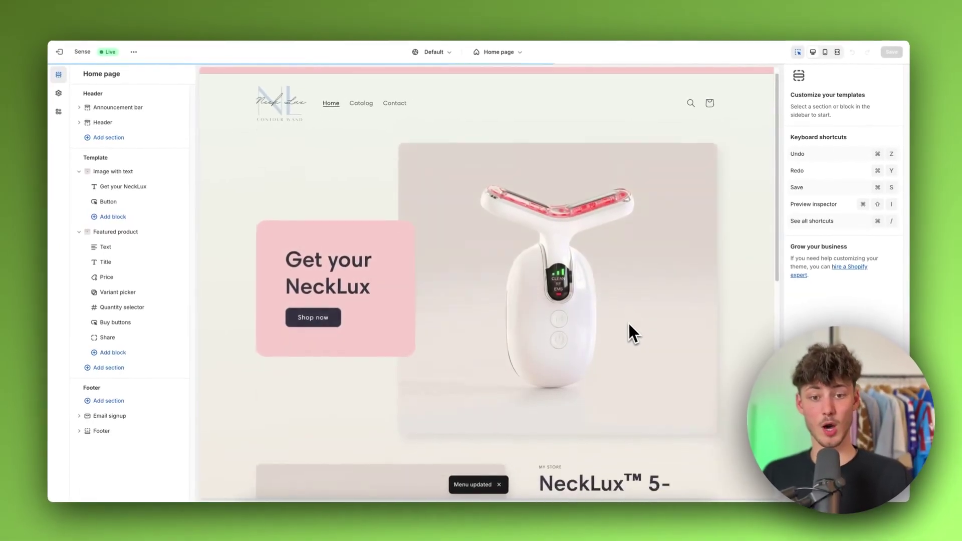
# - Inspect the footer's email signup section and its block options, then collapse it
pyautogui.scroll(-10, 626, 333)
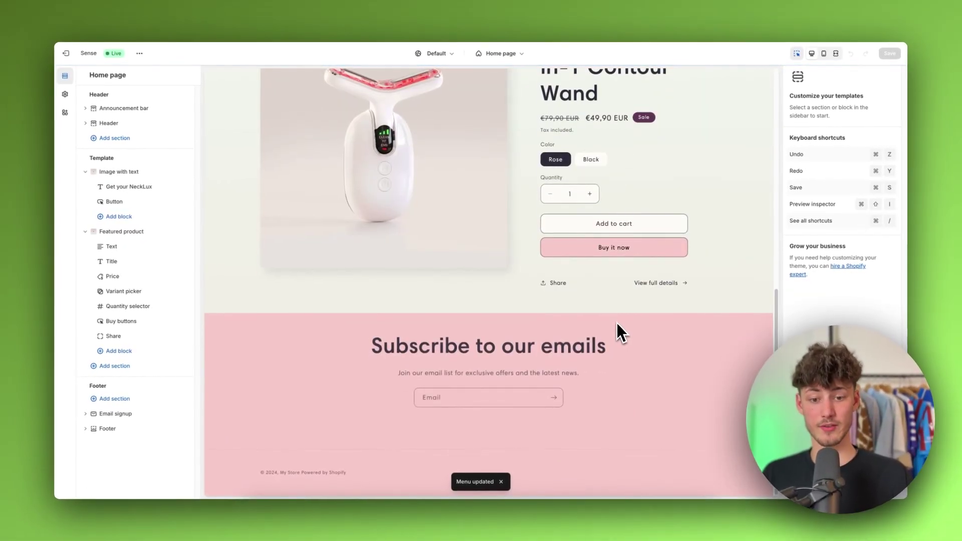
pyautogui.click(647, 375)
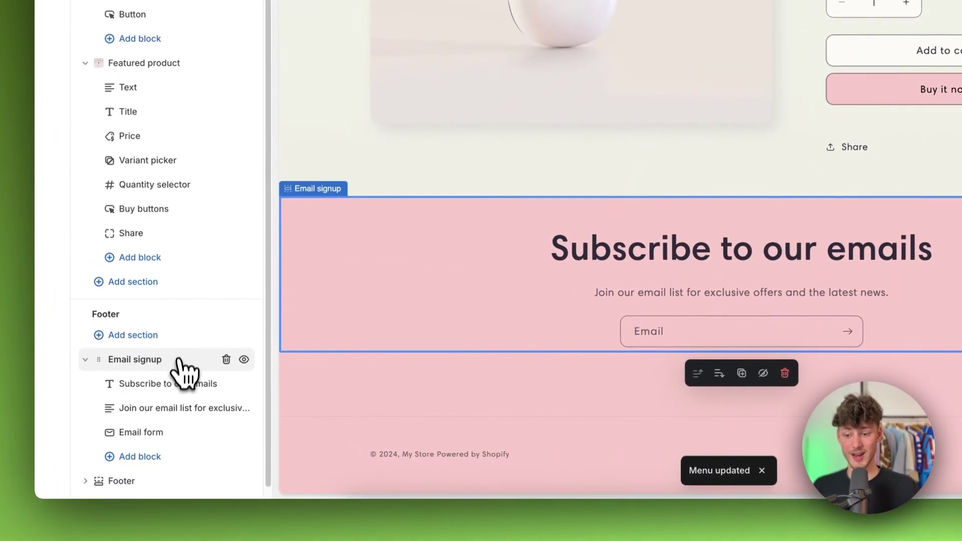
pyautogui.click(139, 447)
pyautogui.click(144, 448)
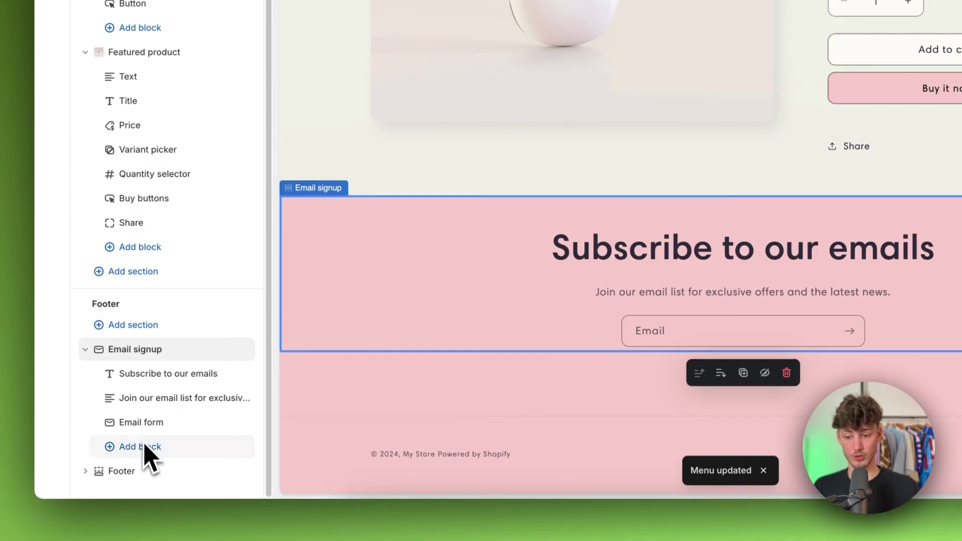
pyautogui.click(87, 350)
# - Add a Menu block to the Footer section, save the theme, and preview the storefront
pyautogui.click(121, 389)
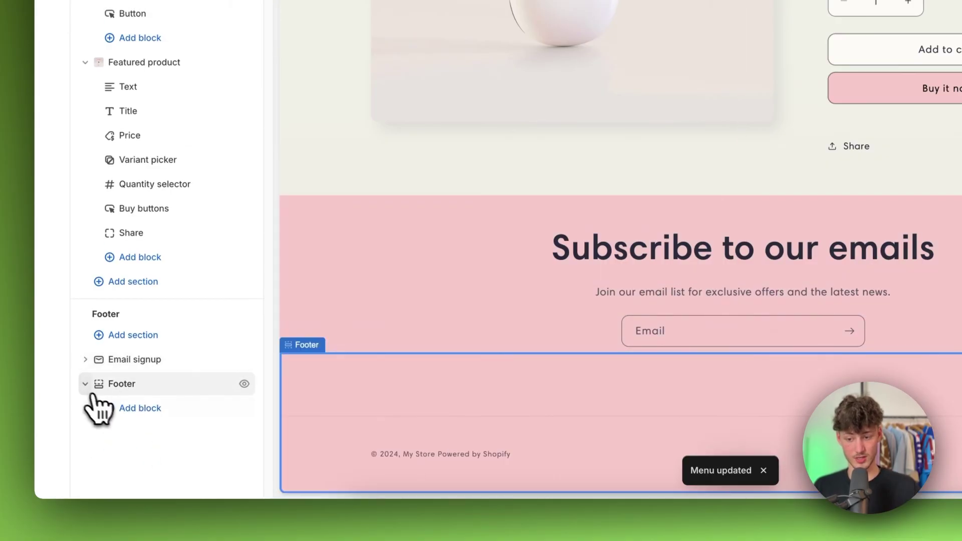
pyautogui.click(128, 407)
pyautogui.click(300, 406)
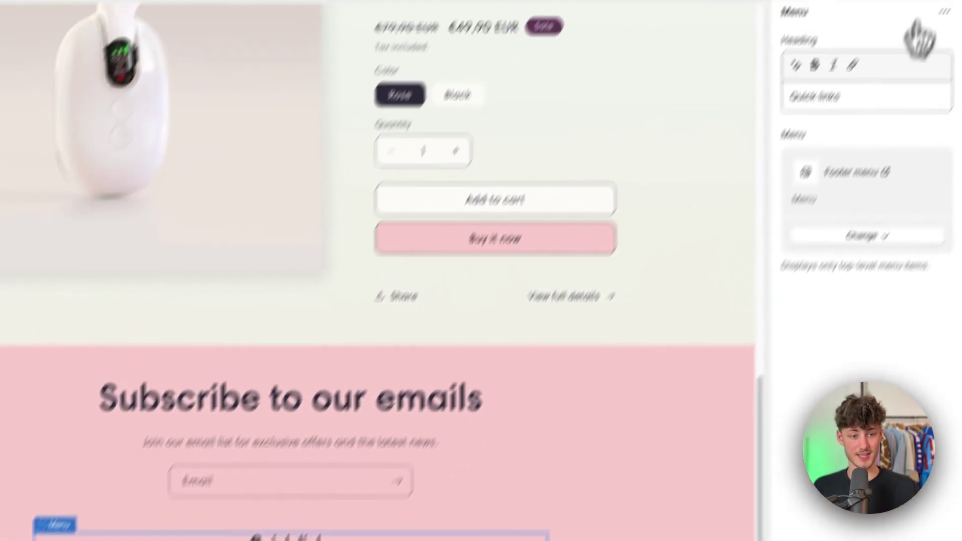
pyautogui.click(961, 0)
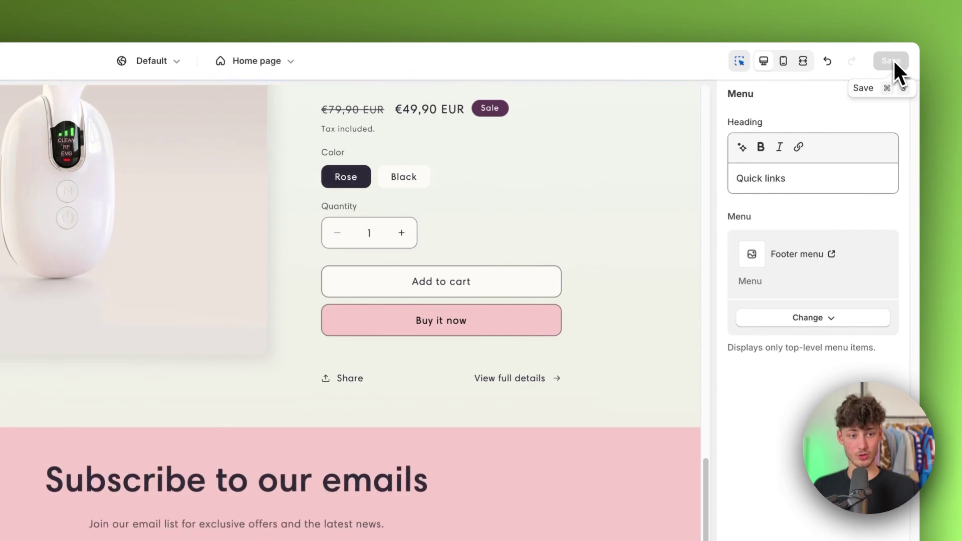
pyautogui.click(504, 17)
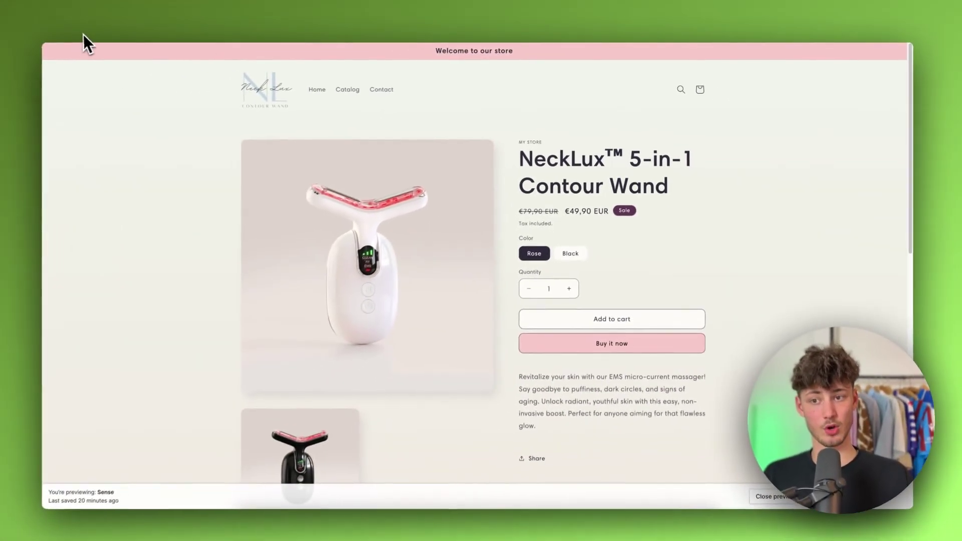
# - Follow the storefront footer's Affiliate link through to the affiliate portal page
pyautogui.scroll(-15, 567, 241)
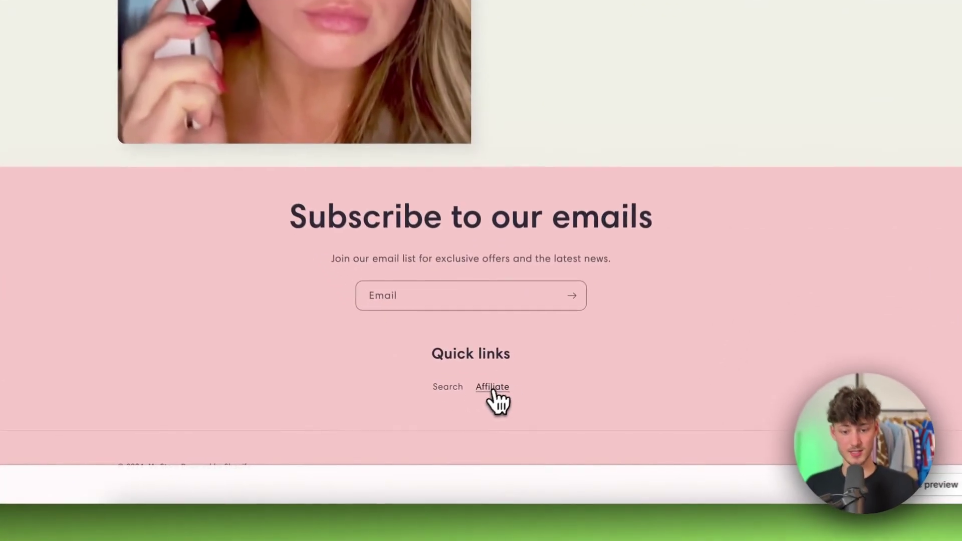
pyautogui.click(491, 422)
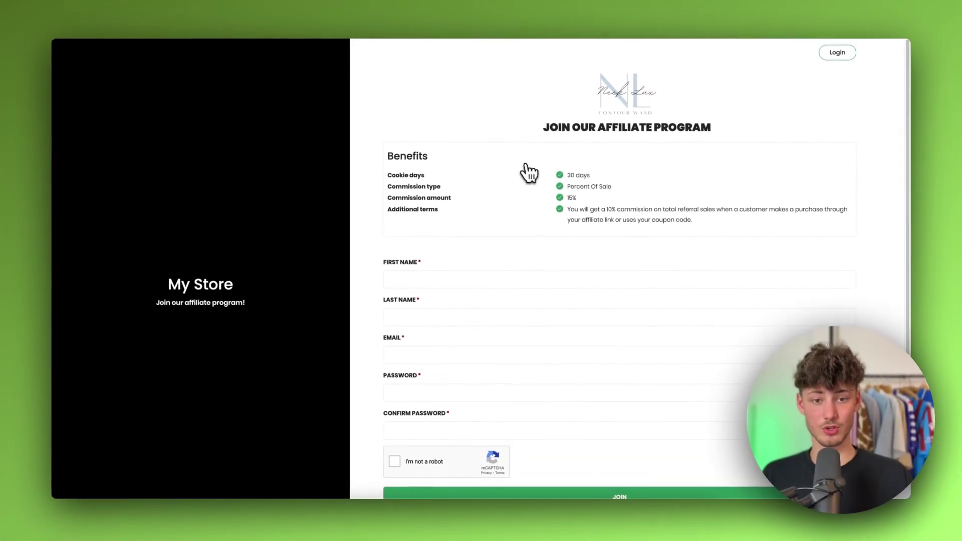
pyautogui.scroll(-1, 604, 182)
pyautogui.scroll(1, 601, 179)
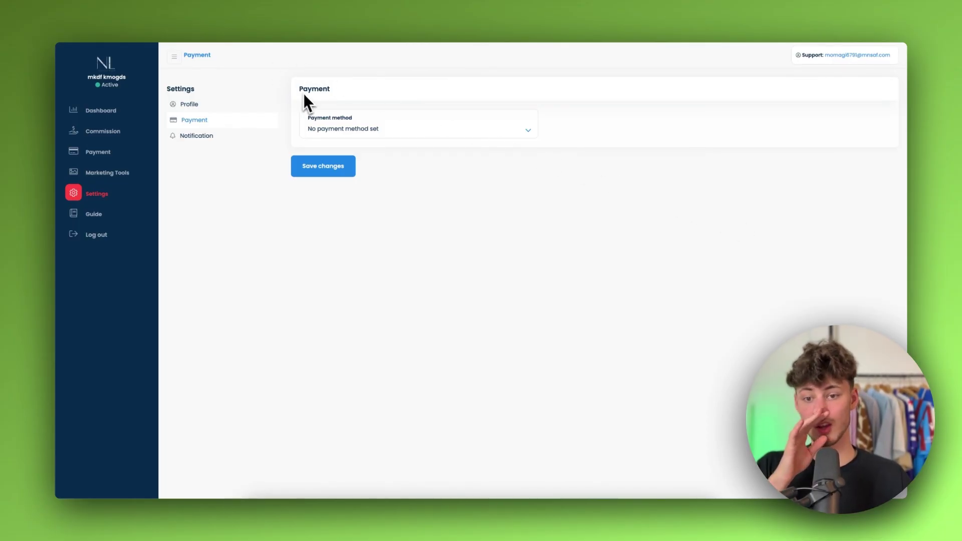
# - Set the payout method to Paypal, enter the PayPal e-mail address, and save
pyautogui.click(347, 129)
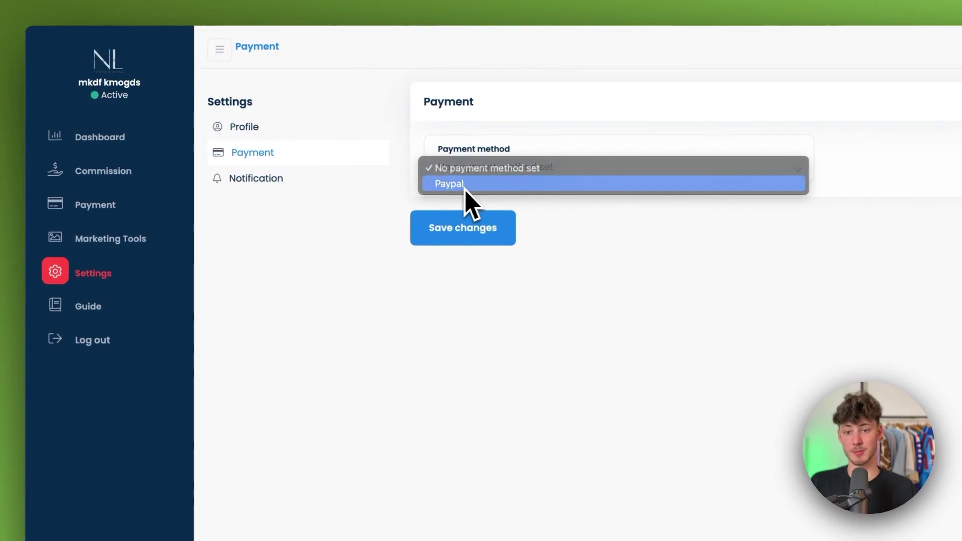
pyautogui.click(465, 184)
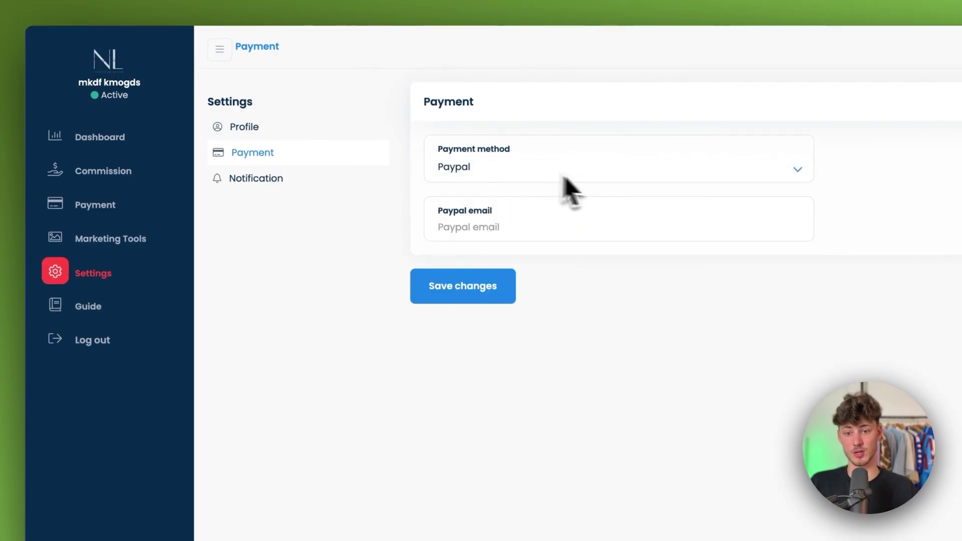
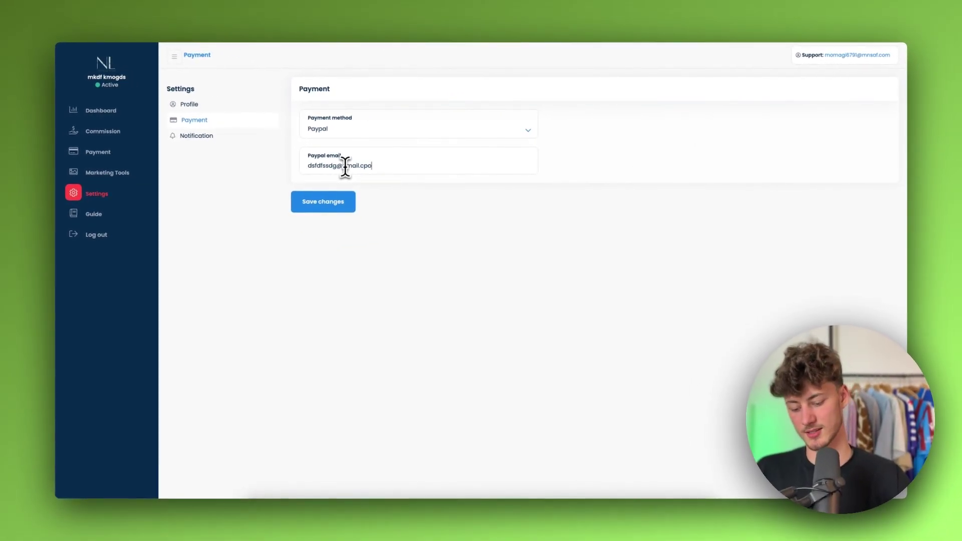
pyautogui.click(329, 203)
# - Review the Profile and Notification settings, then return to the affiliate dashboard
pyautogui.click(203, 105)
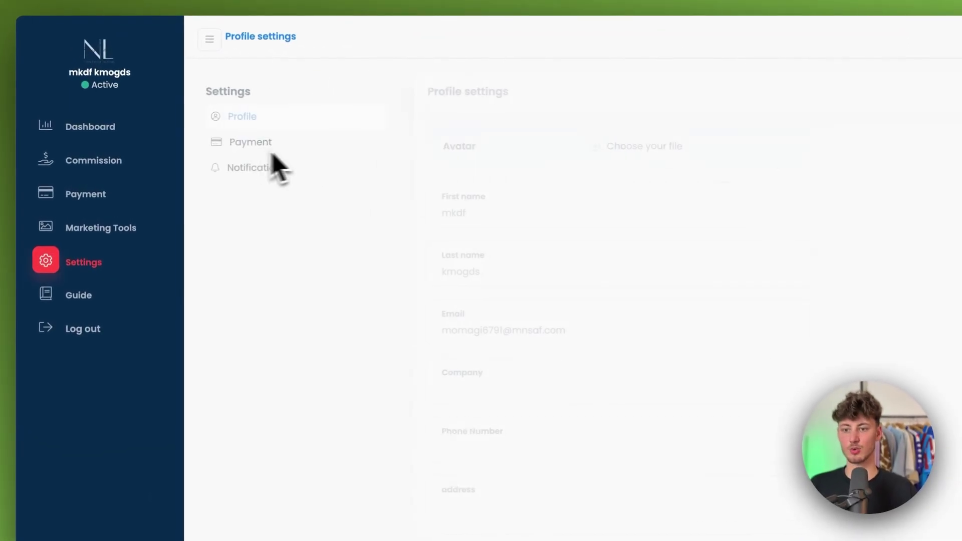
pyautogui.scroll(-10, 459, 378)
pyautogui.scroll(10, 458, 383)
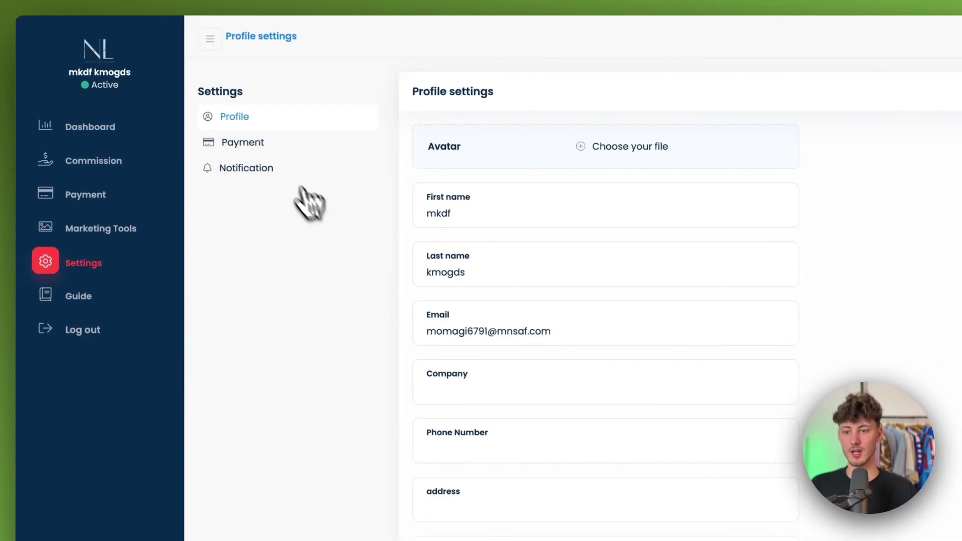
pyautogui.click(247, 169)
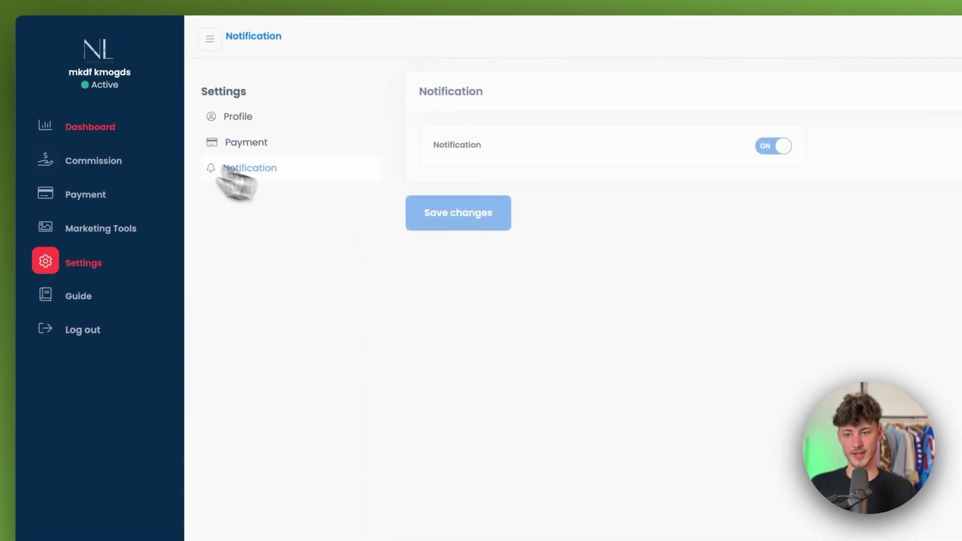
pyautogui.click(120, 129)
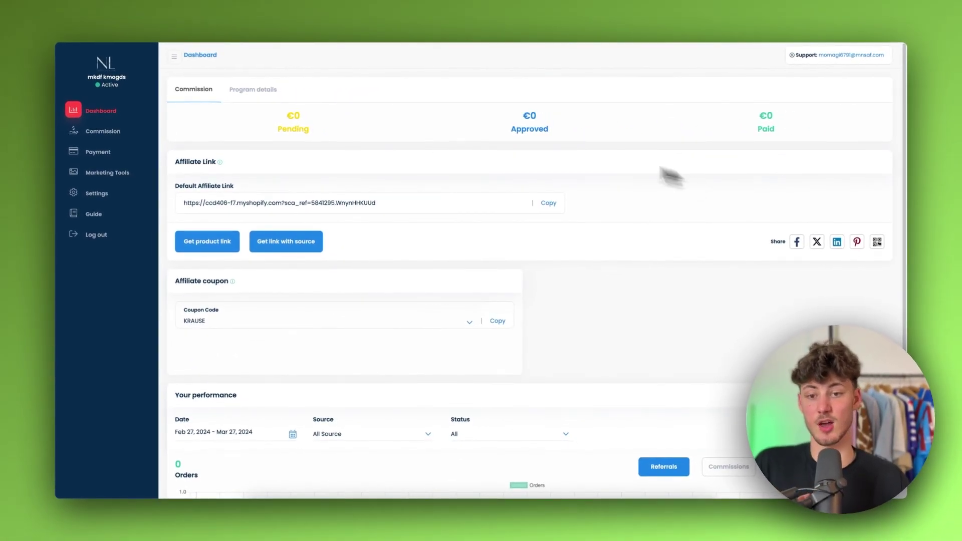
# - Highlight the €0 Pending commission amount and the default affiliate link on the dashboard
pyautogui.moveTo(275, 128); pyautogui.dragTo(726, 182)
pyautogui.click(652, 139)
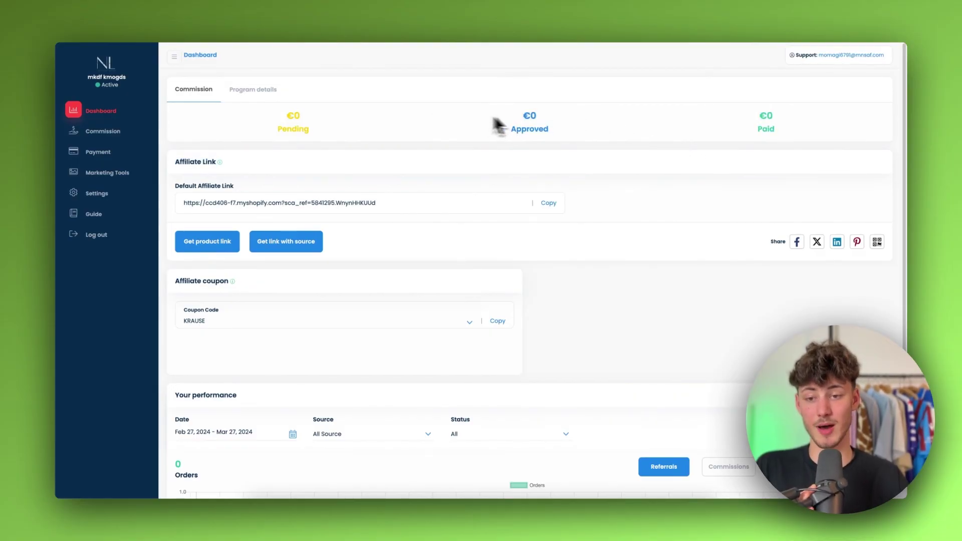
pyautogui.moveTo(499, 125); pyautogui.dragTo(295, 131)
pyautogui.click(321, 144)
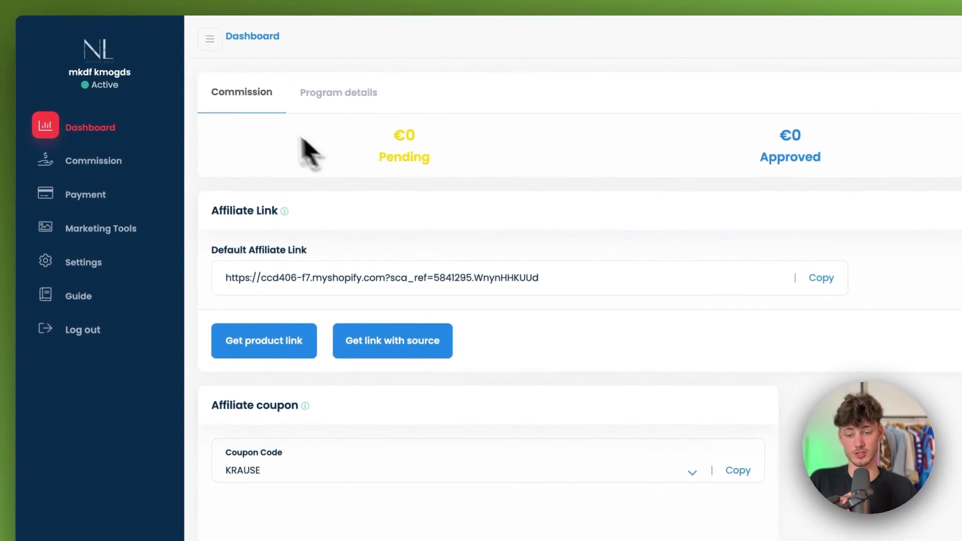
pyautogui.click(306, 251)
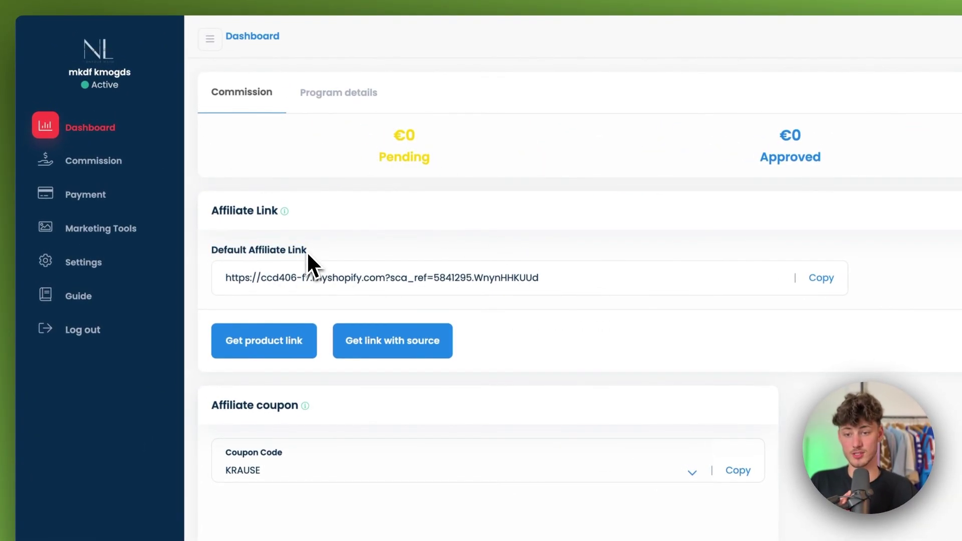
pyautogui.tripleClick(307, 251)
pyautogui.click(688, 368)
pyautogui.scroll(-1, 687, 369)
pyautogui.scroll(-3, 684, 357)
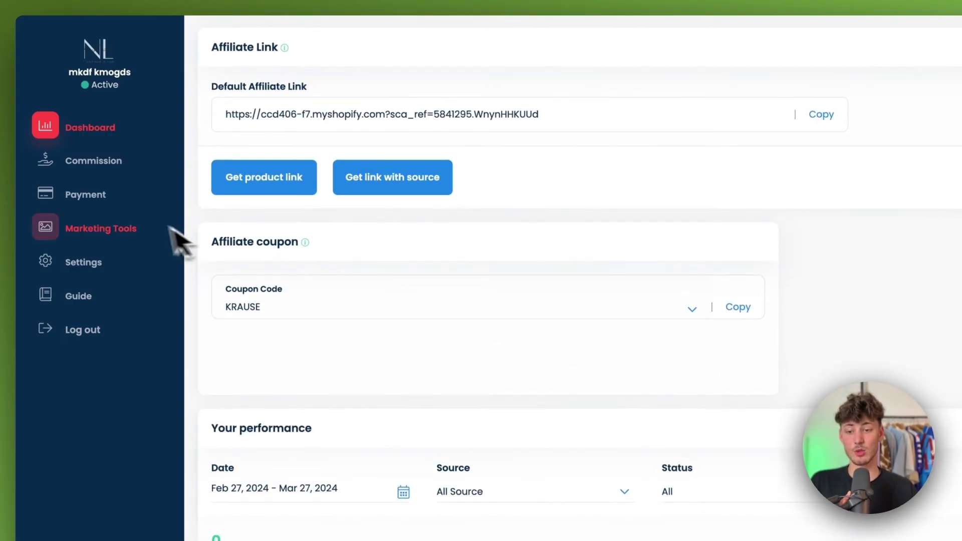
# - Copy the affiliate coupon code from the dashboard's coupon section
pyautogui.click(359, 276)
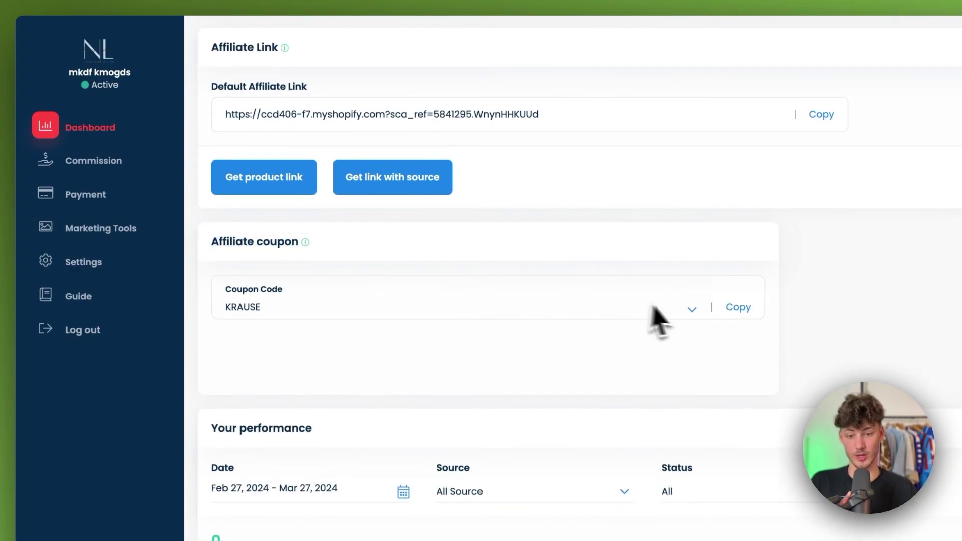
pyautogui.click(694, 310)
pyautogui.click(661, 328)
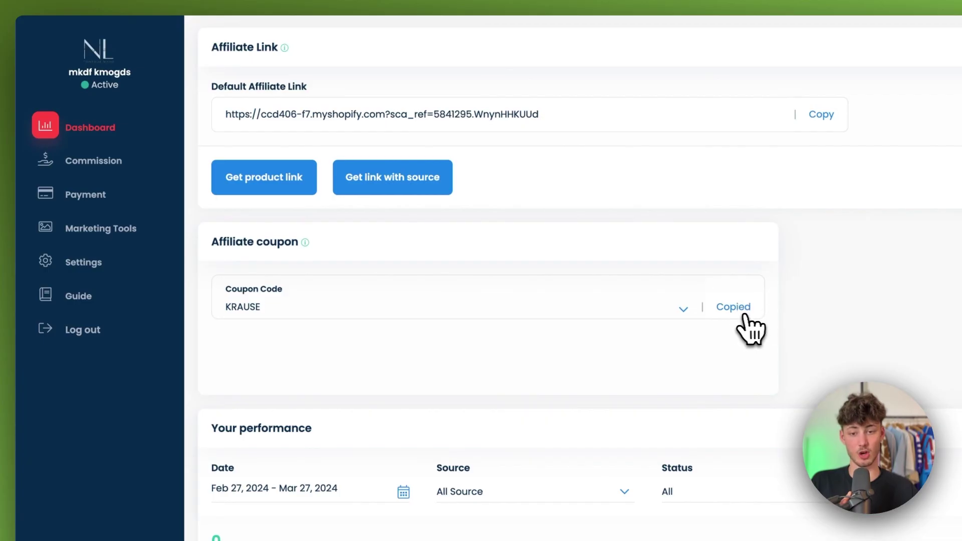
# - Browse the Commission, Payment, Marketing Tools, Settings and Guide pages
pyautogui.scroll(3, 400, 275)
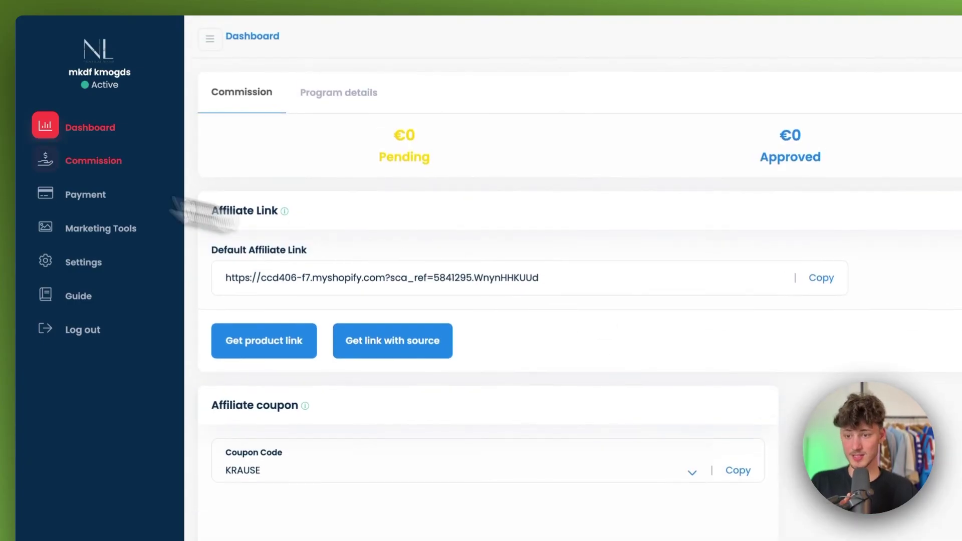
pyautogui.click(93, 163)
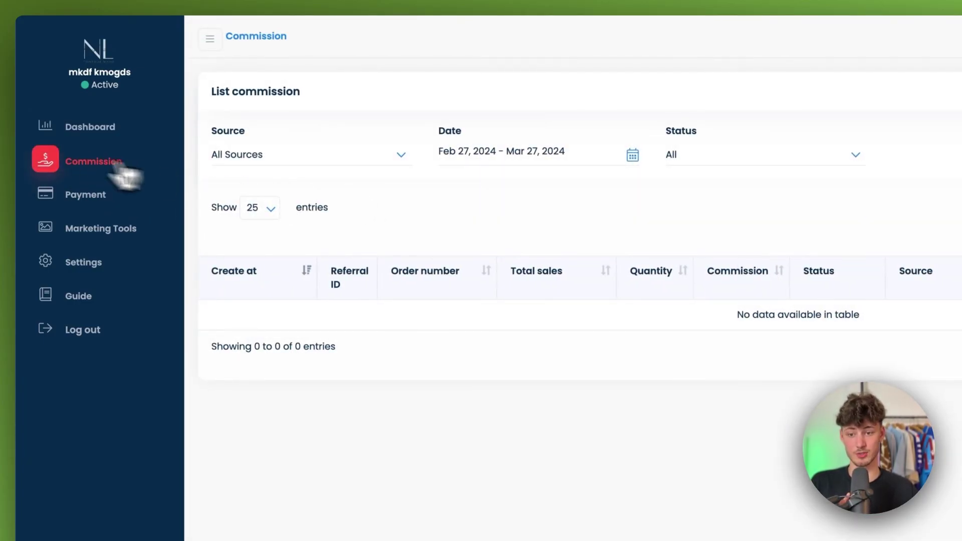
pyautogui.click(86, 197)
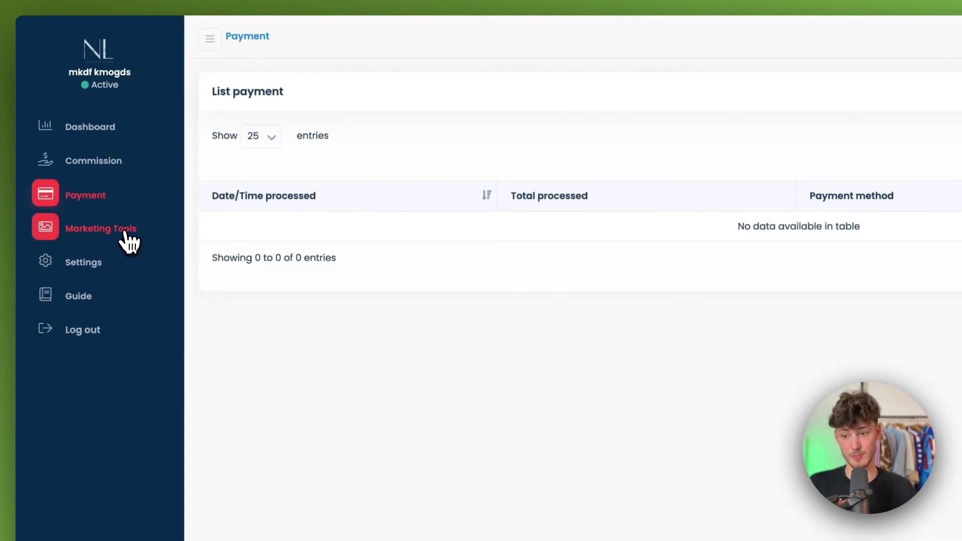
pyautogui.click(128, 231)
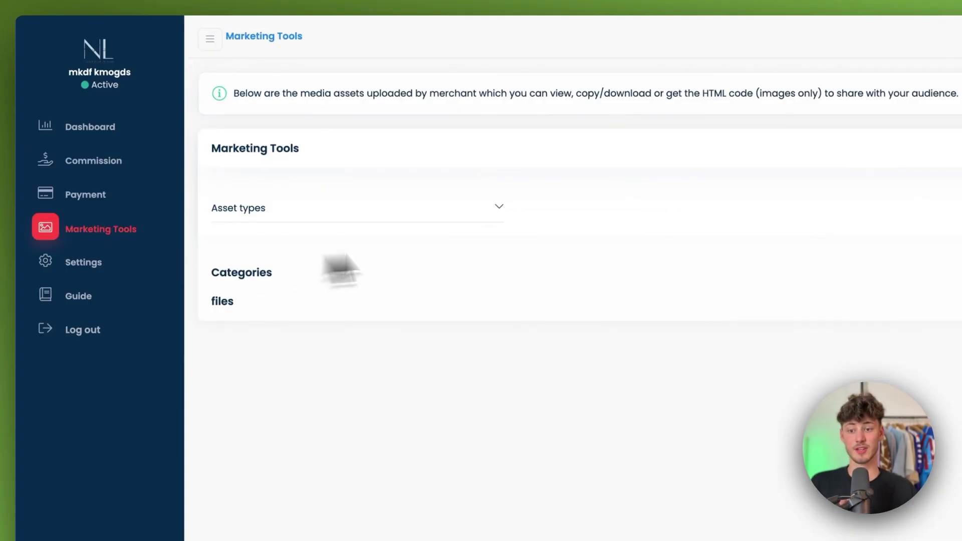
pyautogui.click(85, 266)
pyautogui.click(93, 299)
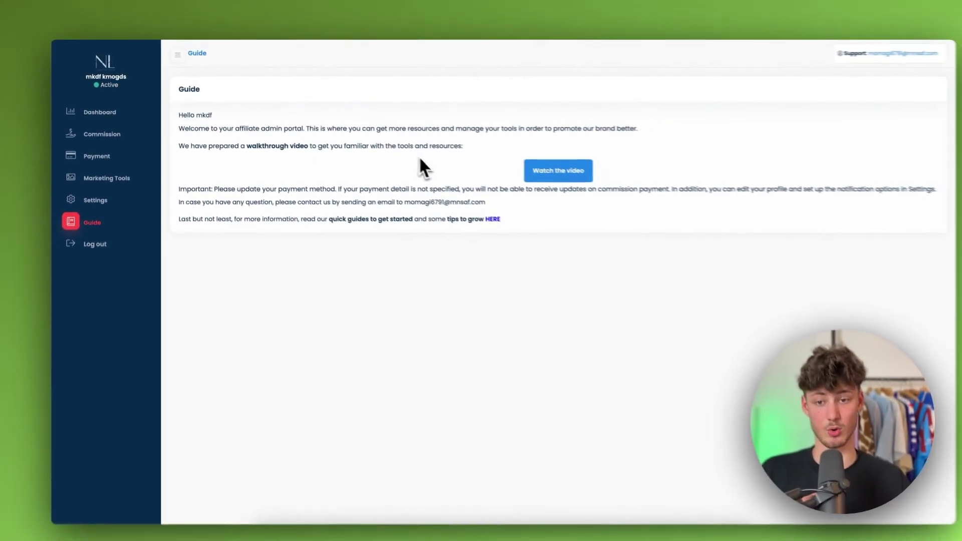